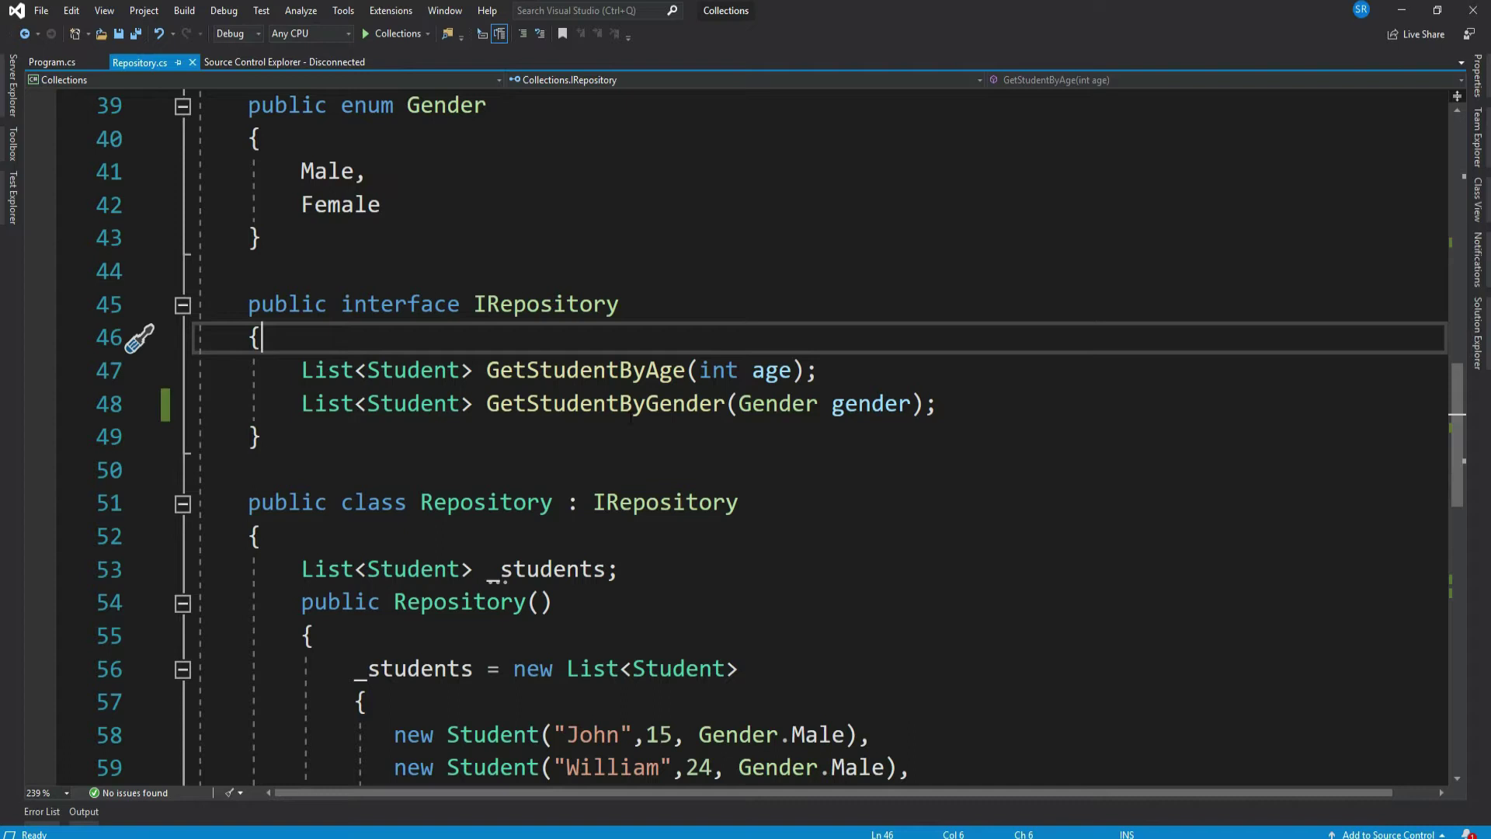
Review the IRepository declarations of GetStudentByAge and GetStudentByGender returning List<Student>.
double_click(558, 305)
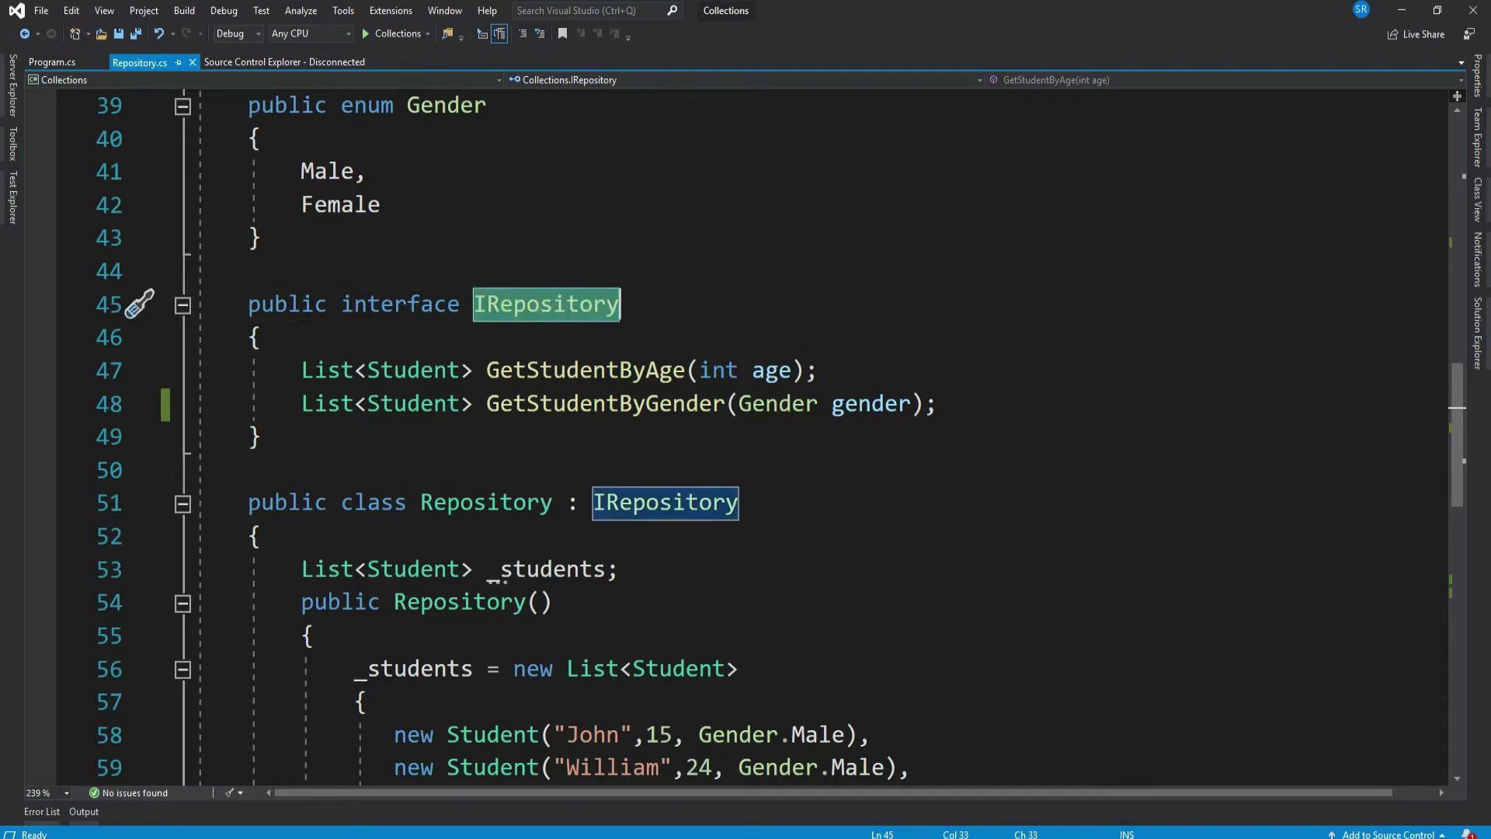
left_click_drag(302, 369, 937, 403)
left_click(938, 403)
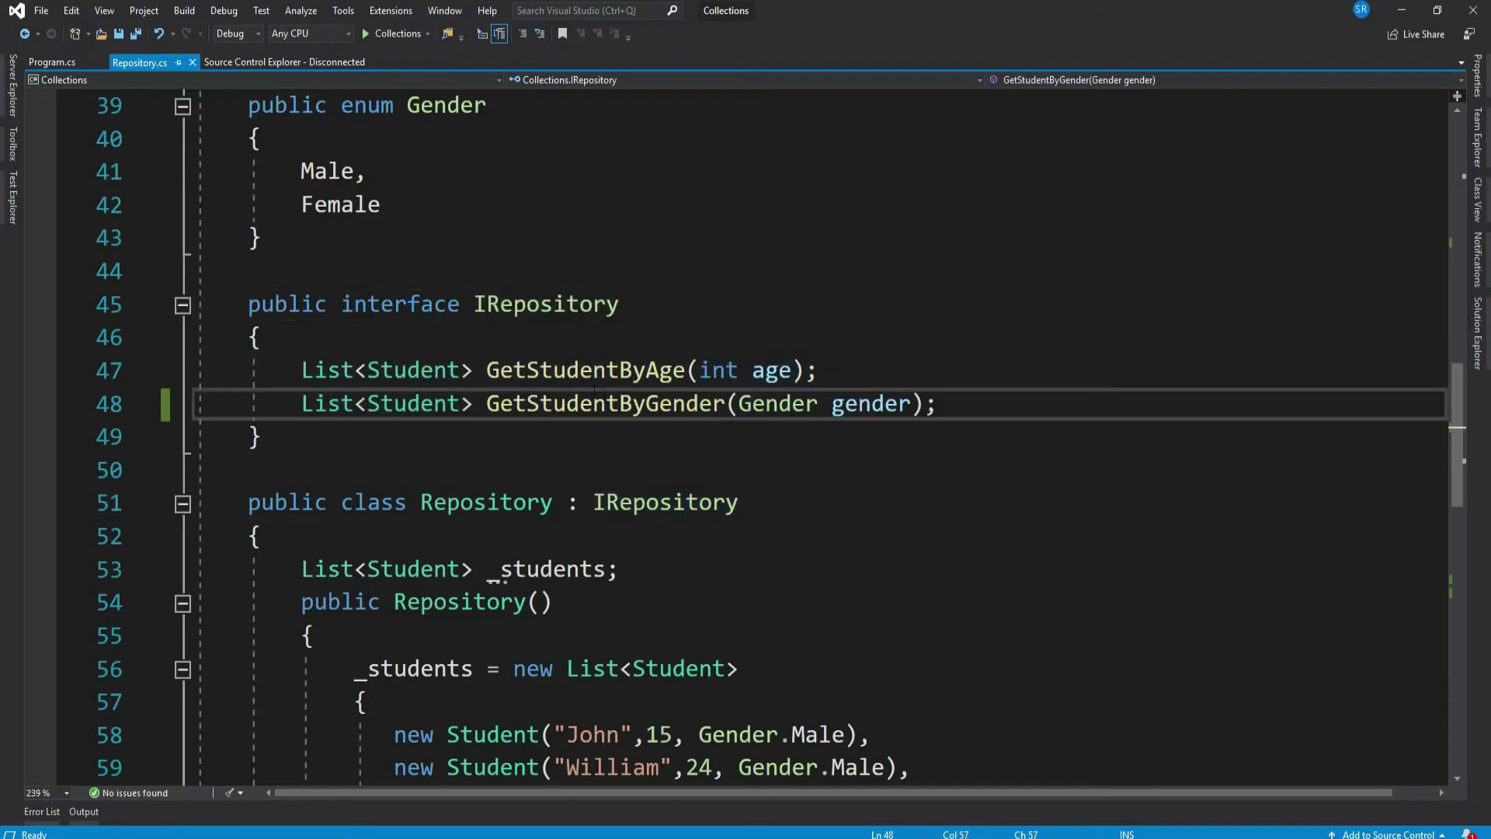
double_click(571, 370)
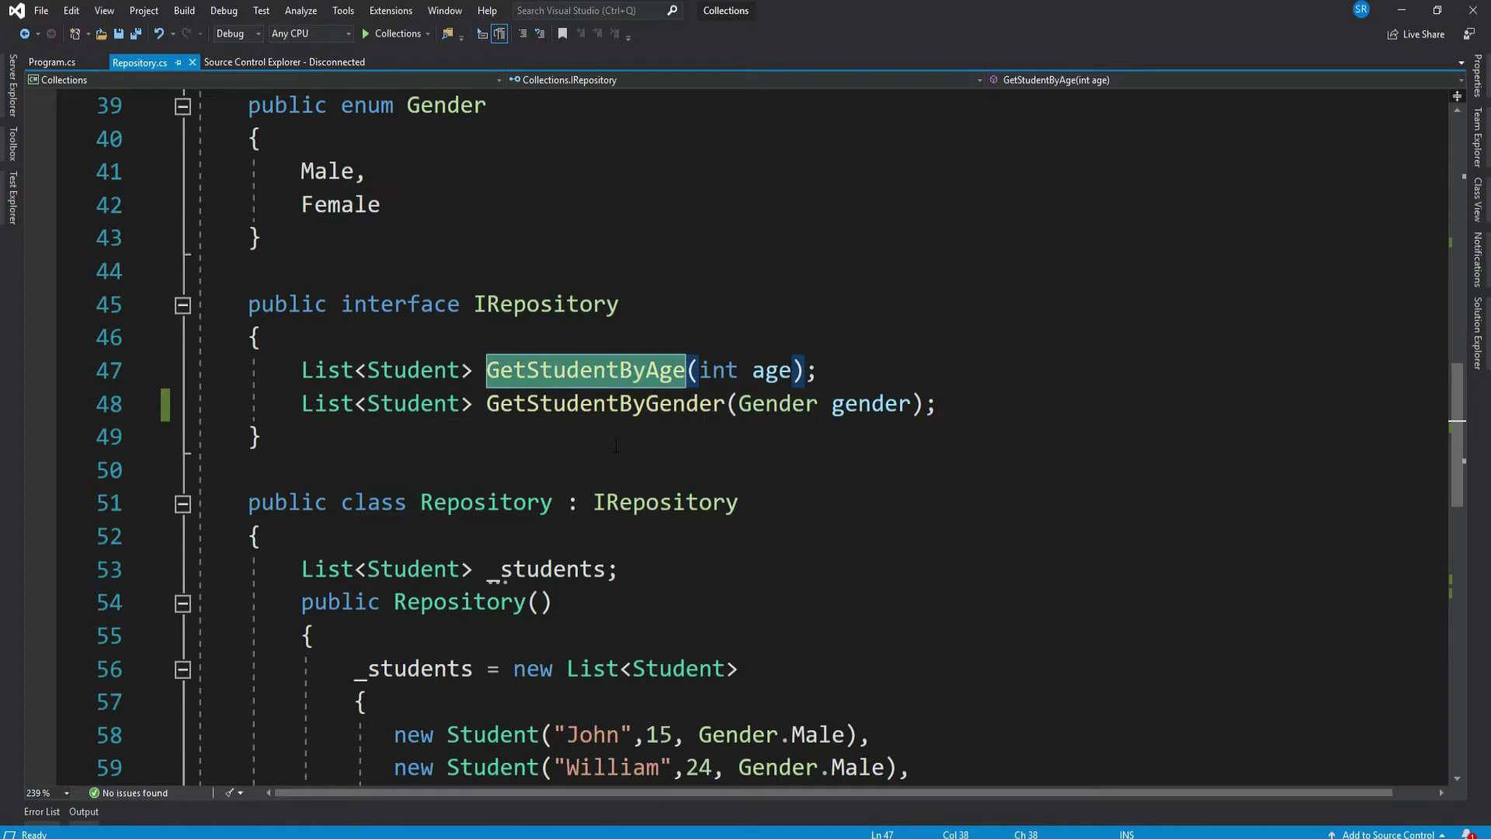
double_click(606, 403)
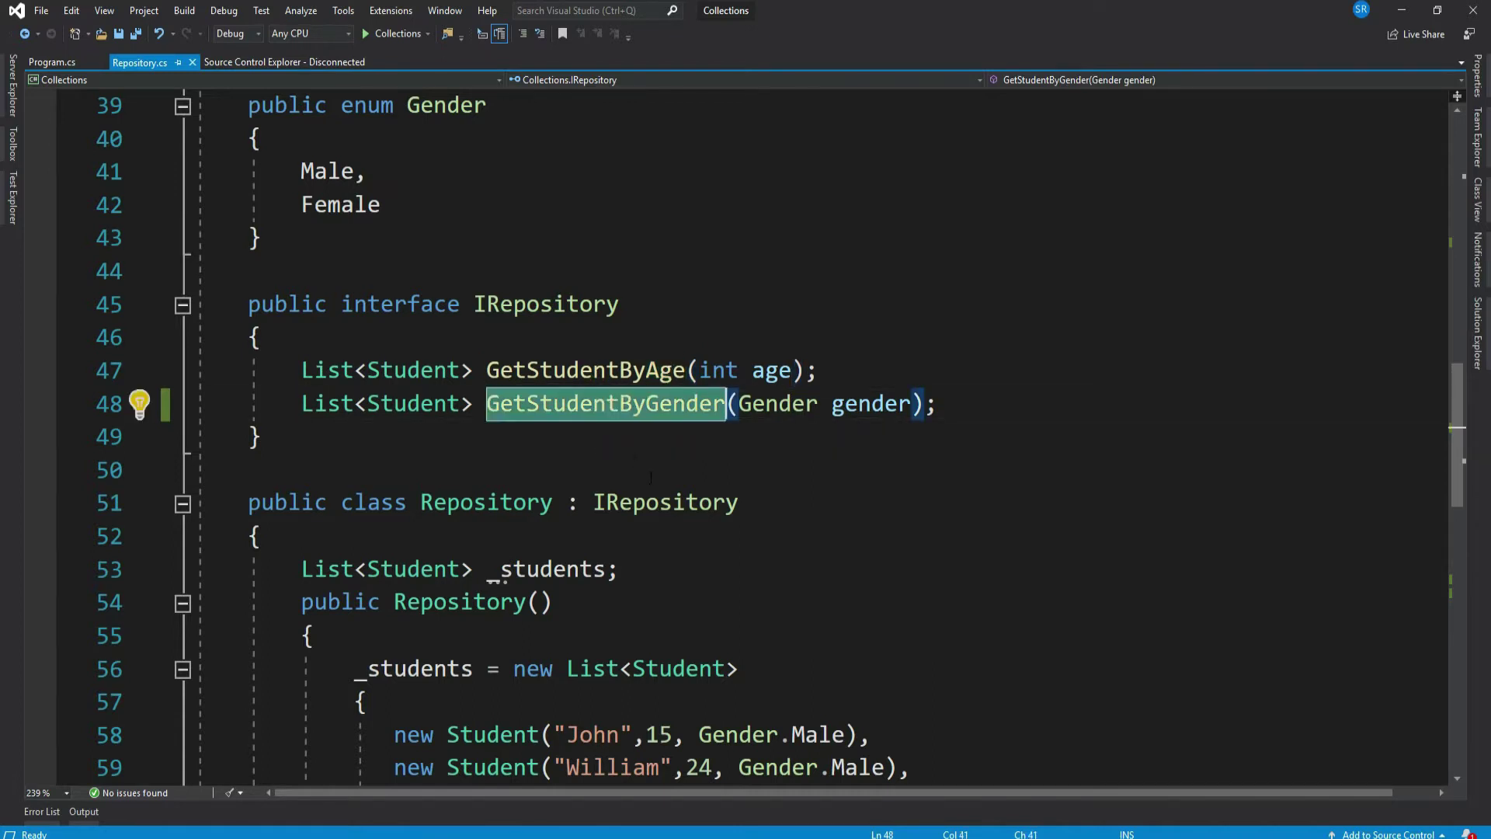
left_click_drag(302, 370, 473, 370)
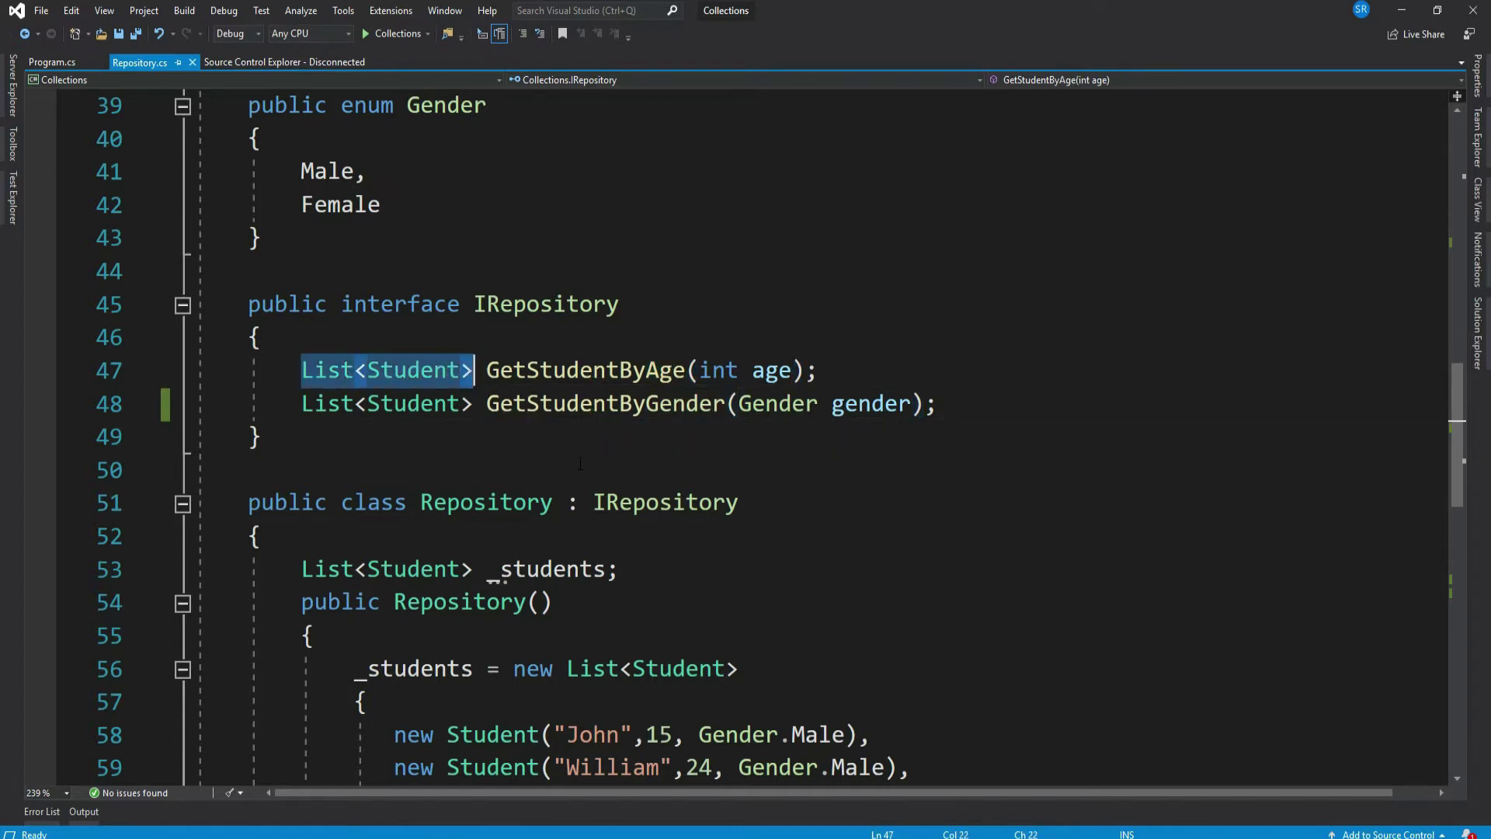
double_click(487, 502)
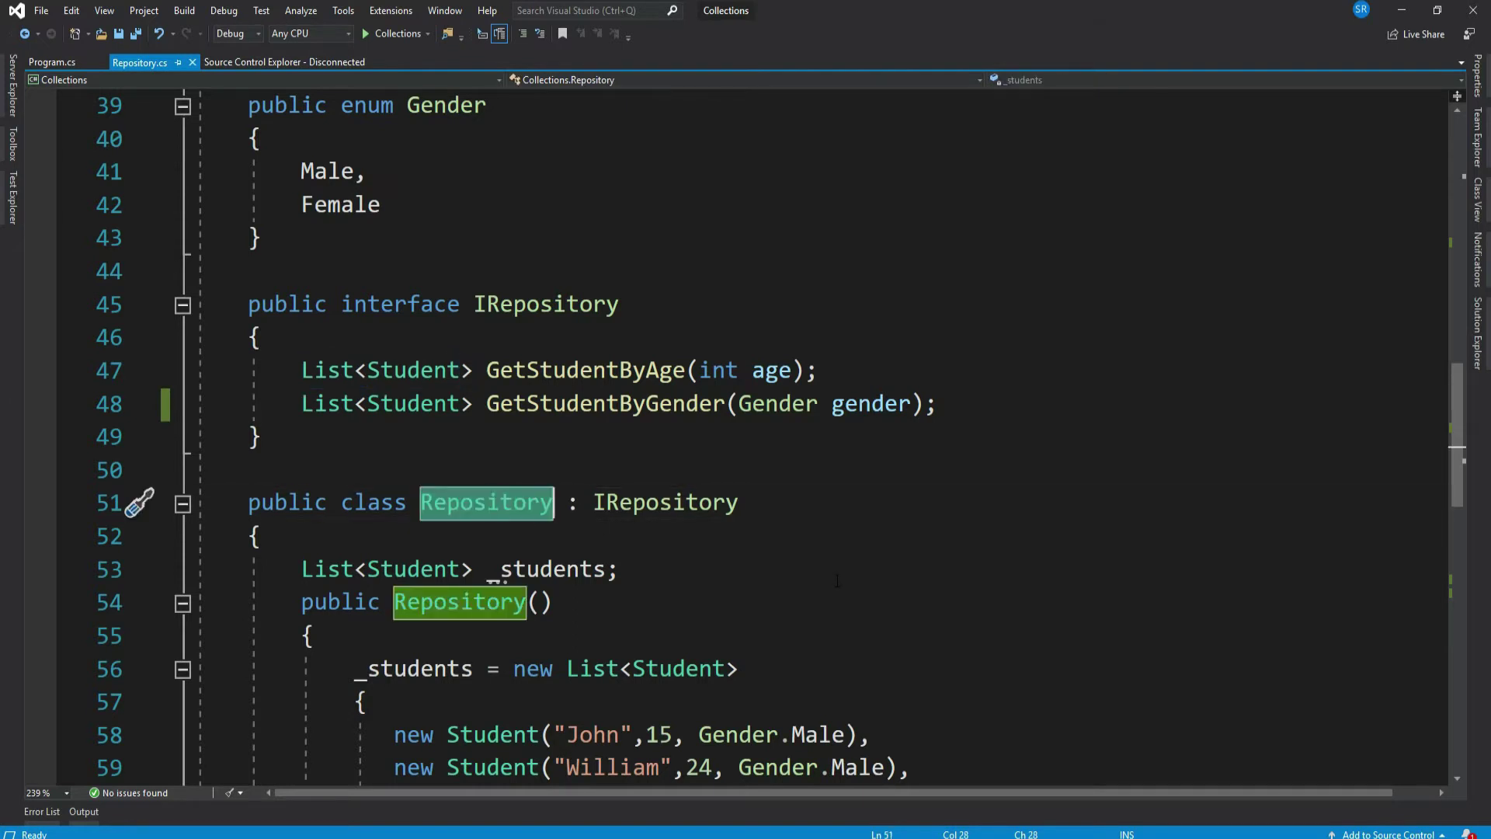
scroll(746, 467, "down", 2)
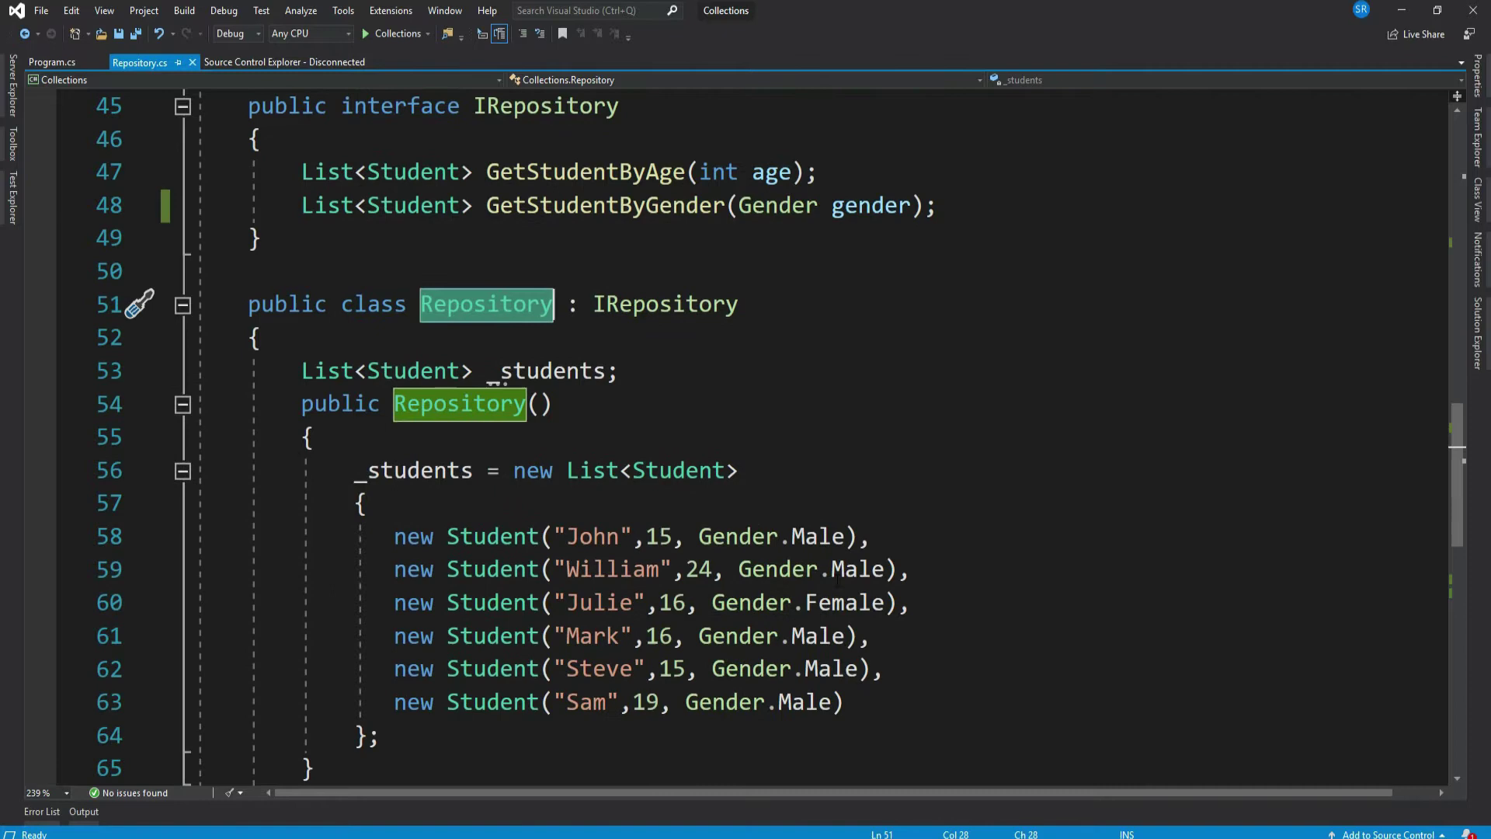
left_click_drag(302, 370, 618, 370)
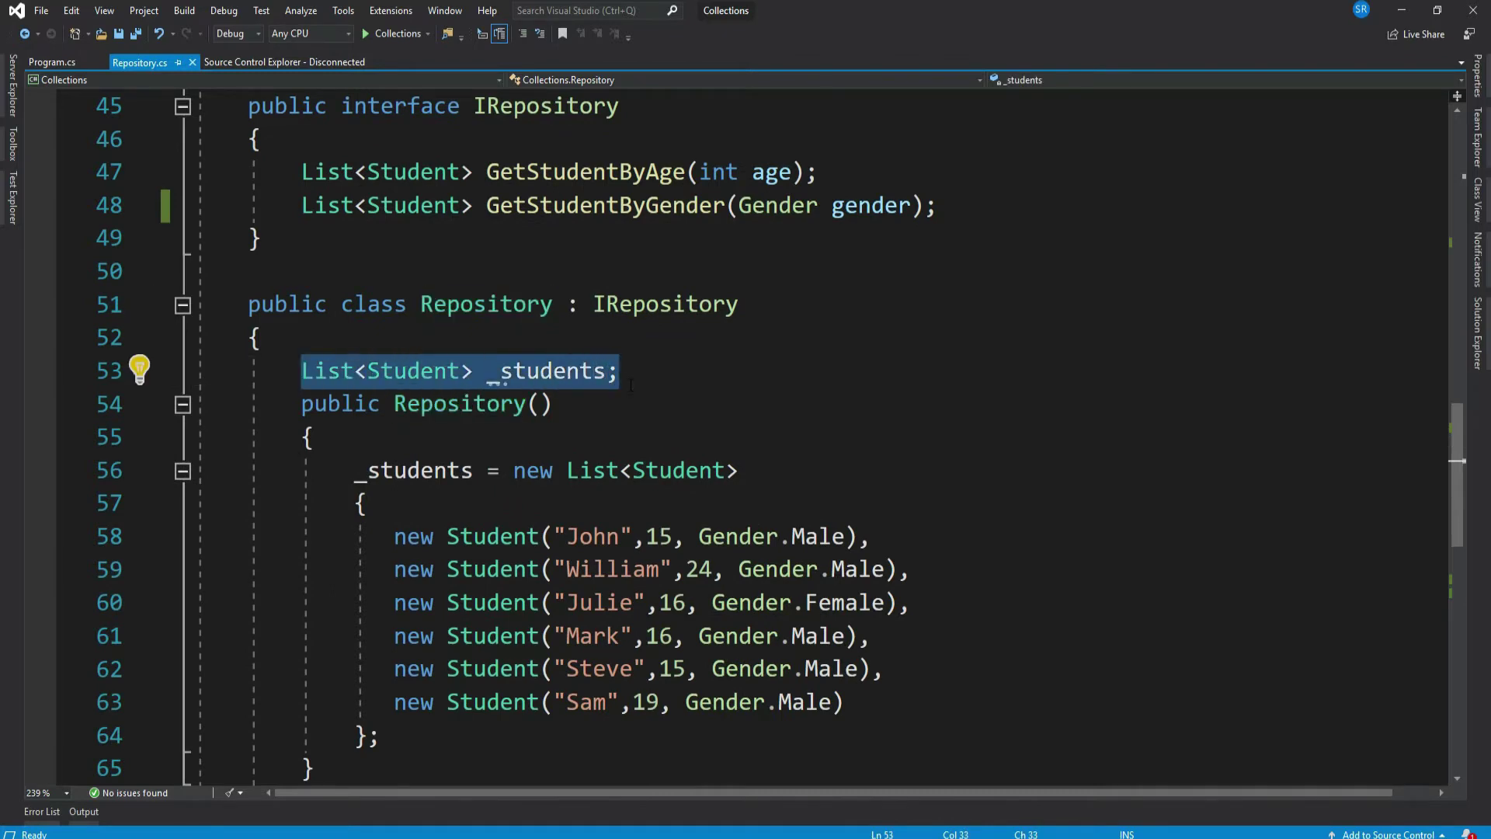
scroll(680, 422, "up", 3)
scroll(679, 422, "up", 2)
scroll(679, 422, "up", 3)
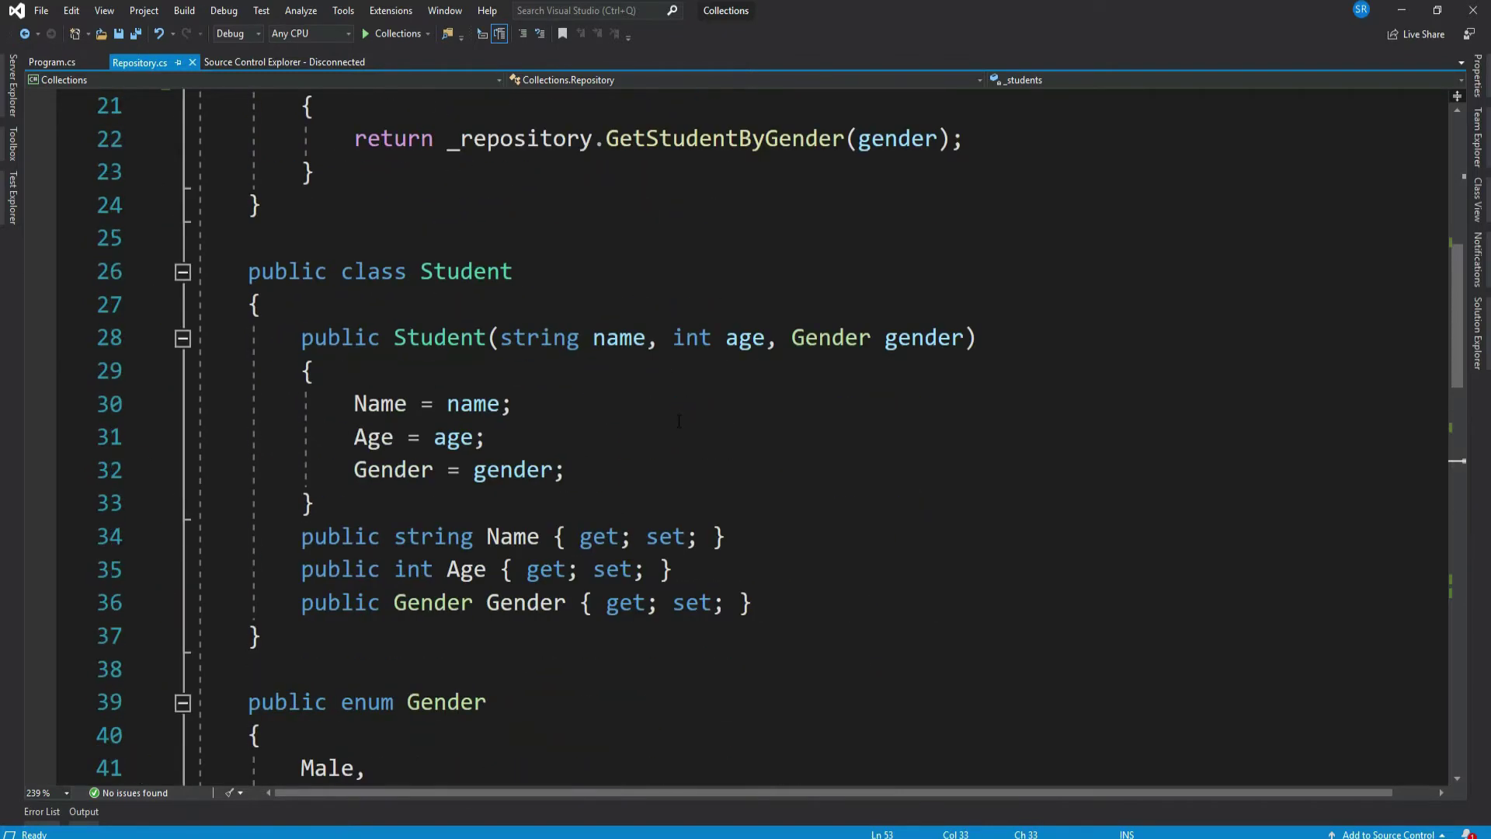
left_click_drag(248, 271, 261, 637)
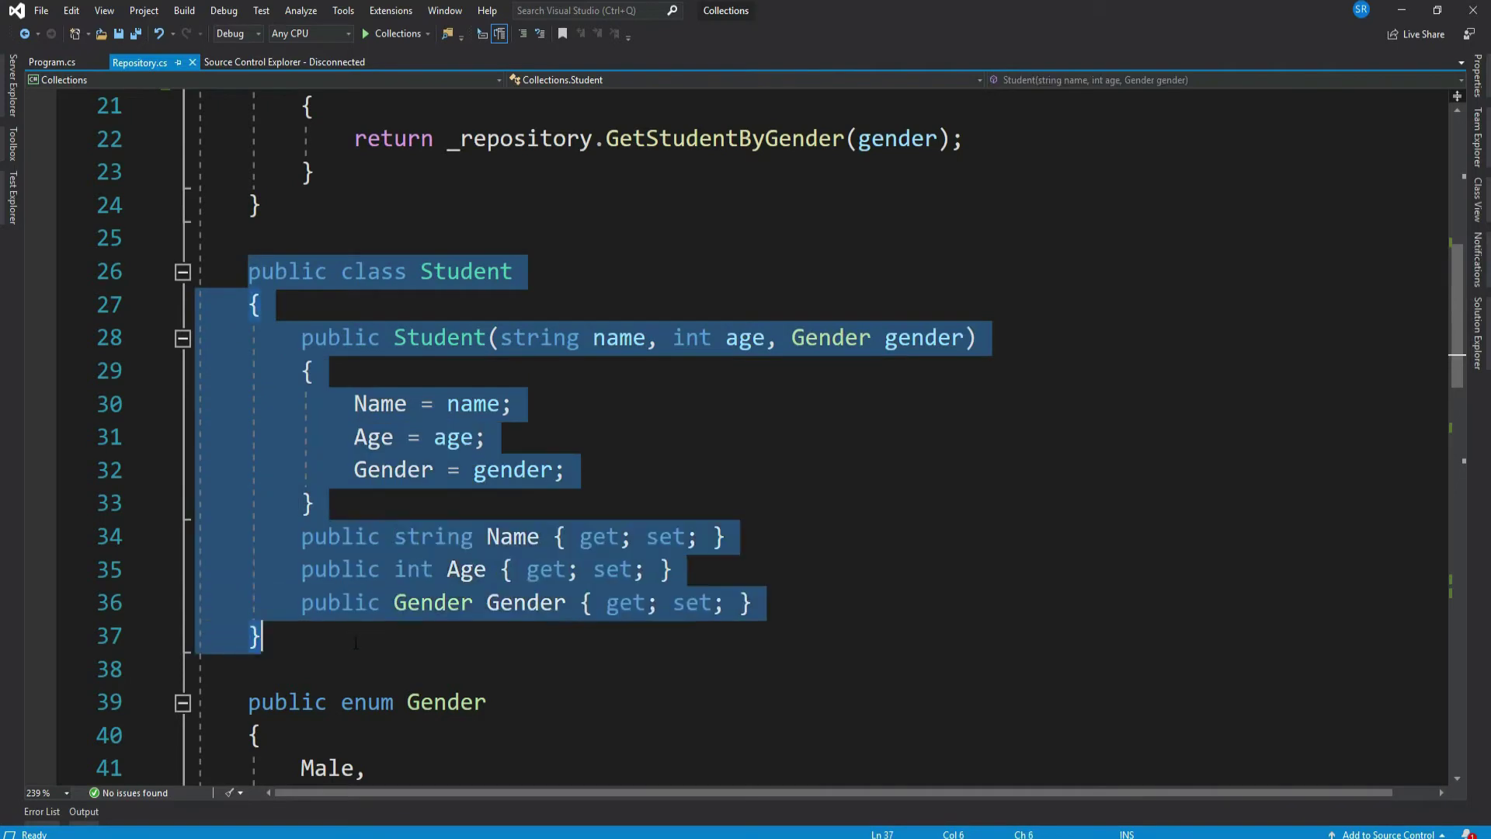
scroll(262, 637, "down", 3)
scroll(679, 422, "down", 5)
scroll(679, 422, "down", 1)
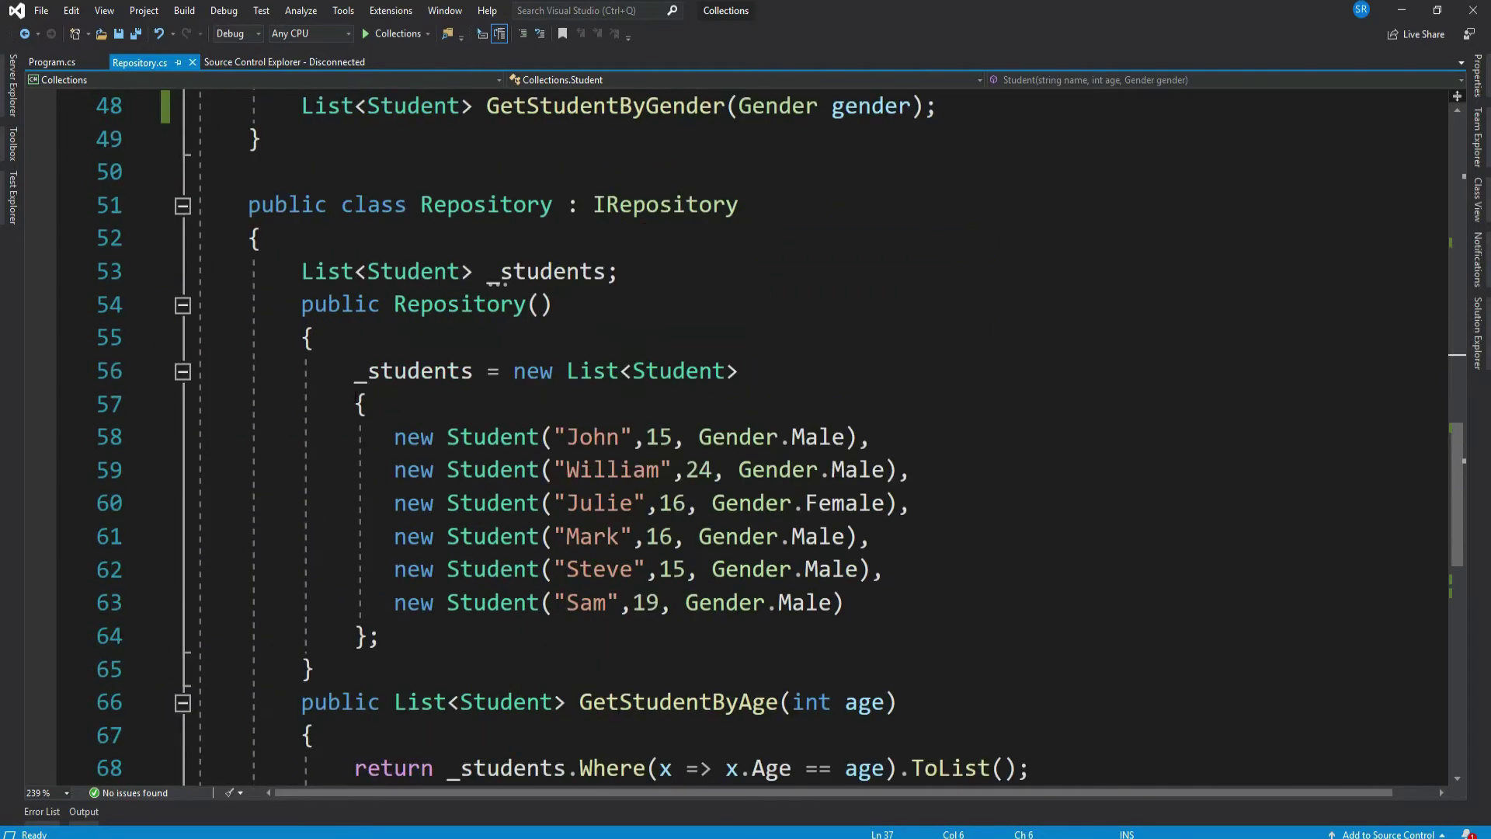
left_click_drag(354, 370, 382, 636)
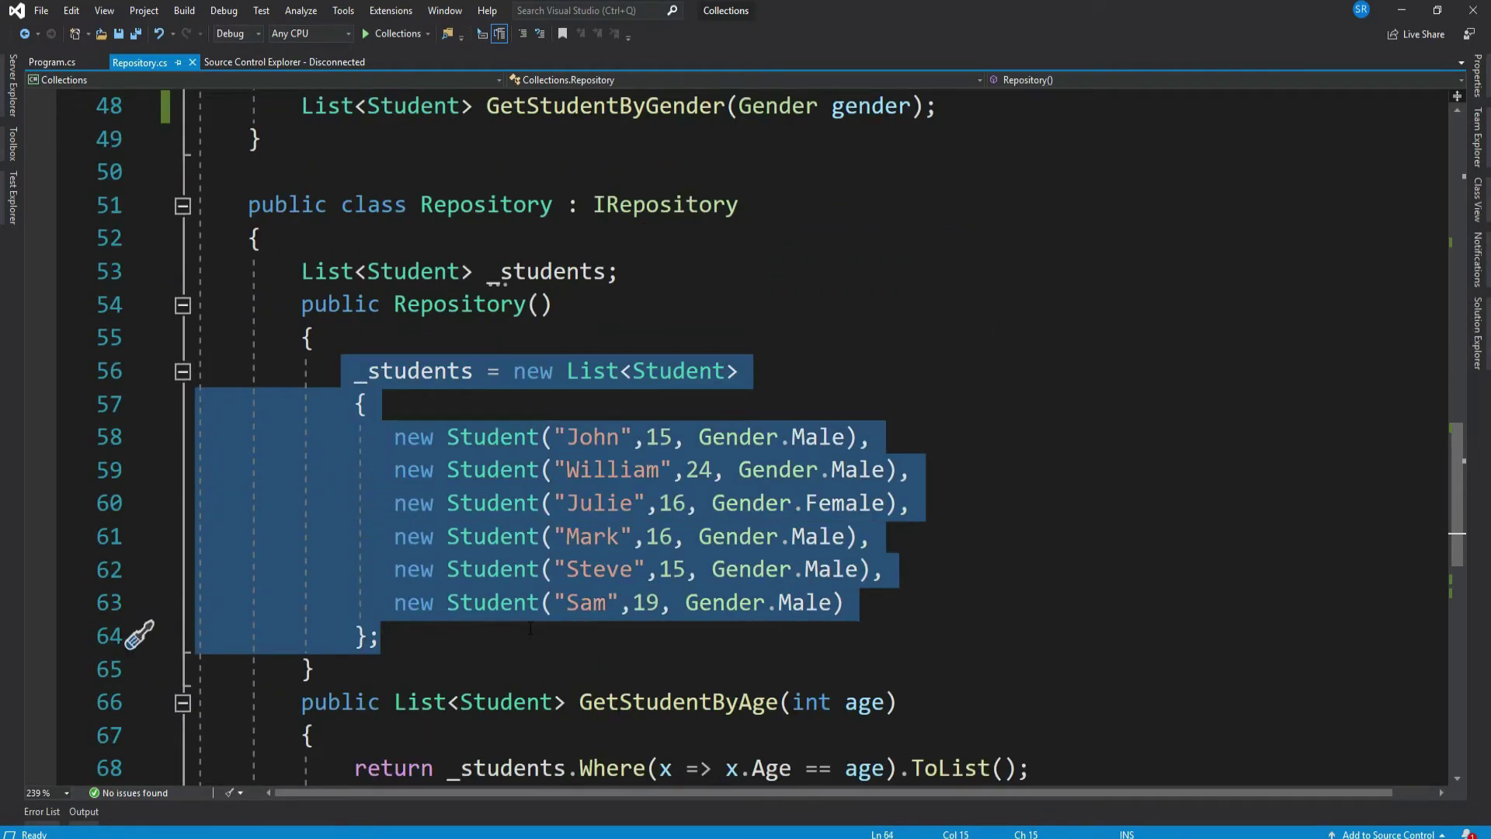
scroll(380, 637, "down", 3)
mouse_move(302, 404)
left_mouse_down()
mouse_move(349, 569)
mouse_move(313, 669)
left_mouse_up()
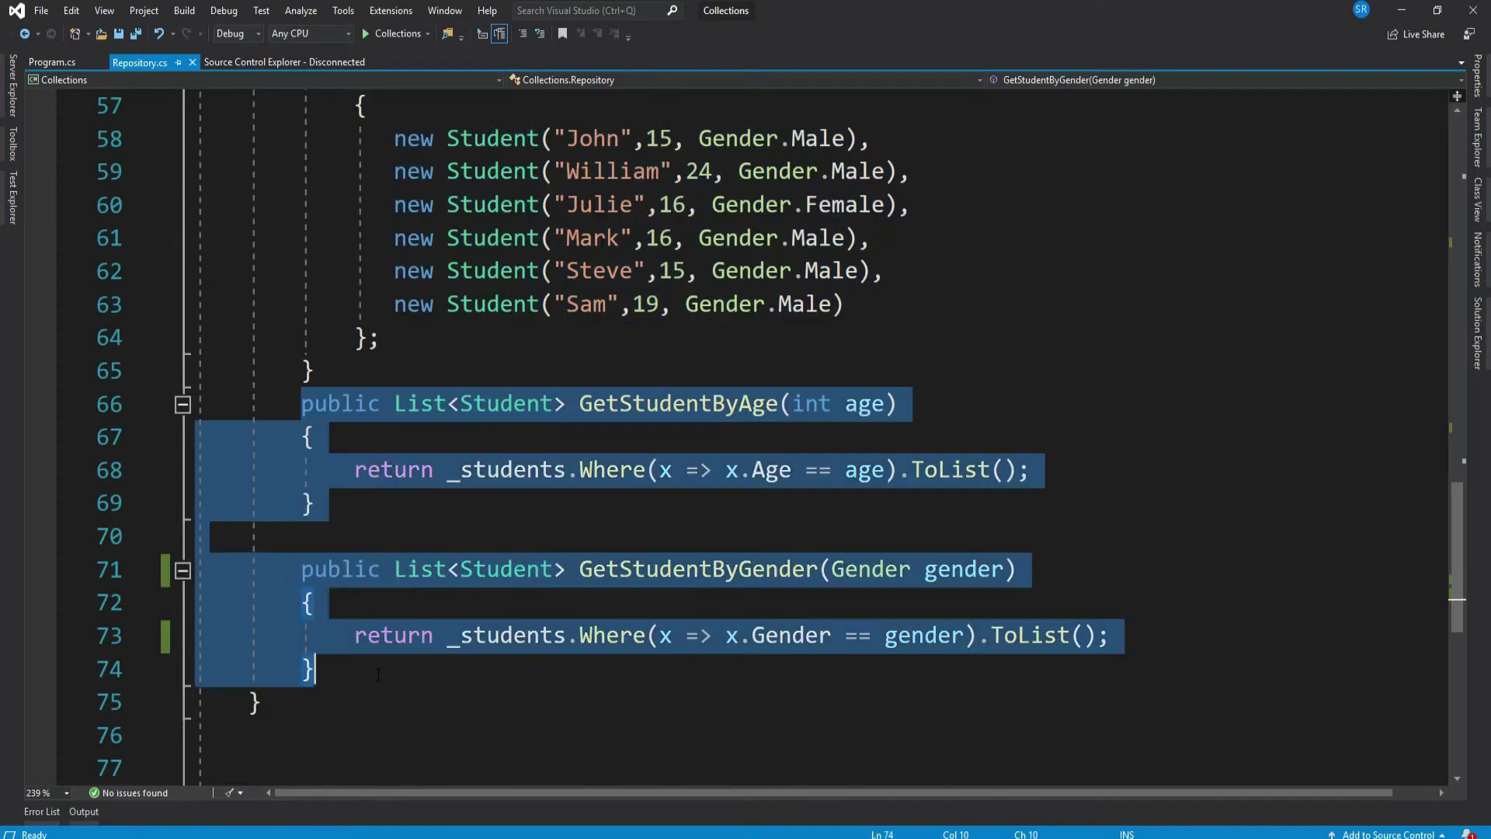
Inspect the Repository age and gender queries and their ToList calls on lines 68 and 73.
left_click(385, 669)
left_click_drag(449, 470, 1018, 469)
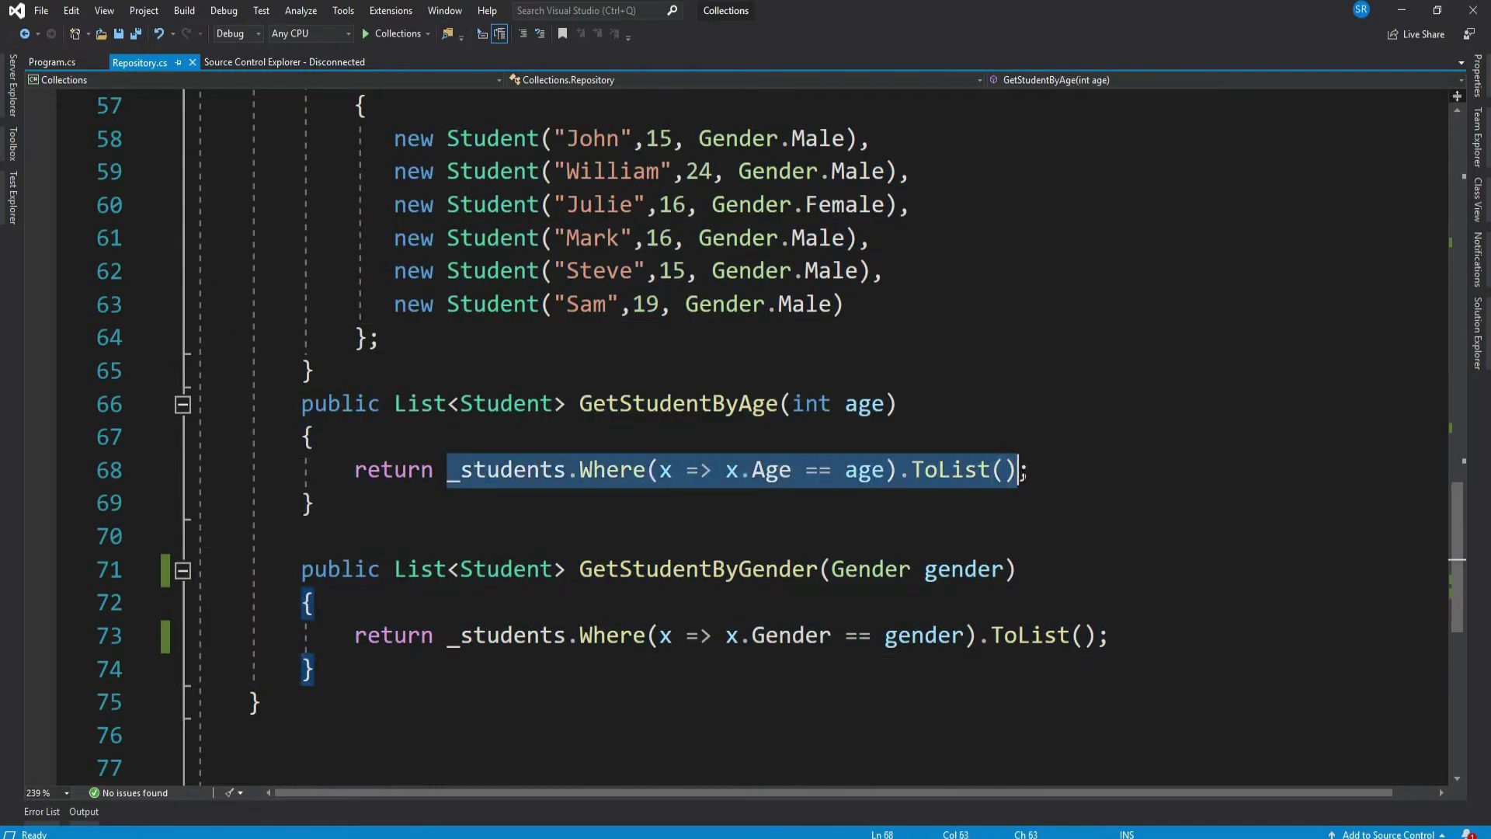
left_click_drag(394, 403, 567, 404)
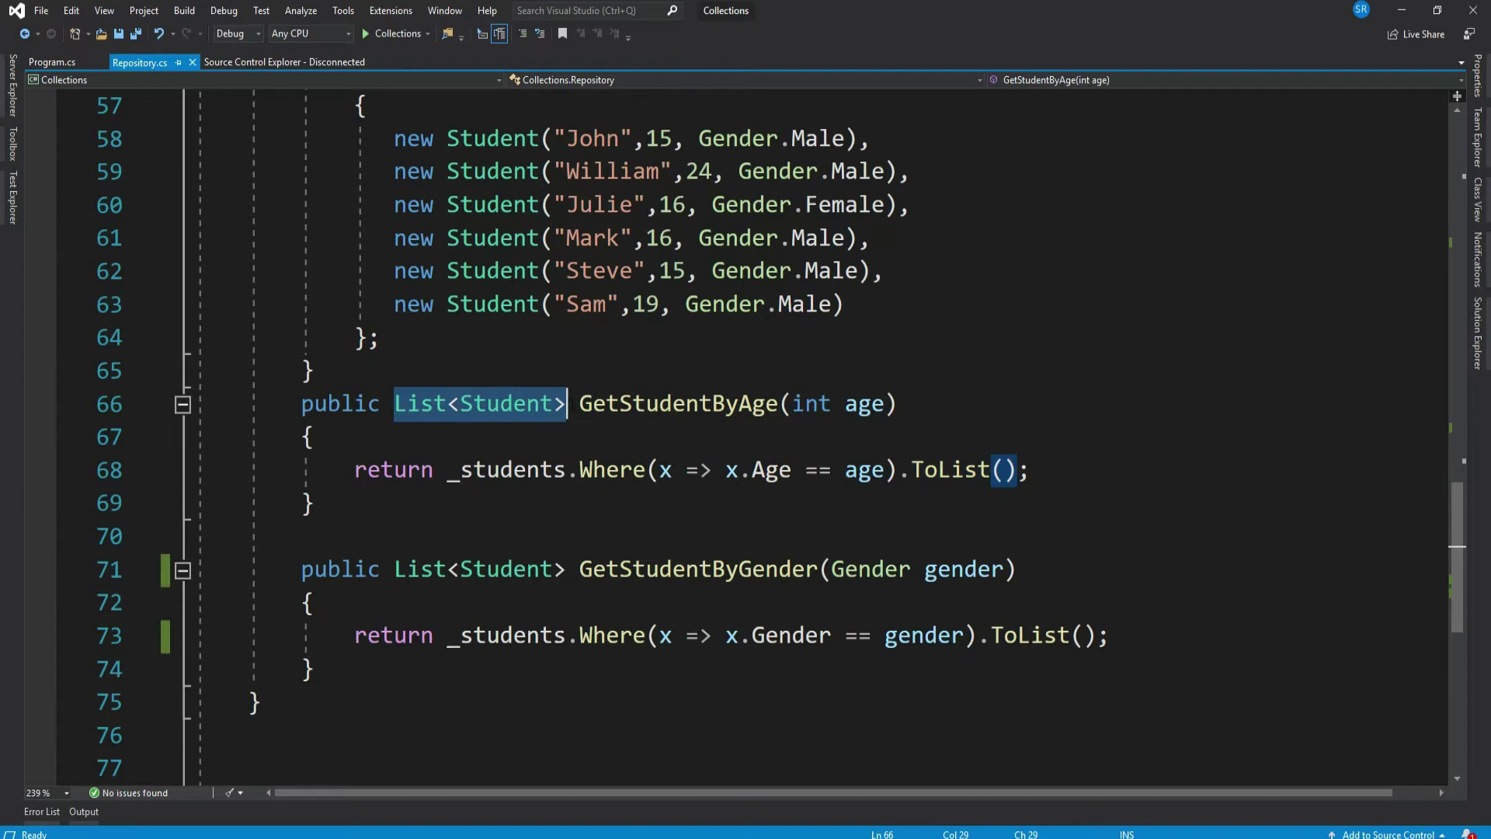
left_click_drag(912, 470, 1005, 470)
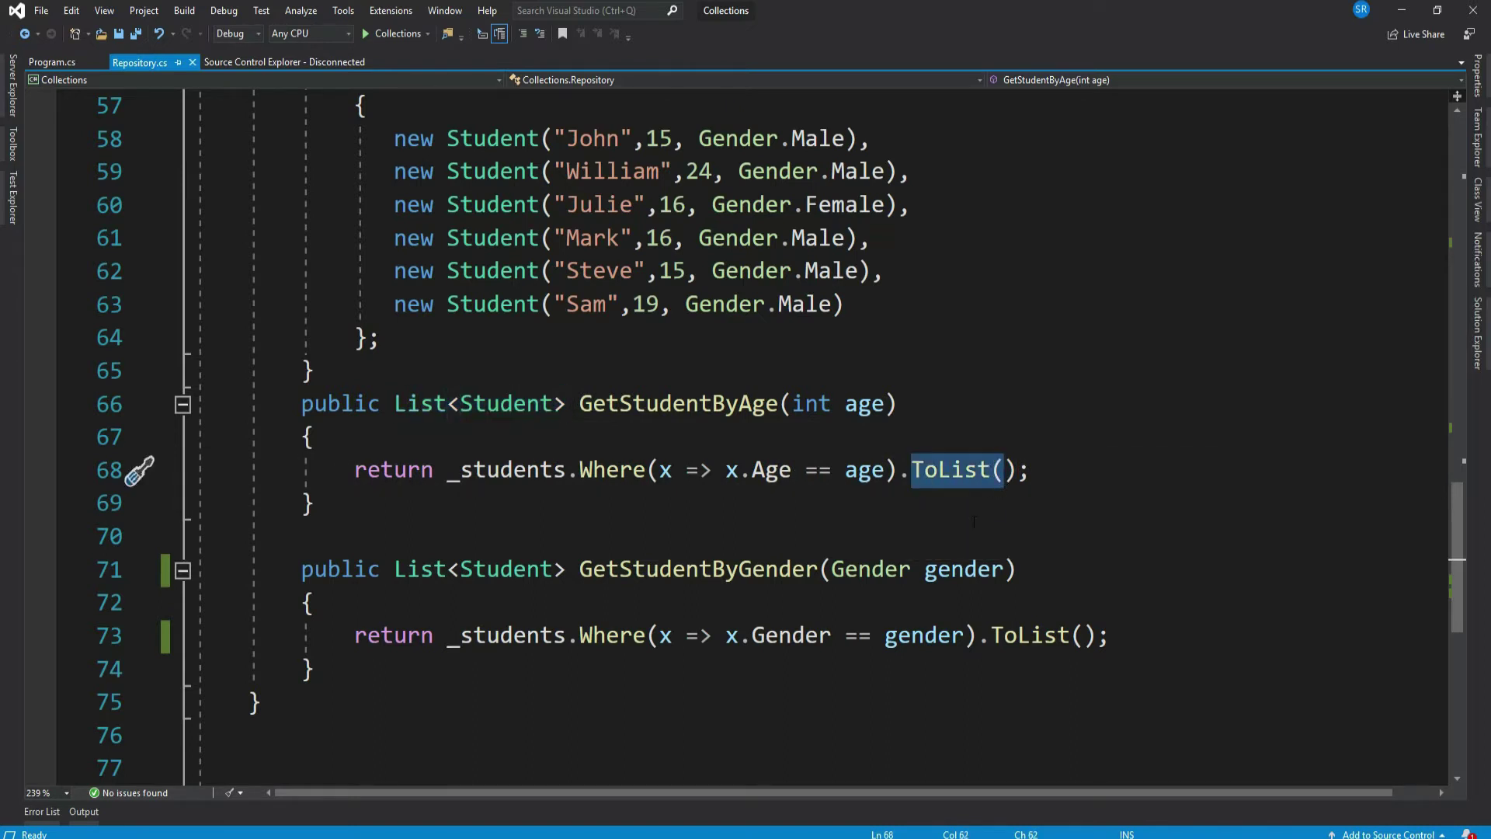
left_click_drag(980, 635, 1082, 635)
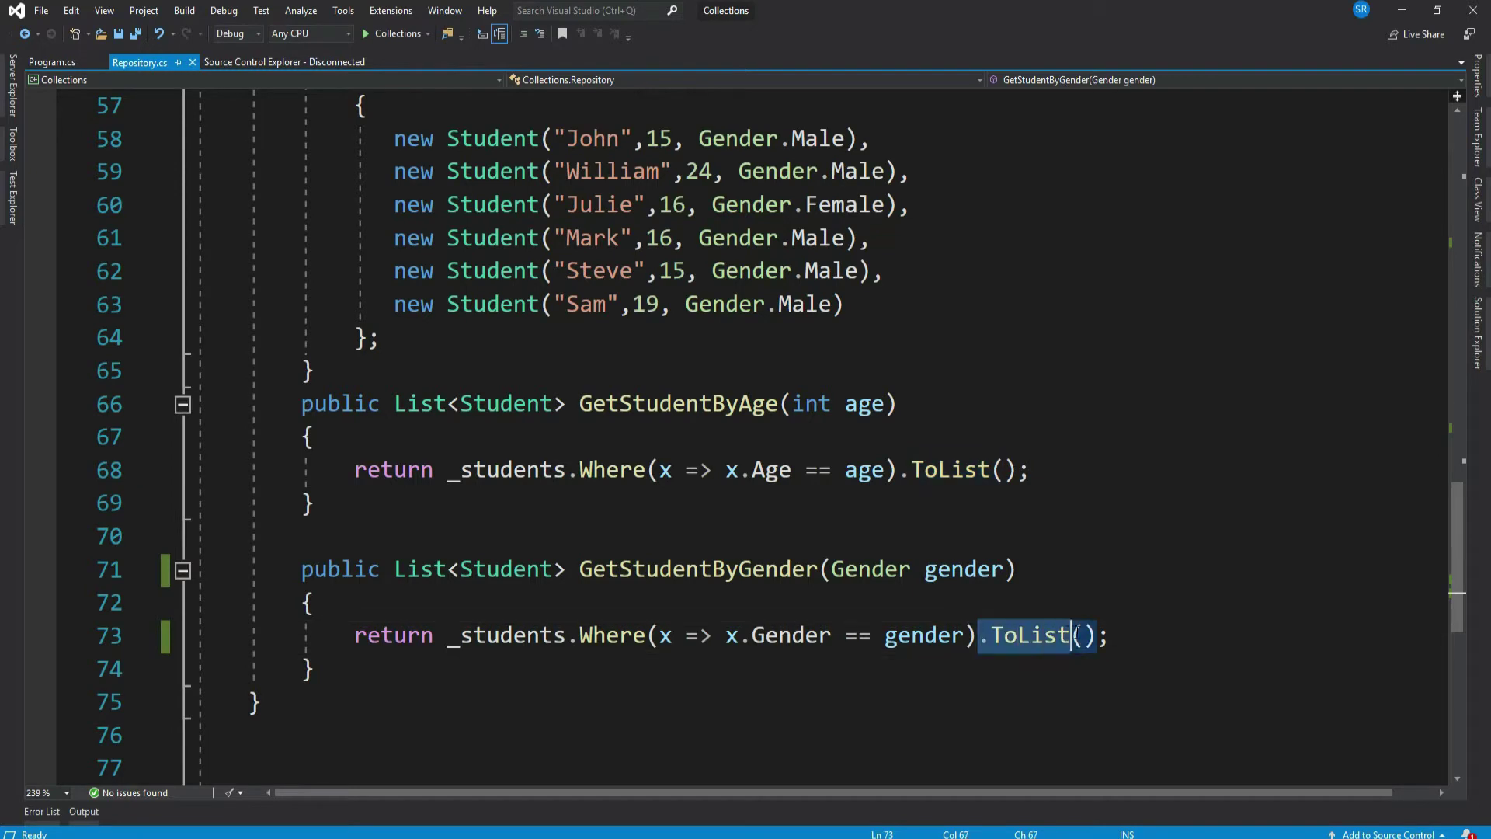
scroll(1006, 641, "up", 5)
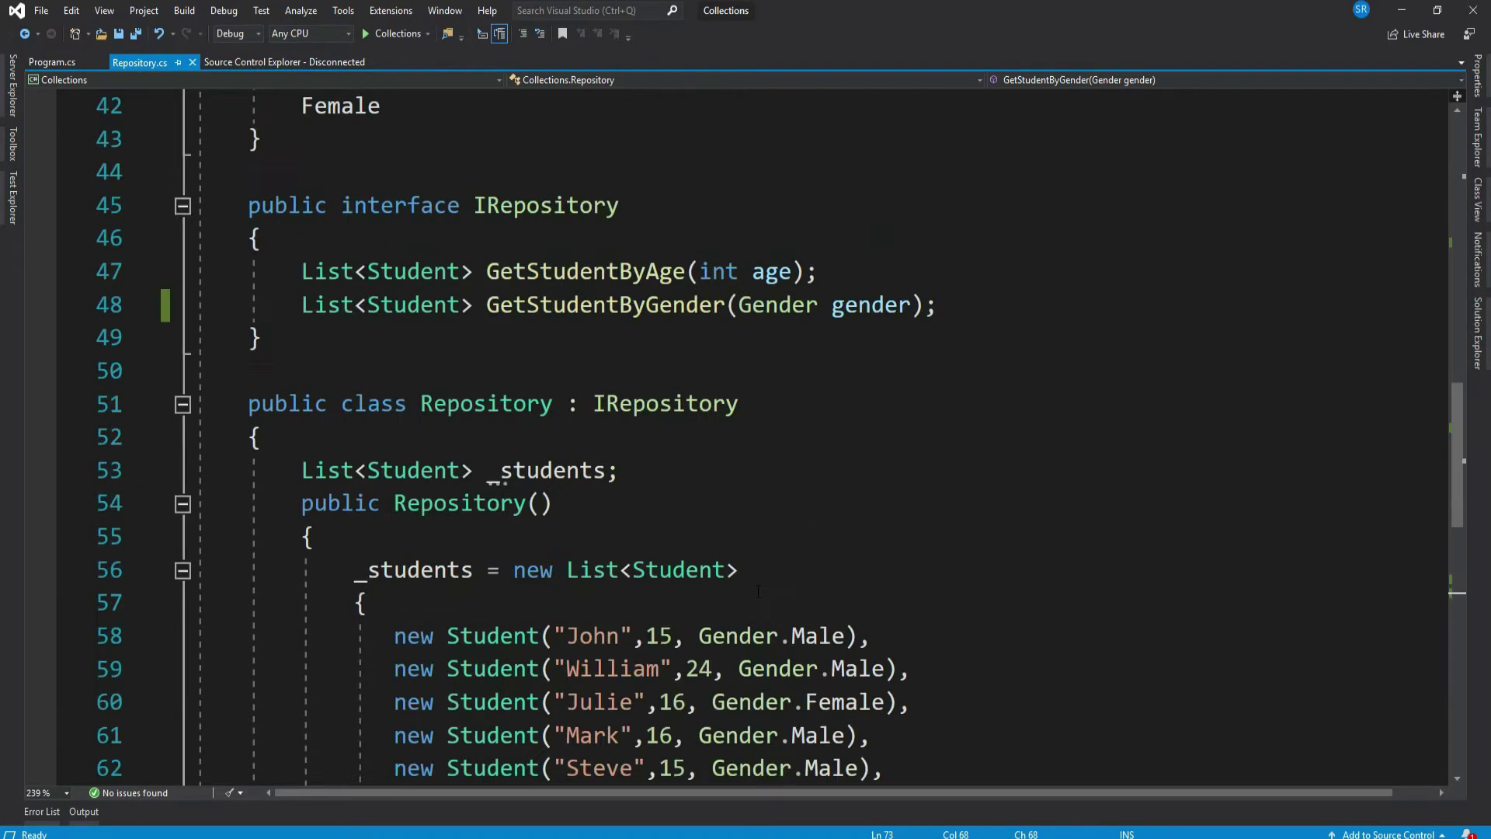
scroll(1005, 641, "up", 10)
scroll(1006, 641, "up", 3)
Review the StudentFacade GetStudentByAge and GetStudentByGender methods and their _repository usage.
double_click(513, 237)
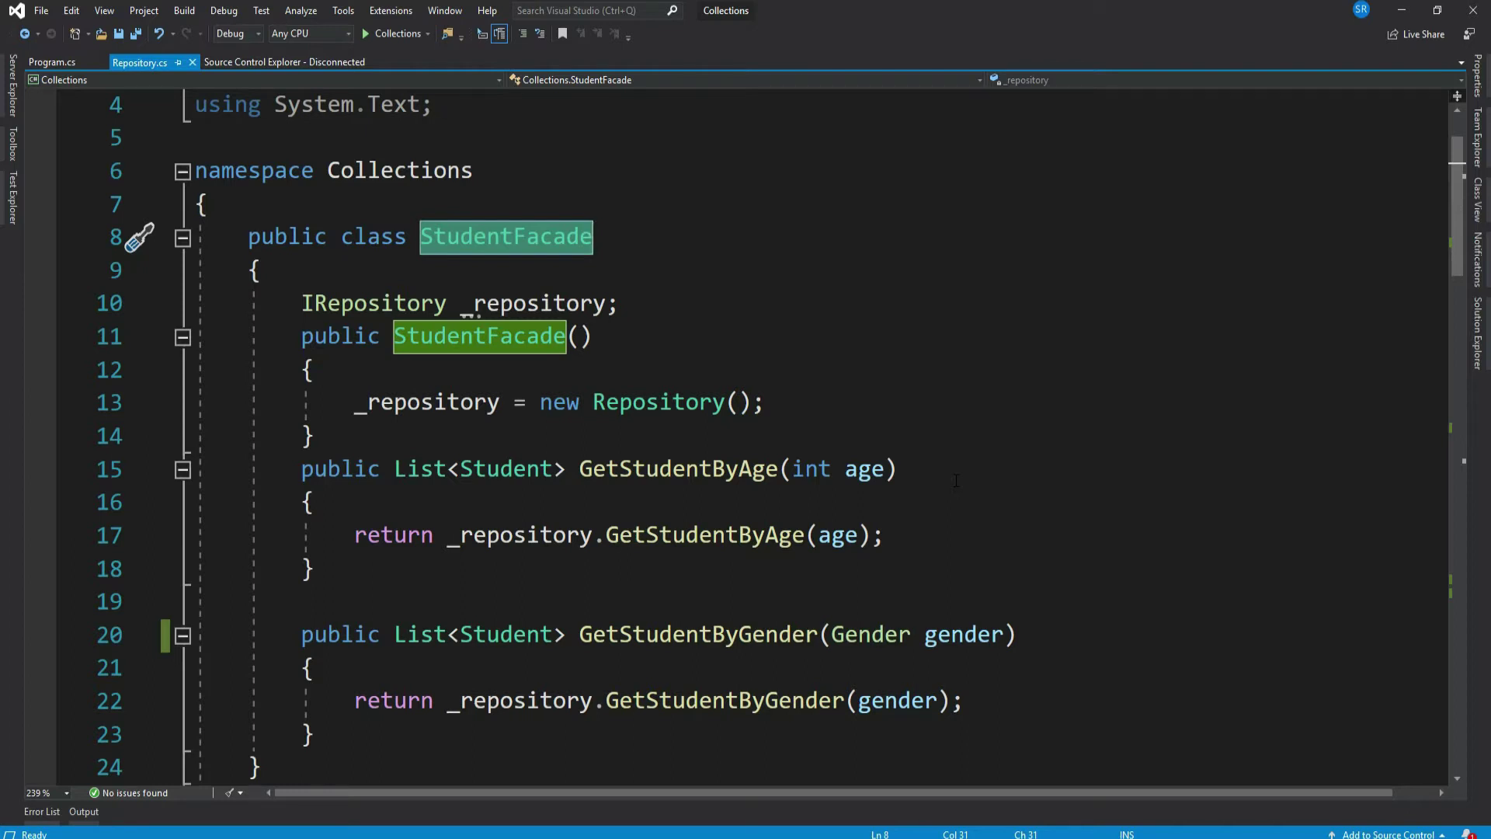
scroll(745, 466, "down", 2)
left_click_drag(300, 271, 313, 536)
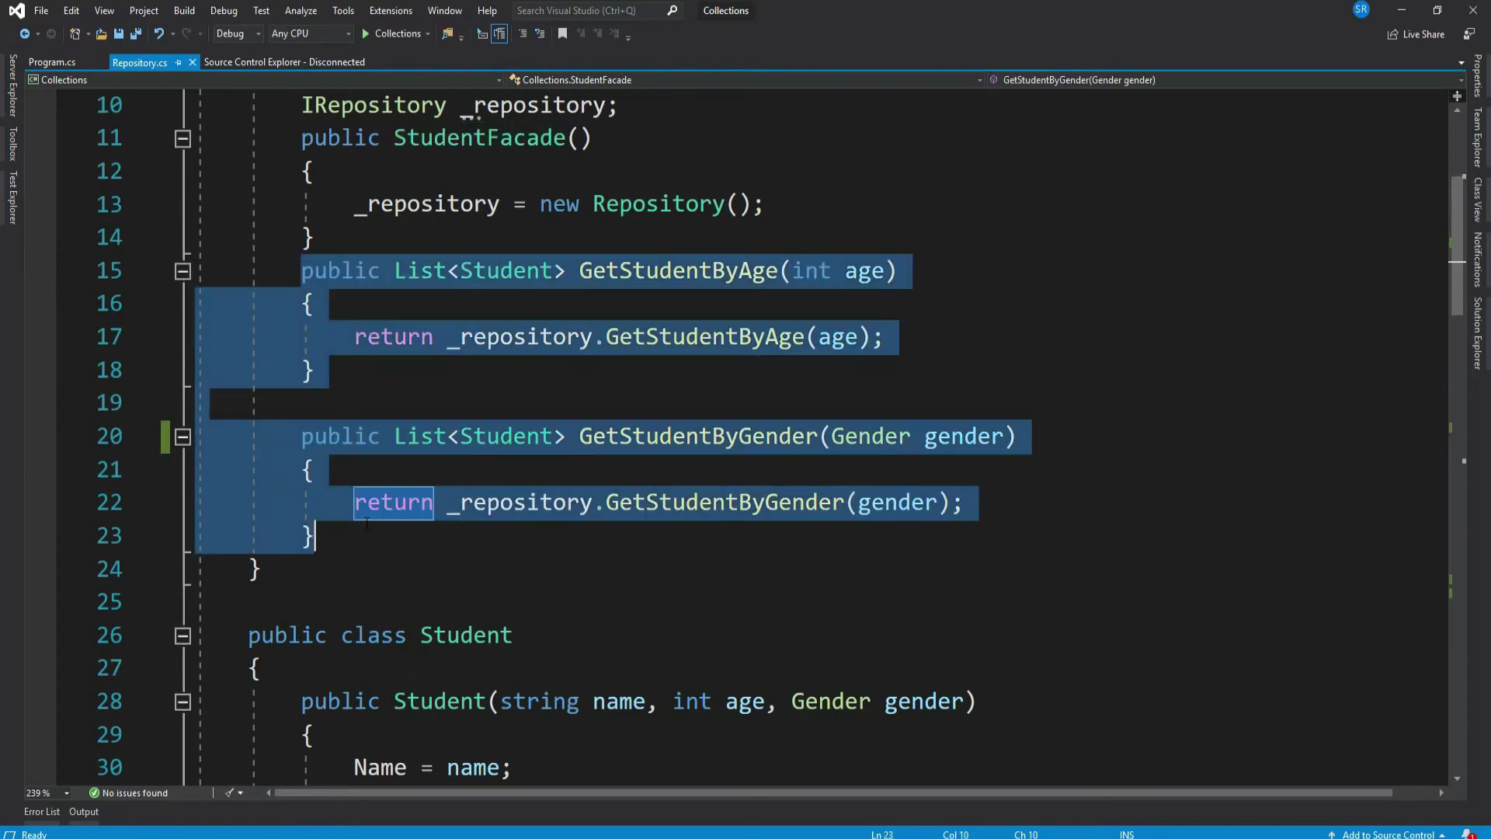
double_click(681, 279)
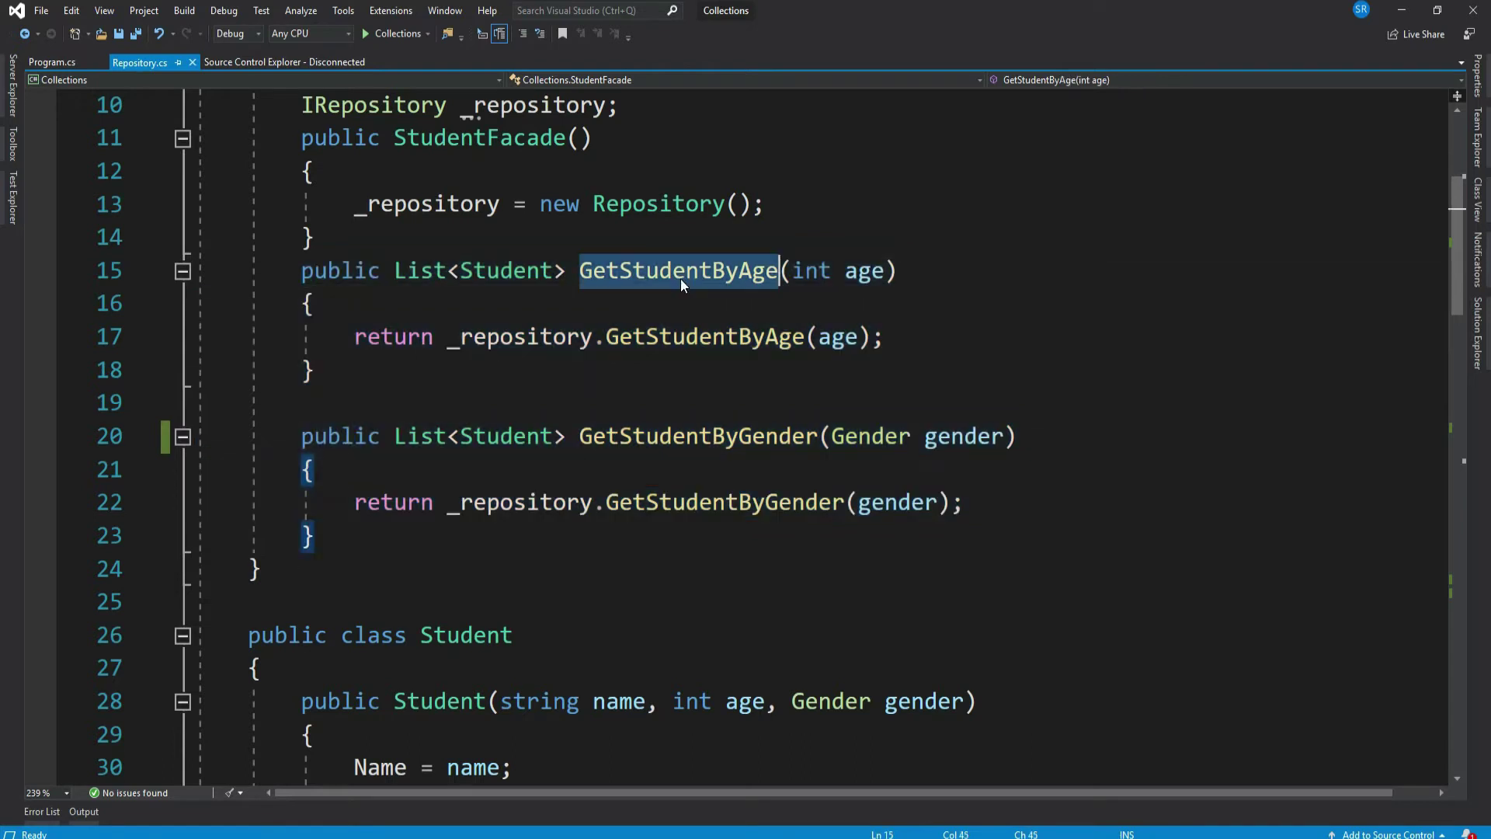
double_click(707, 438)
key("ctrl+r")
key("ctrl+r")
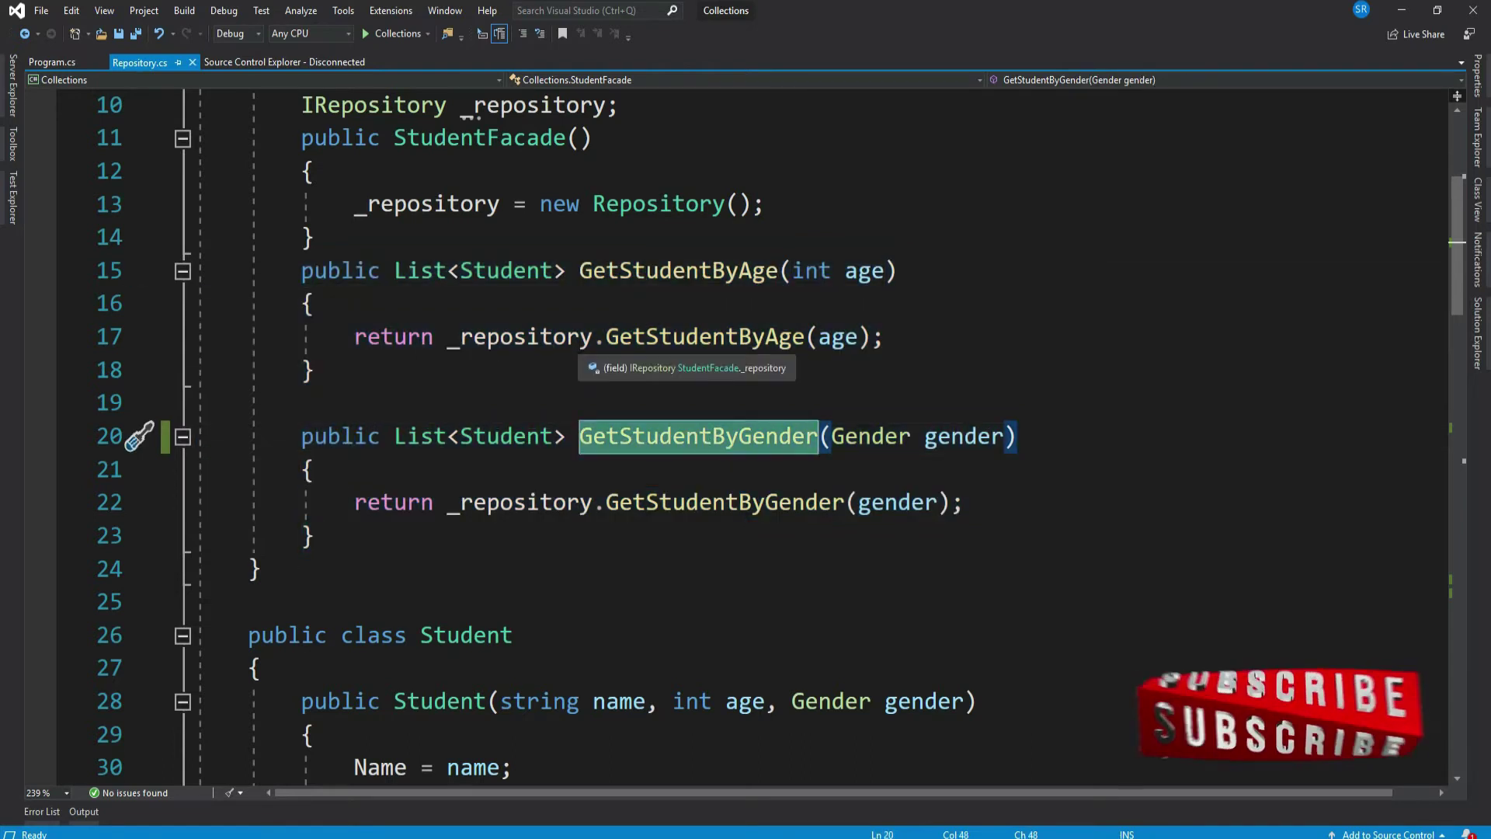
left_click_drag(887, 338, 355, 337)
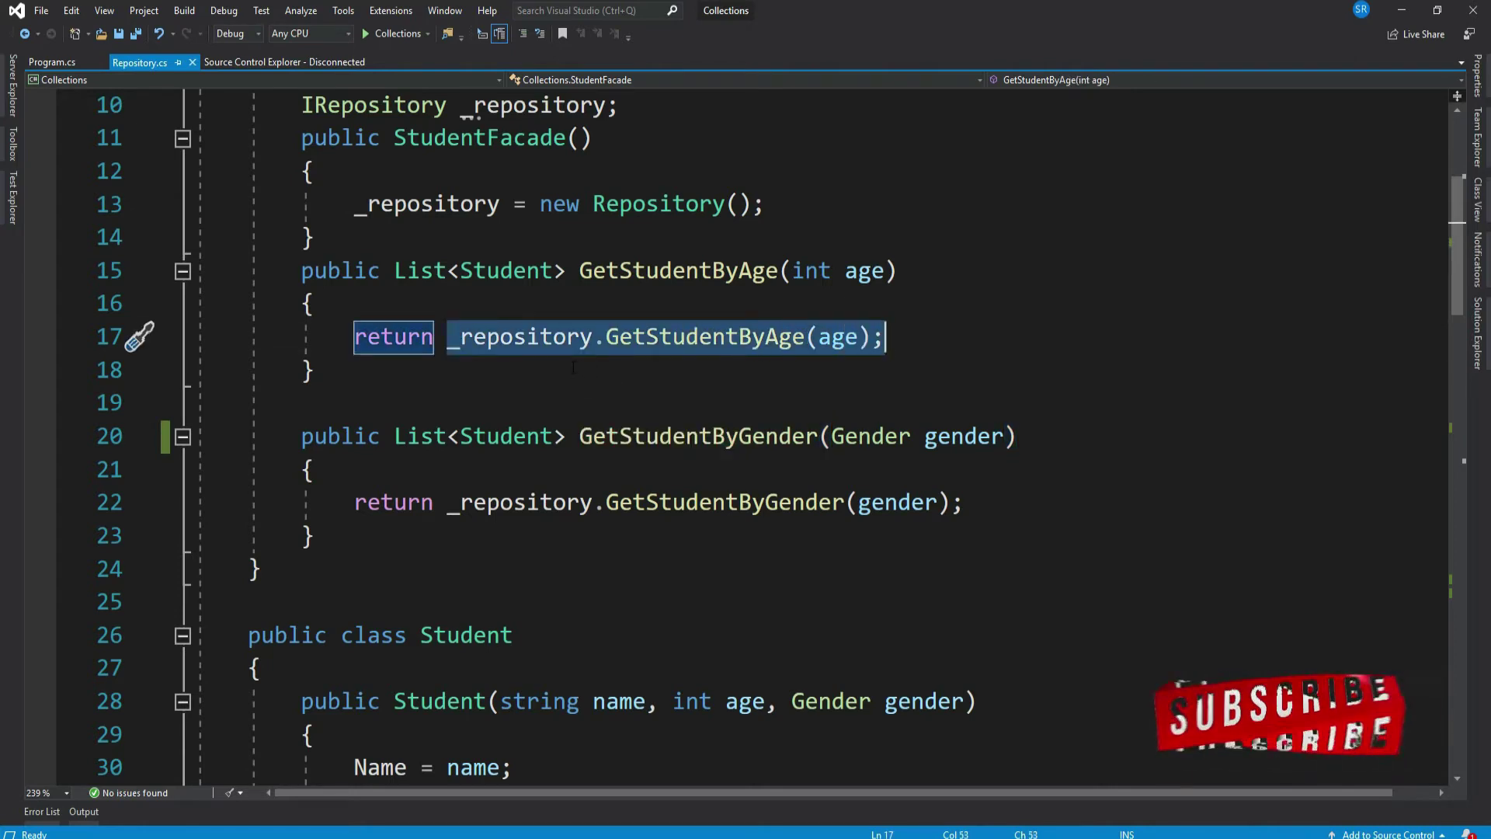
left_click(550, 341)
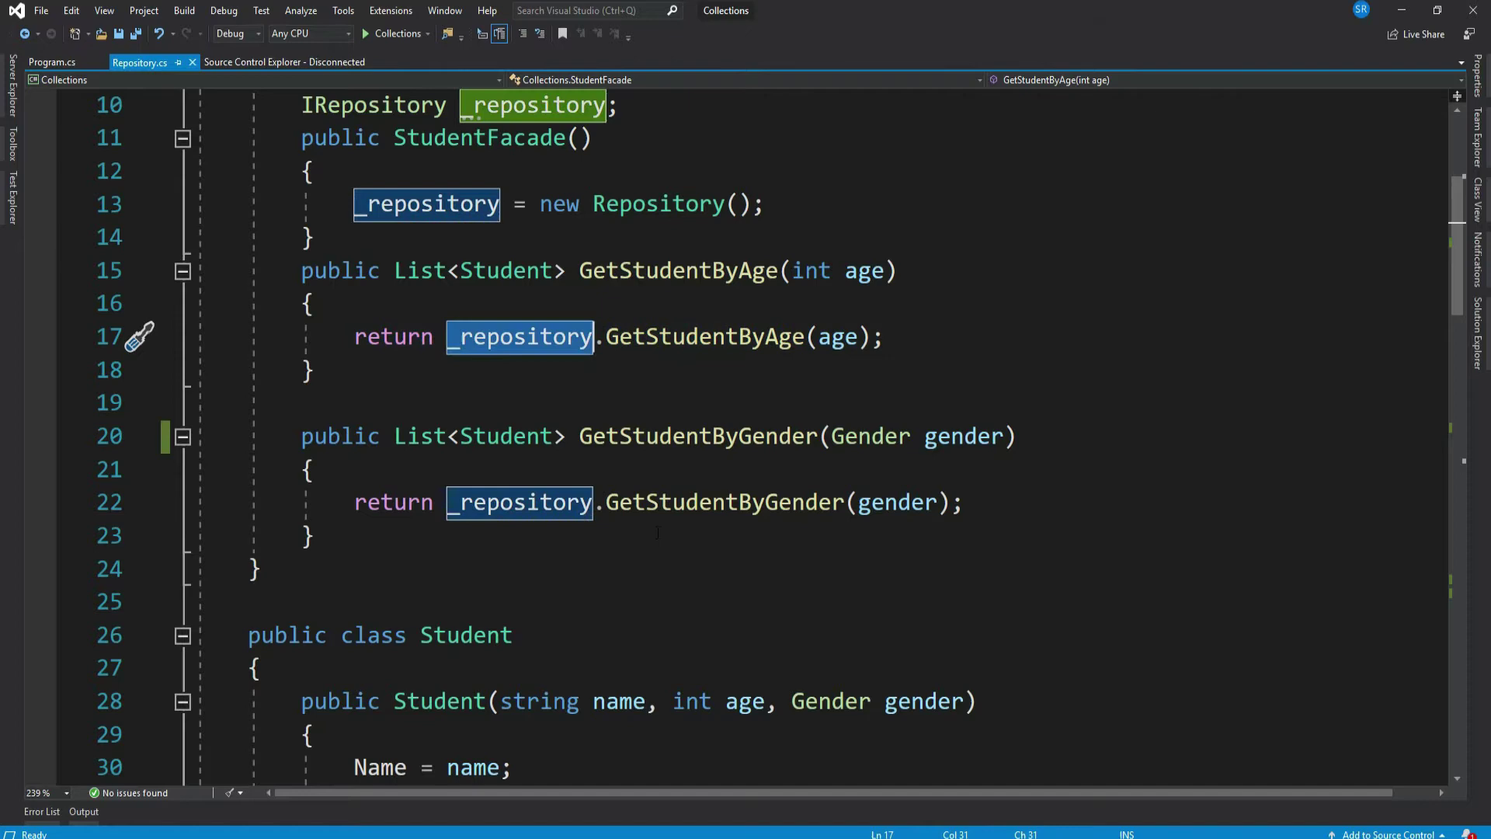
Walk through Program.cs: the age prompt, facade calls, print loops and the Jack fallback.
left_click(57, 62)
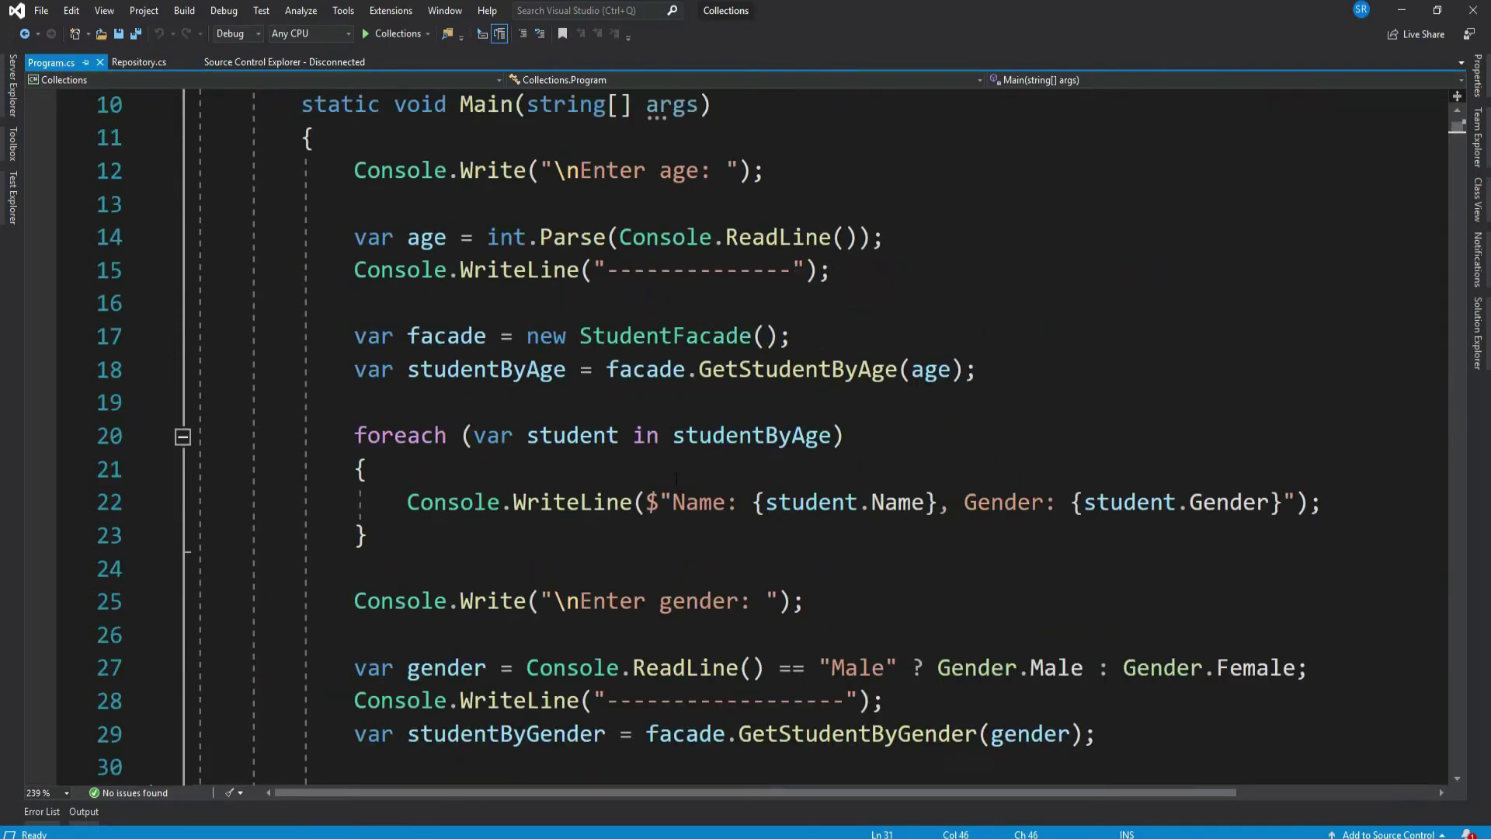
scroll(746, 419, "up", 3)
left_click_drag(354, 370, 835, 469)
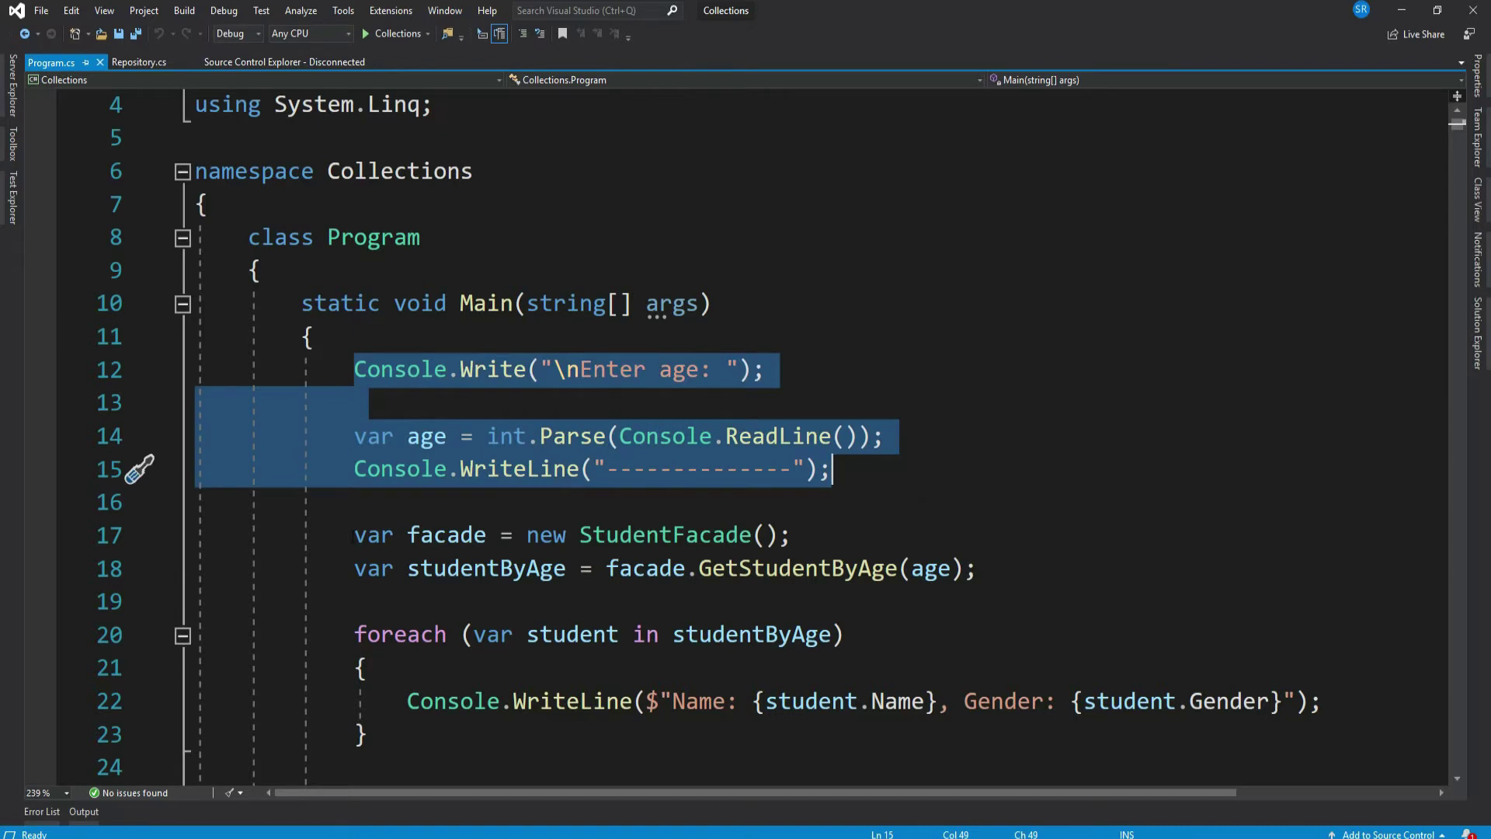
left_click_drag(354, 534, 793, 535)
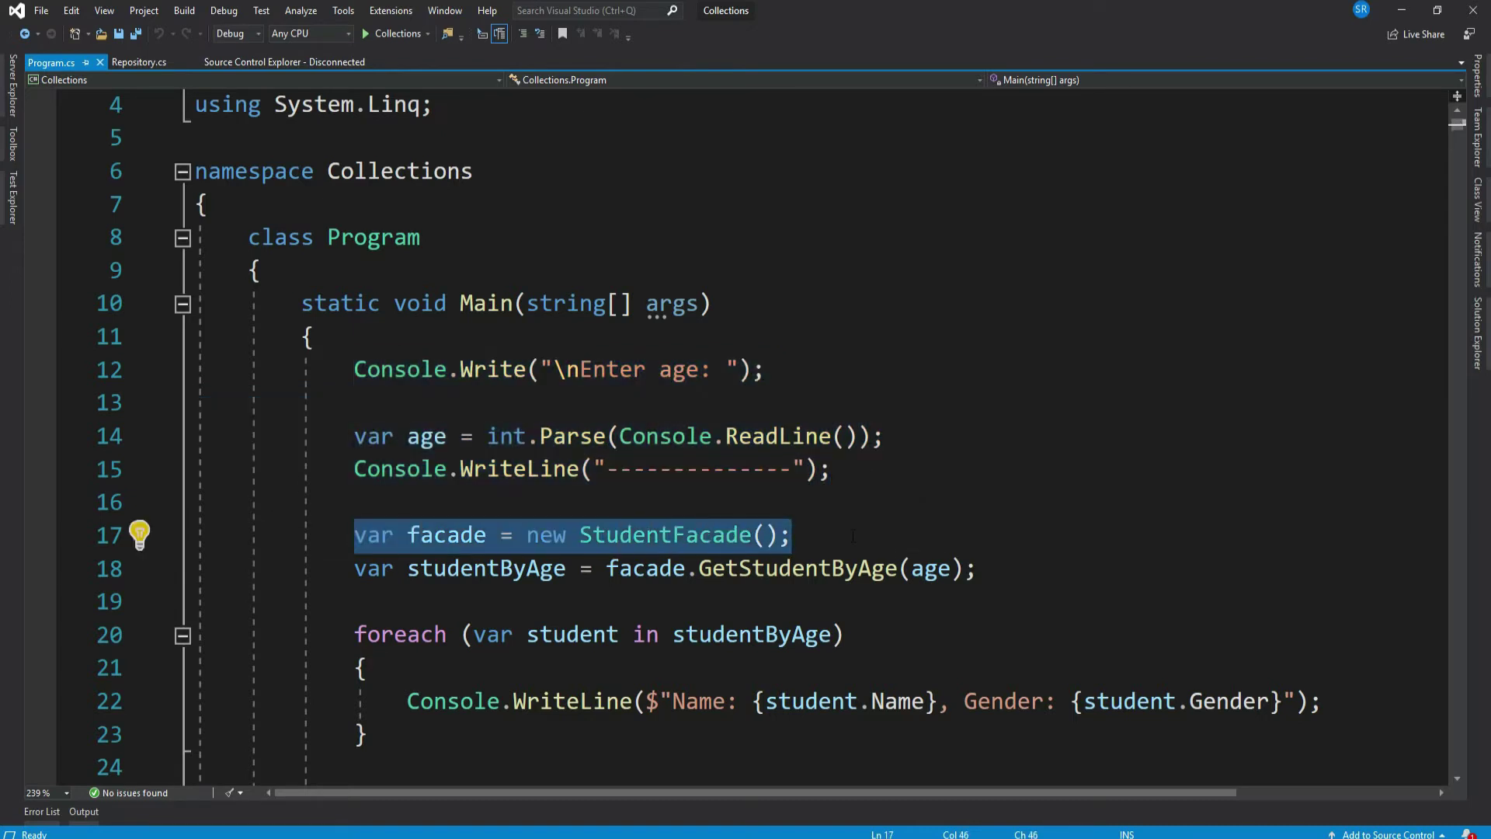
mouse_move(799, 569)
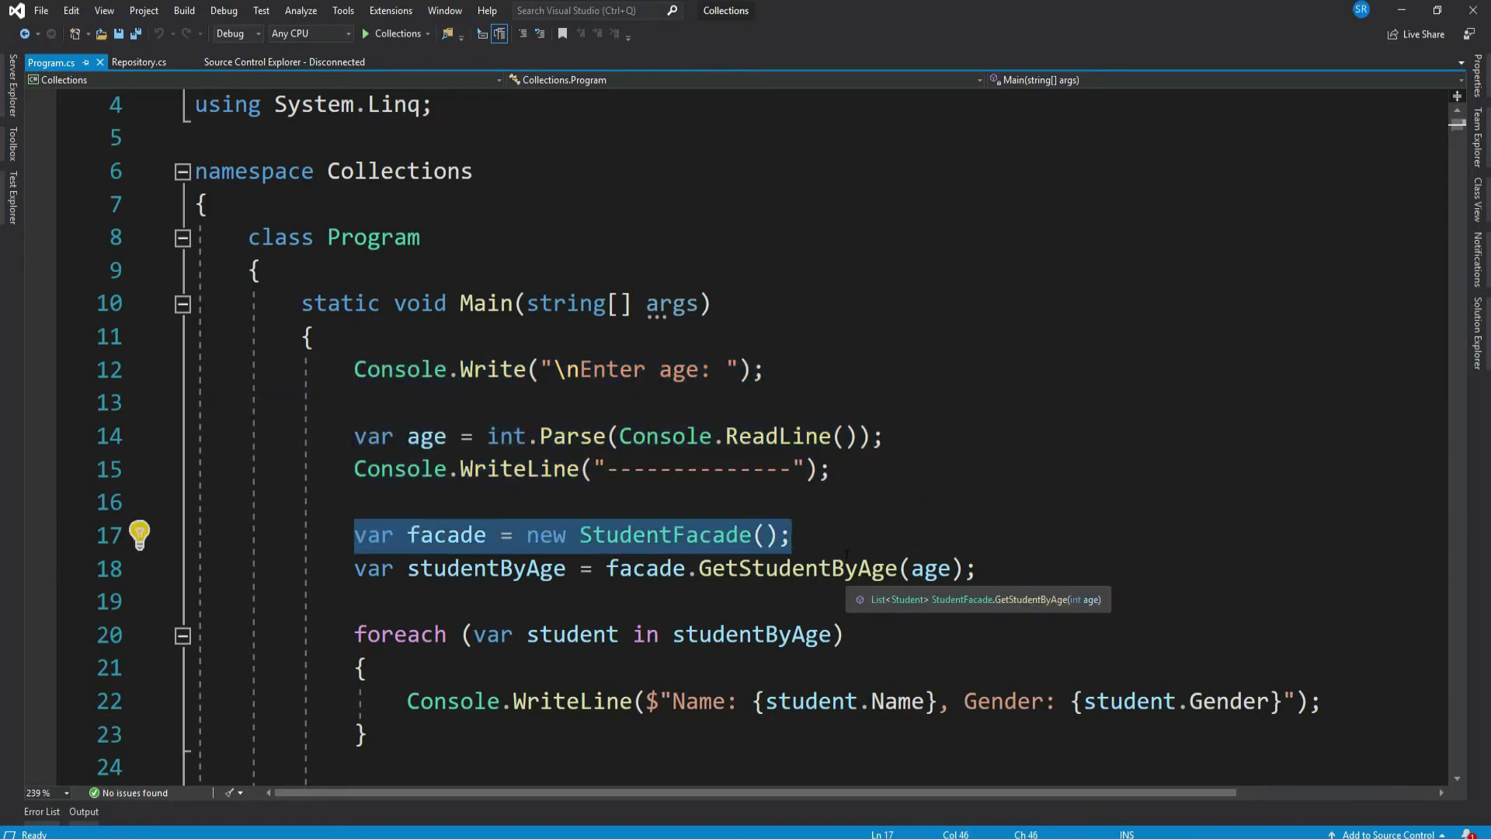
double_click(797, 570)
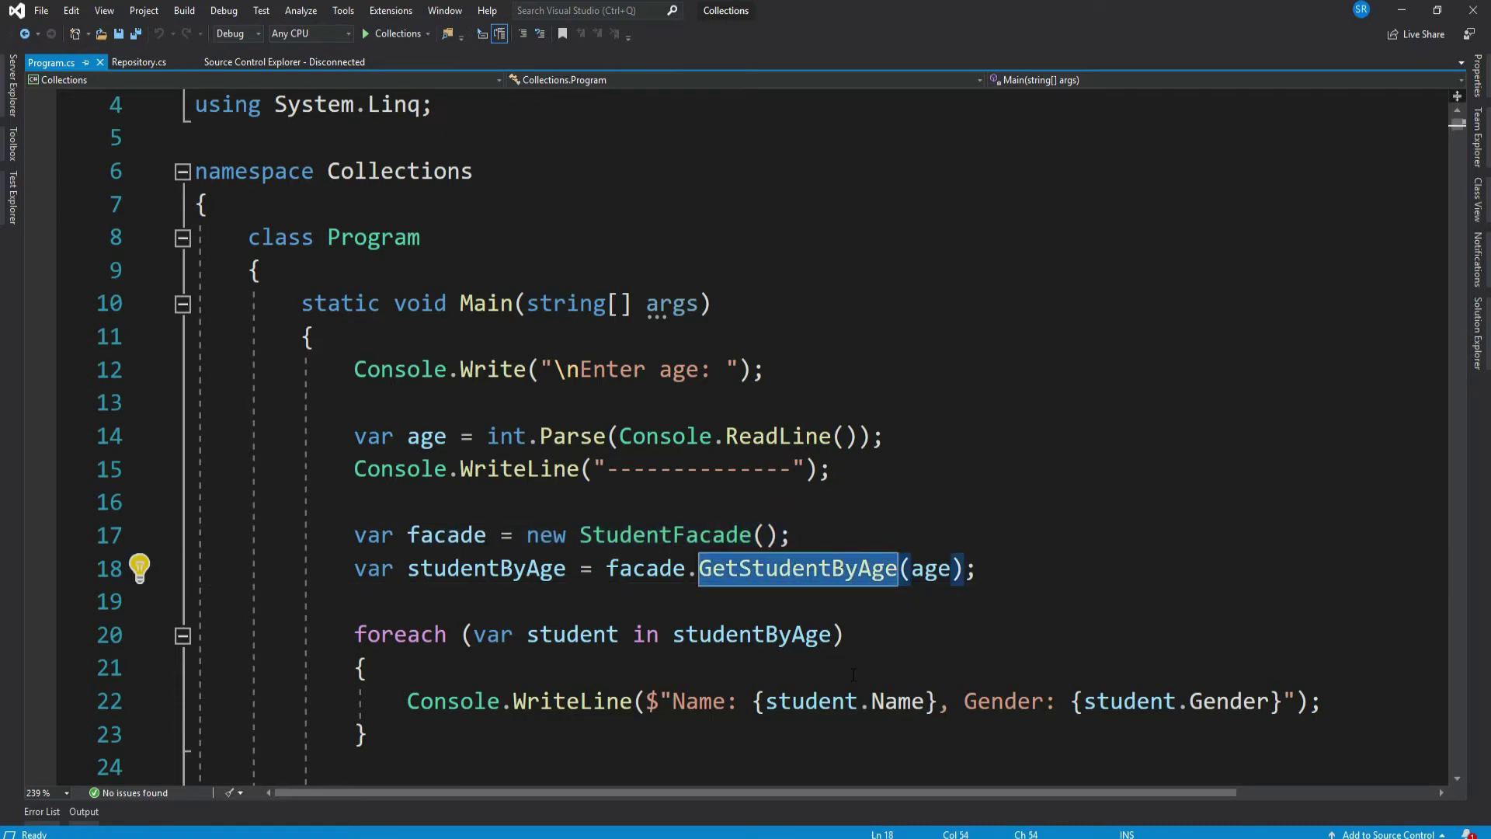
scroll(746, 466, "down", 3)
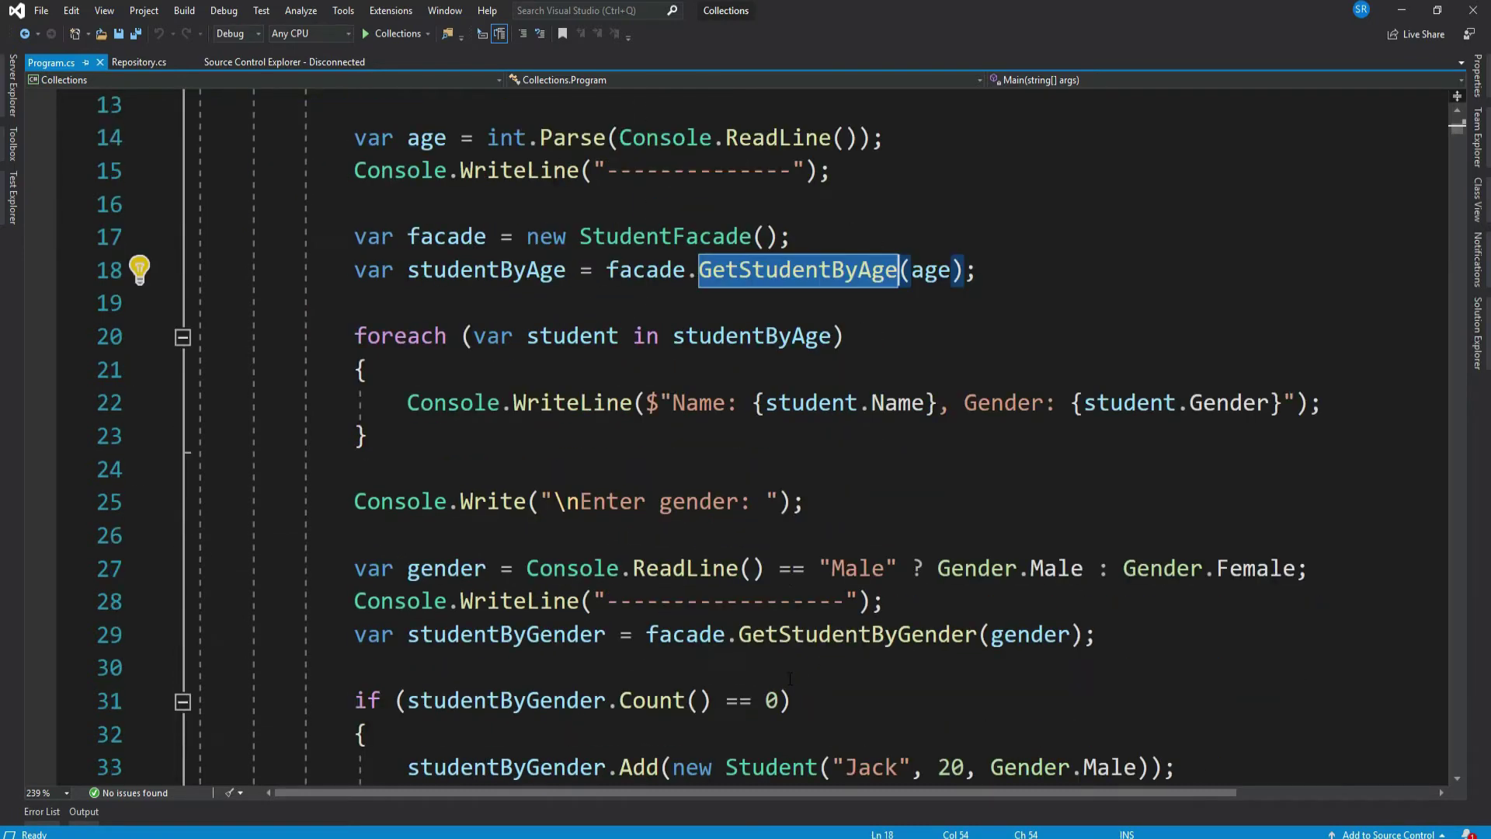
left_click_drag(355, 336, 369, 437)
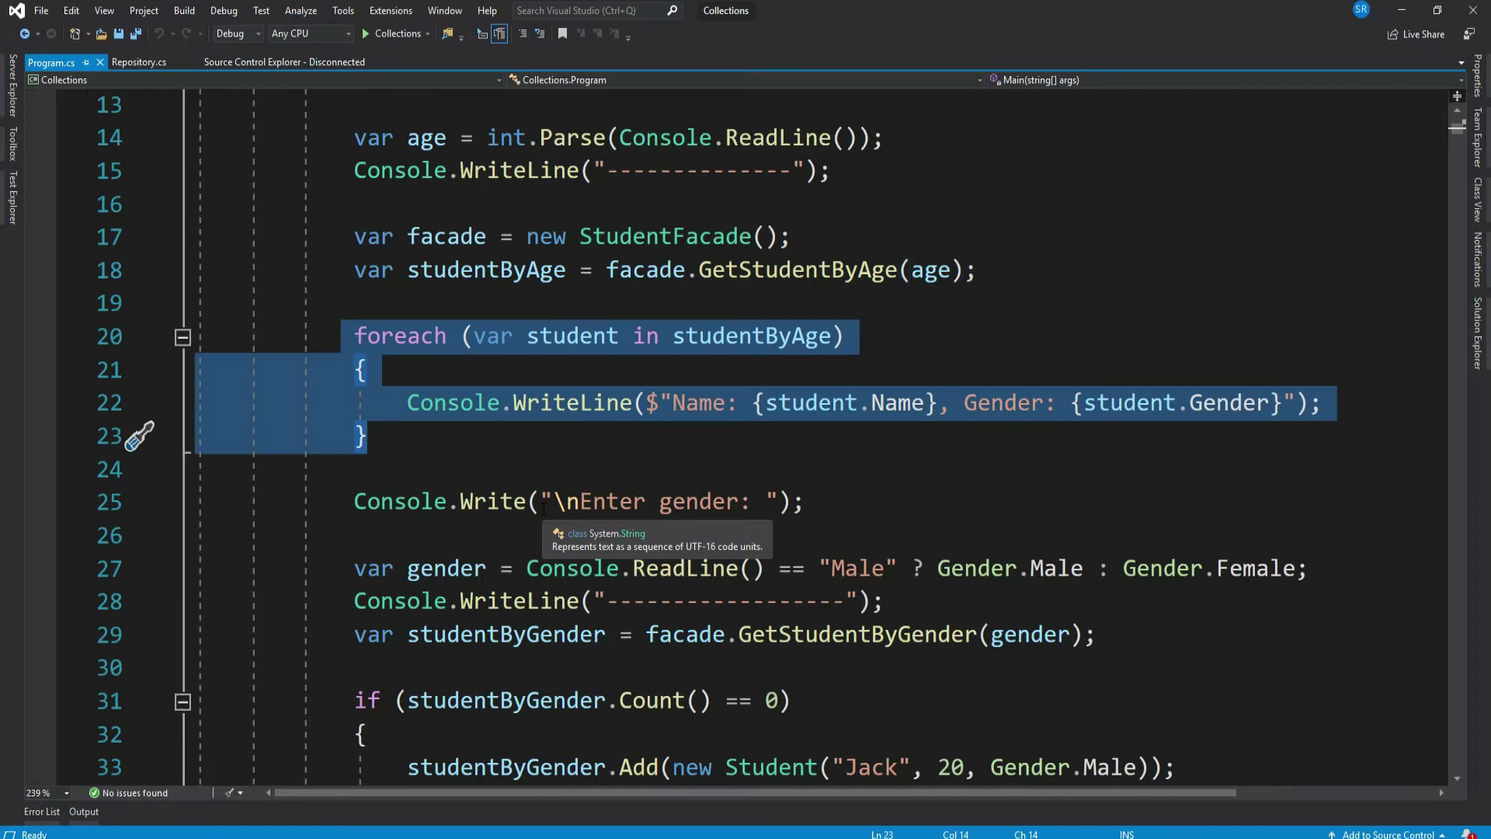
scroll(746, 467, "down", 1)
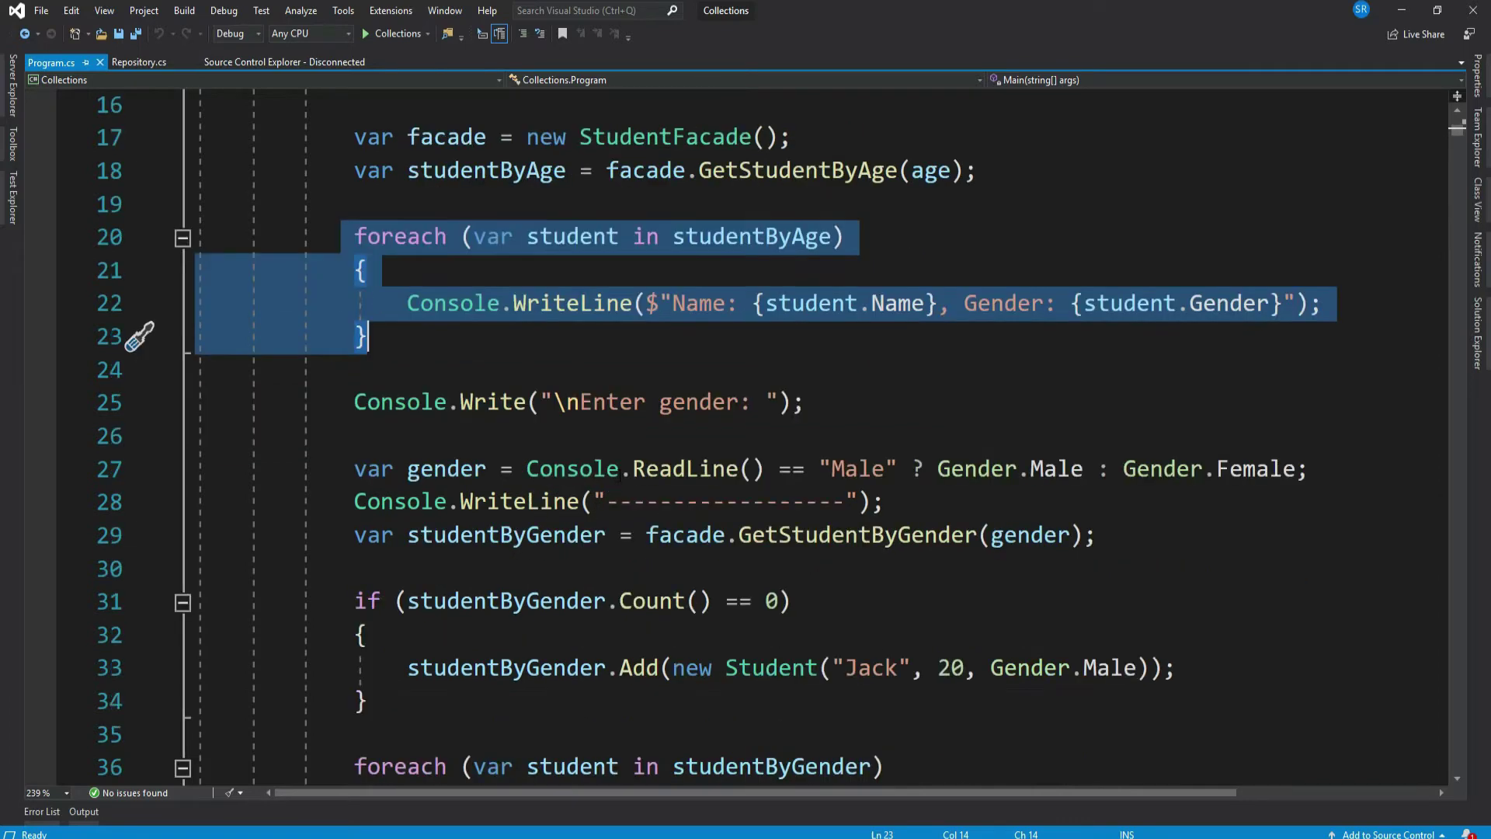
scroll(746, 467, "down", 2)
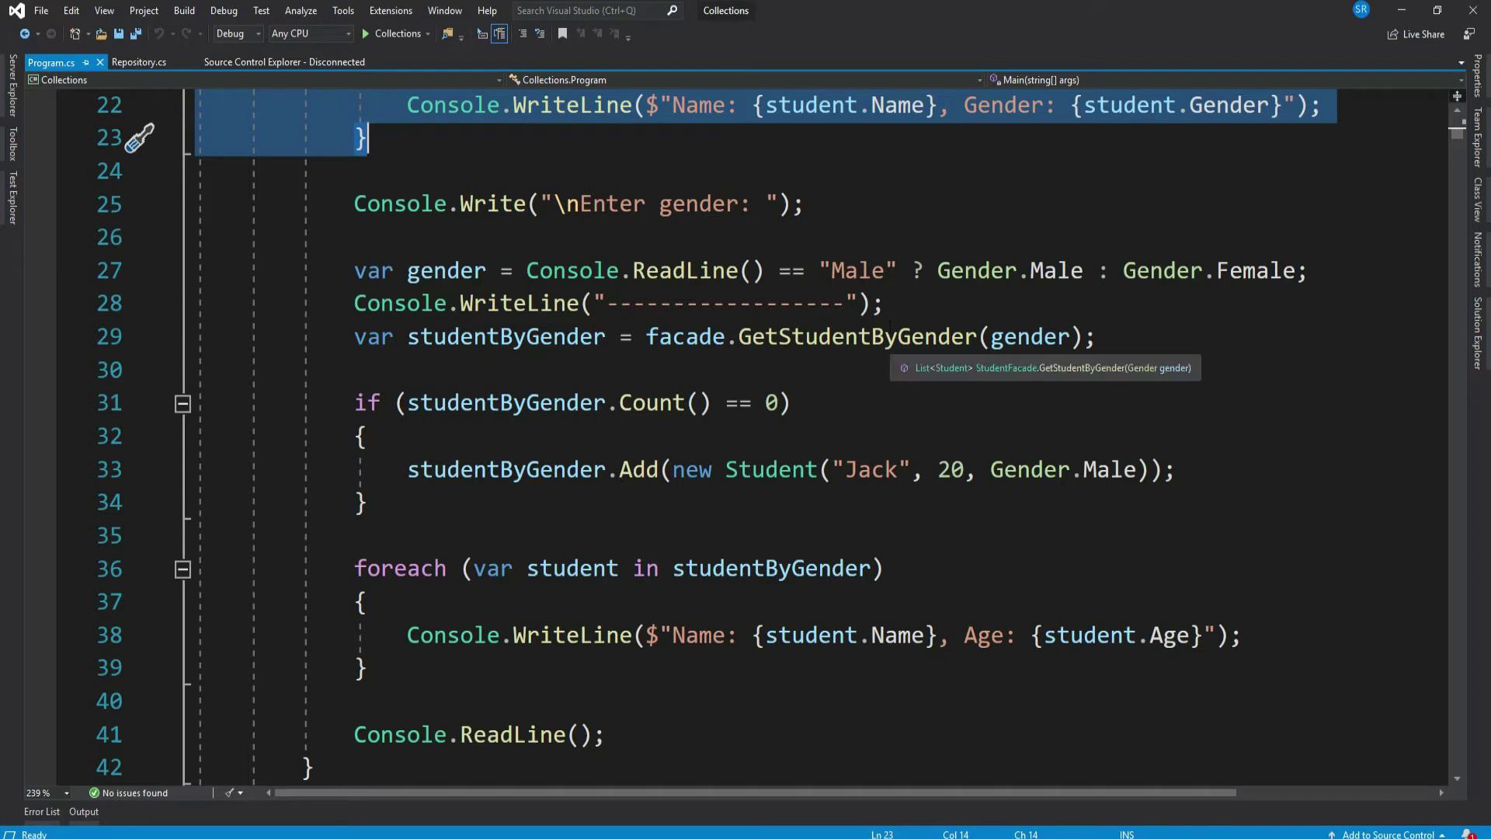
double_click(856, 338)
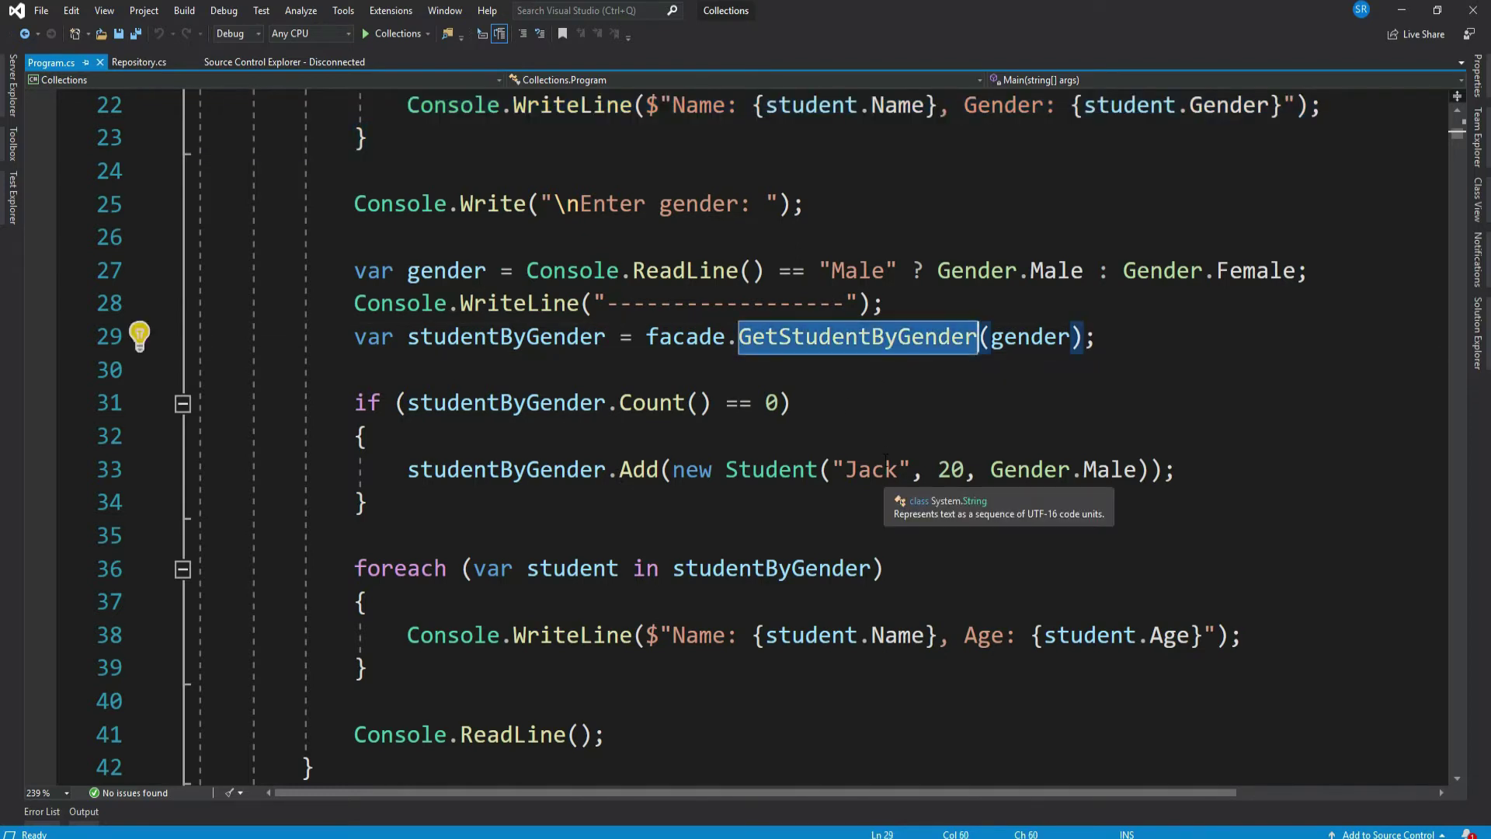
left_click_drag(354, 402, 794, 402)
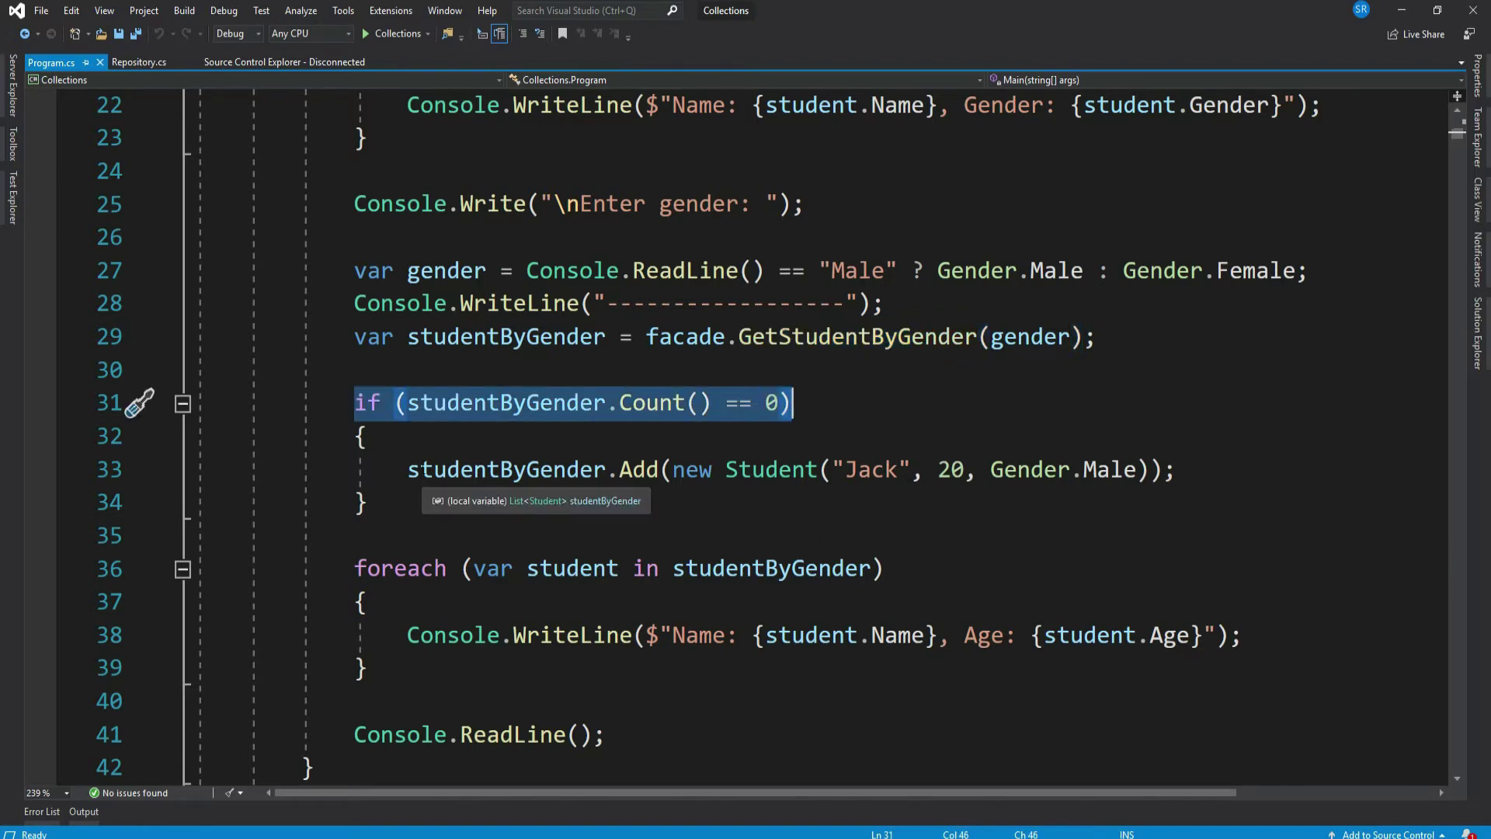
left_click_drag(408, 470, 1177, 469)
scroll(746, 466, "down", 2)
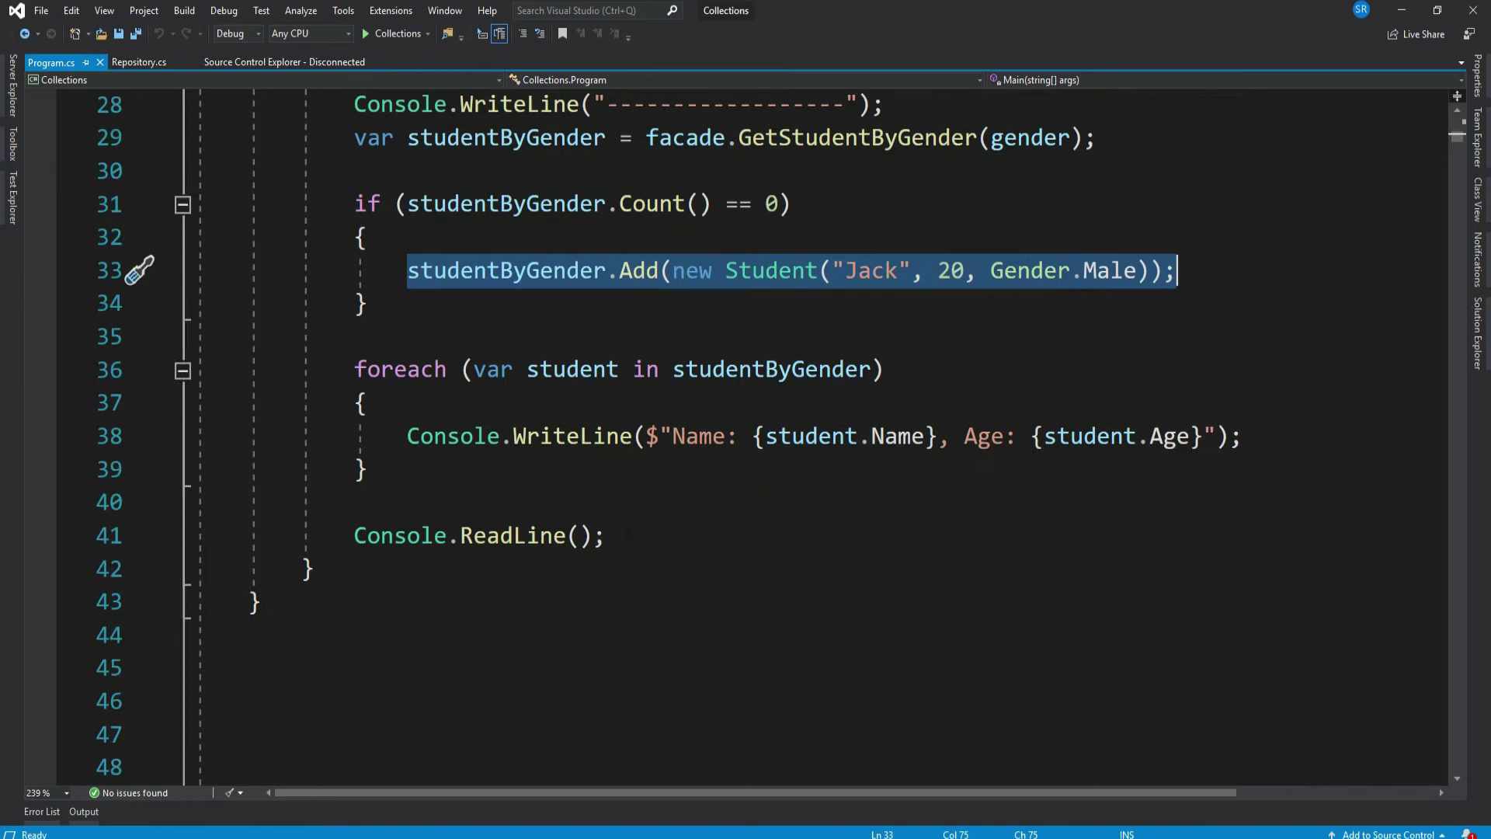
left_click_drag(354, 370, 369, 469)
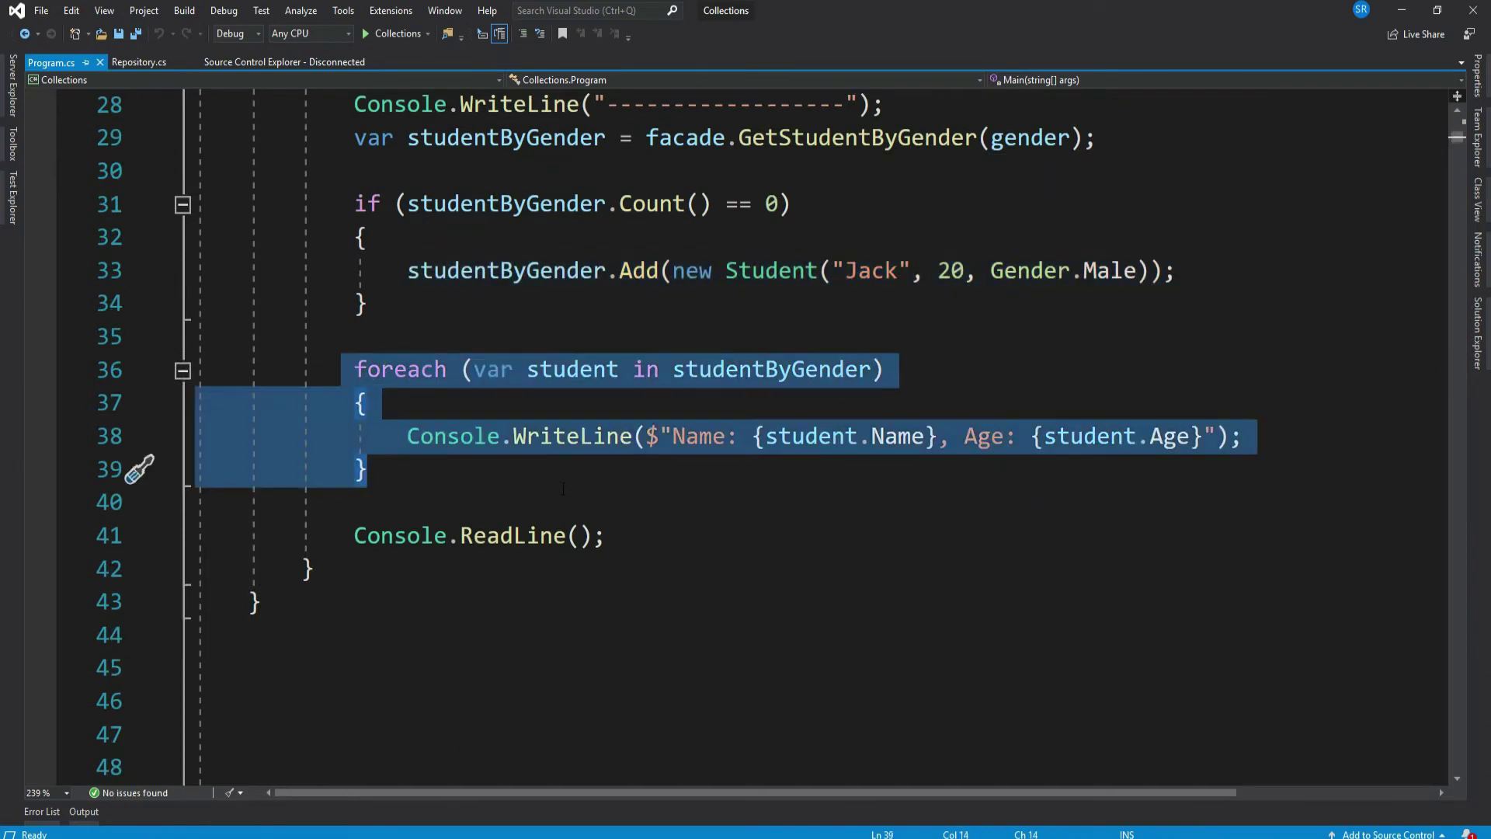
Debug the program with age 16 and gender Male, then close the console.
key("F5")
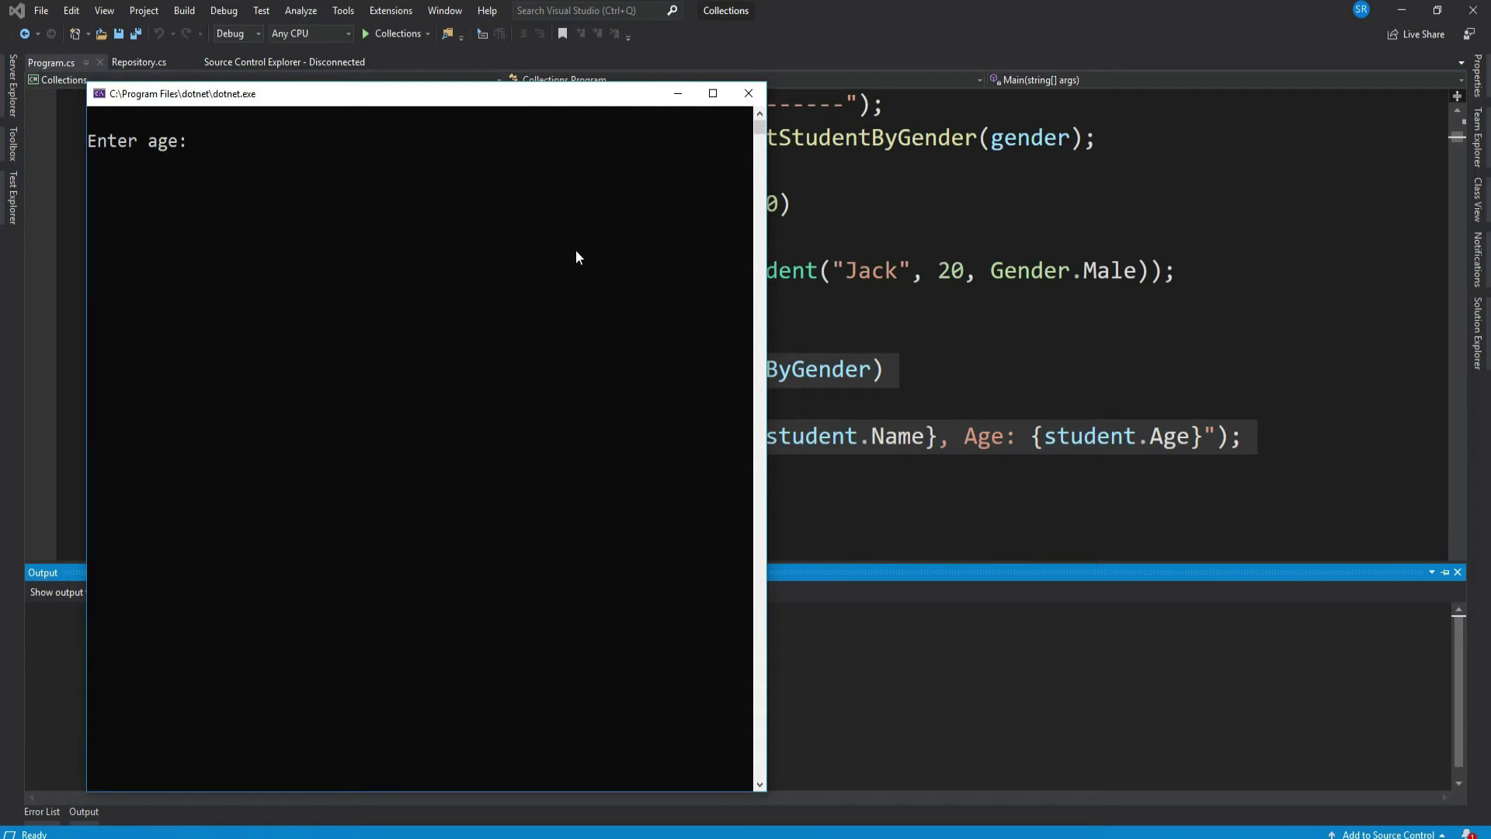
type("16")
key("Return")
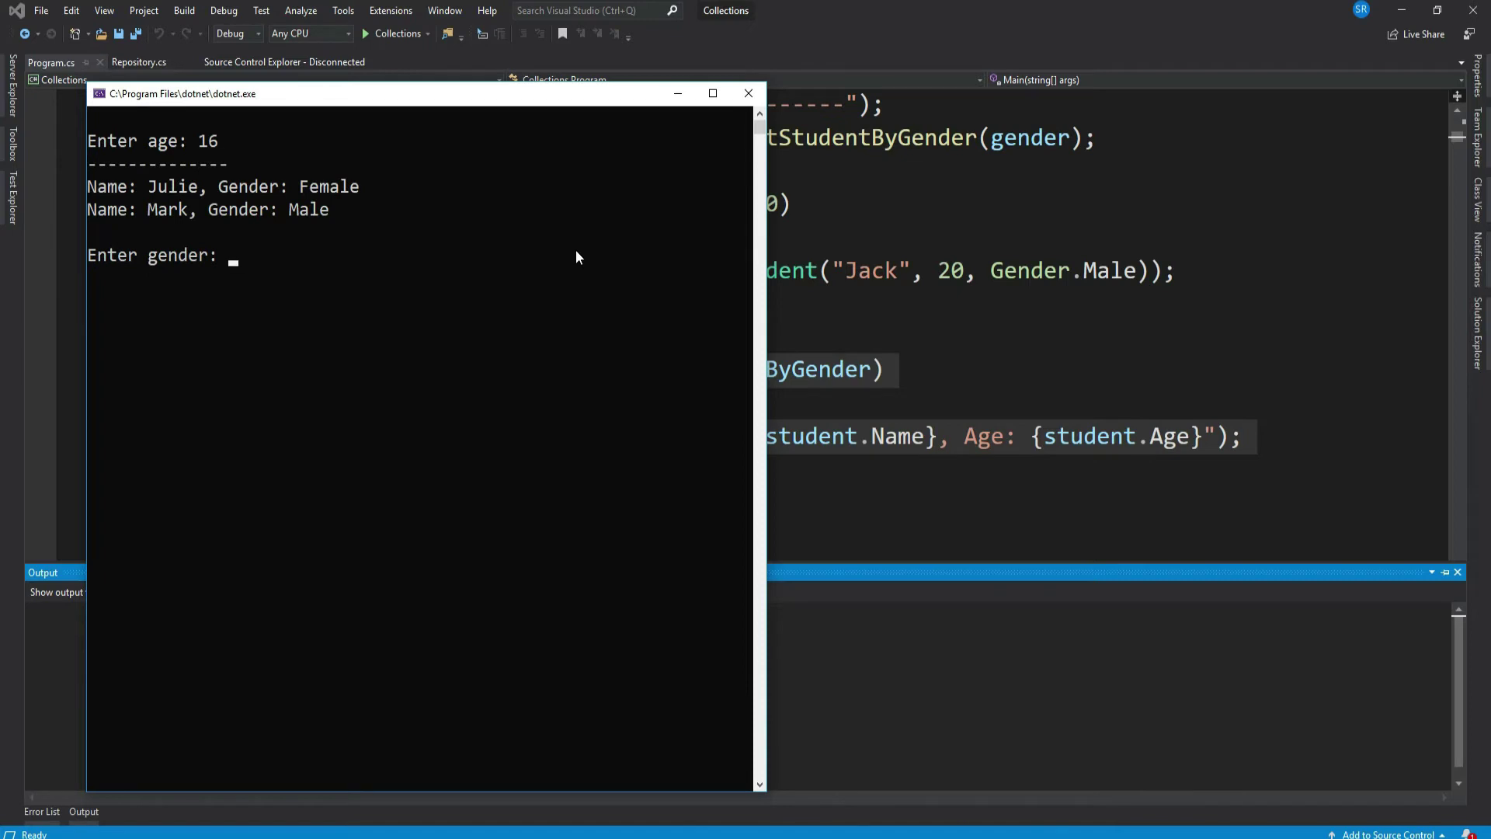
type("Male")
key("Return")
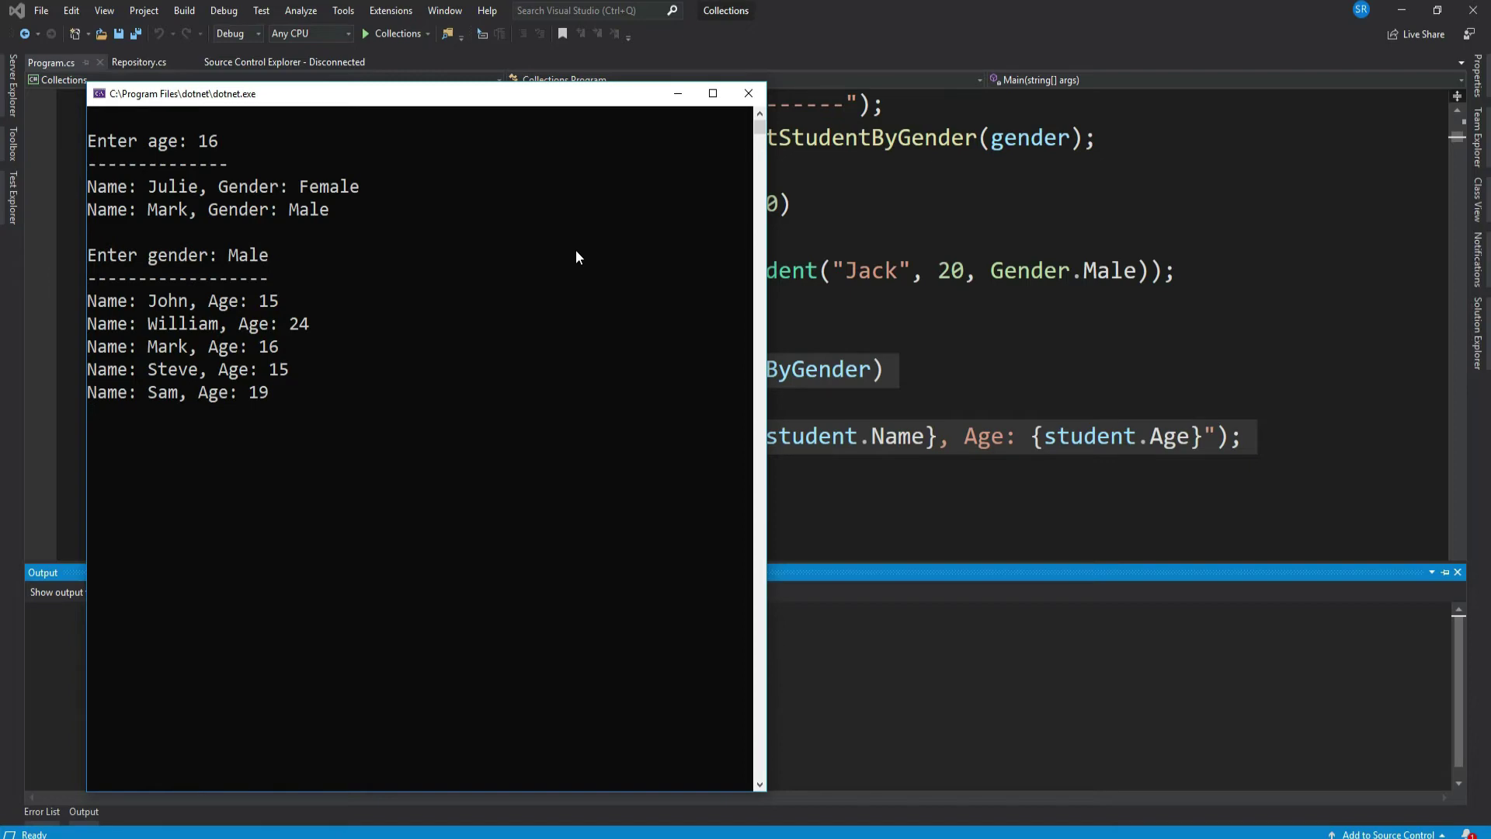
left_click(748, 93)
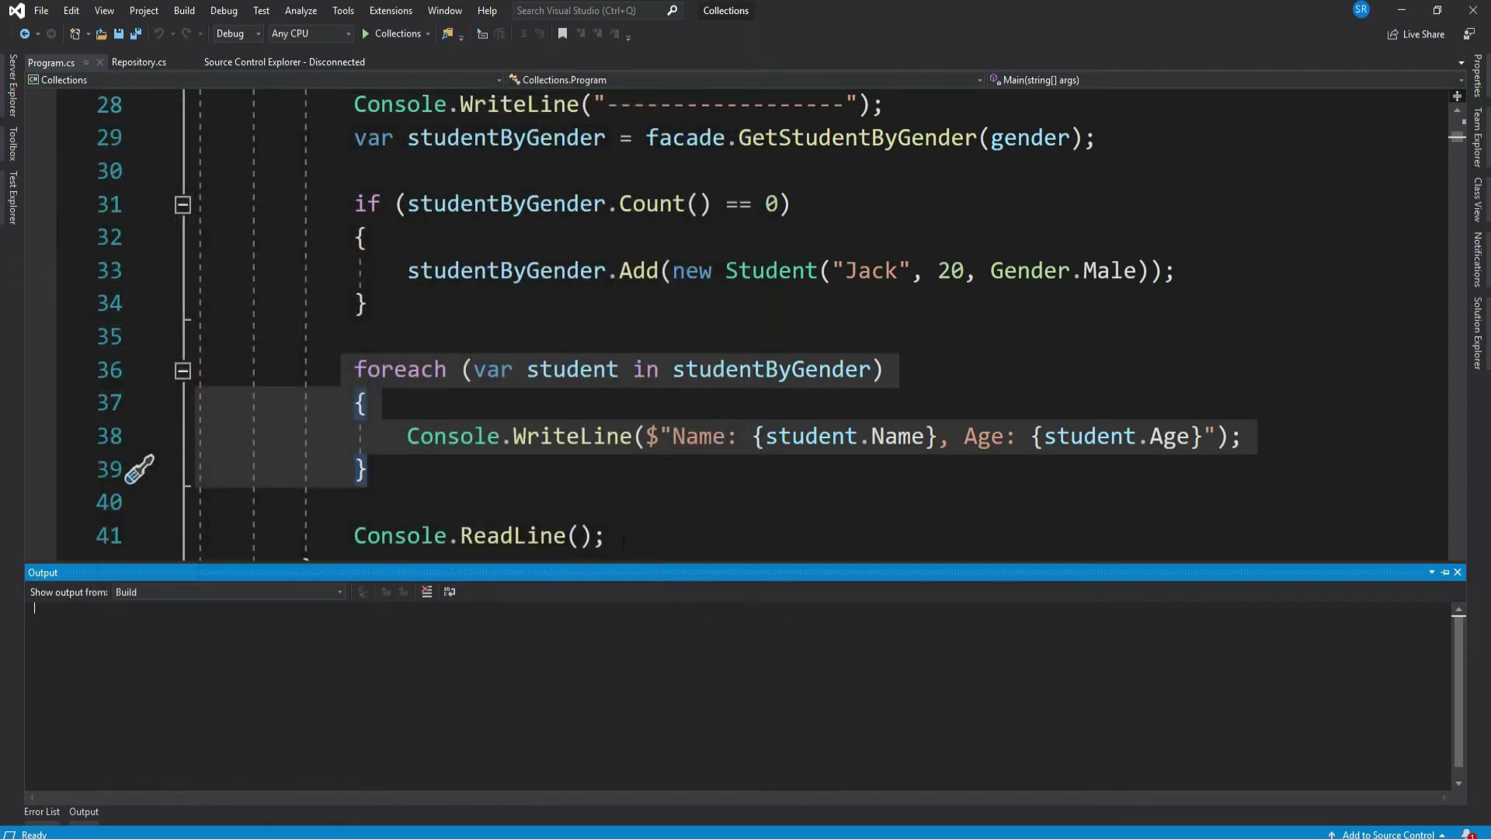
scroll(746, 409, "up", 5)
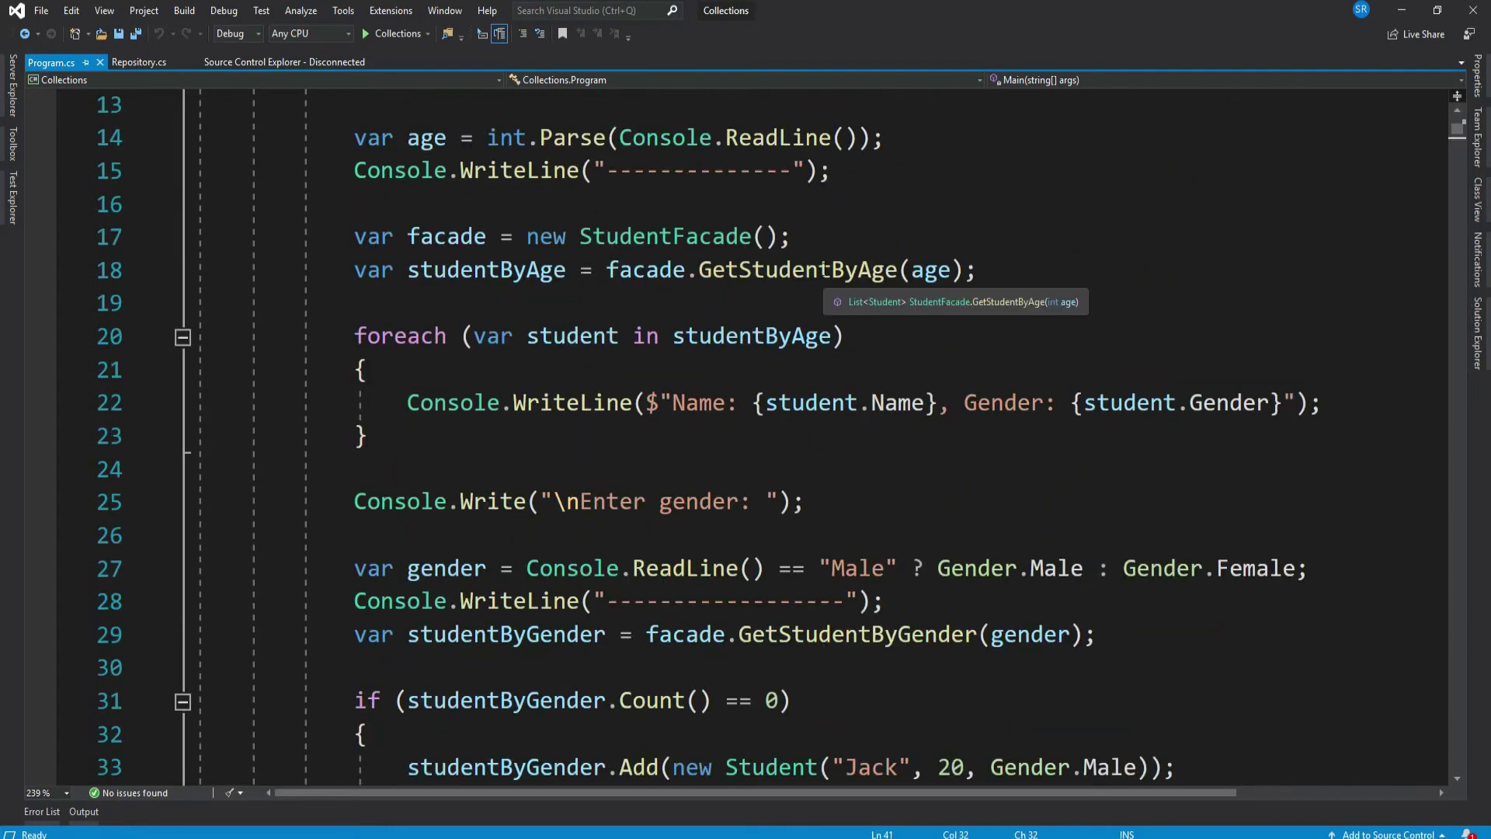
double_click(798, 269)
double_click(858, 634)
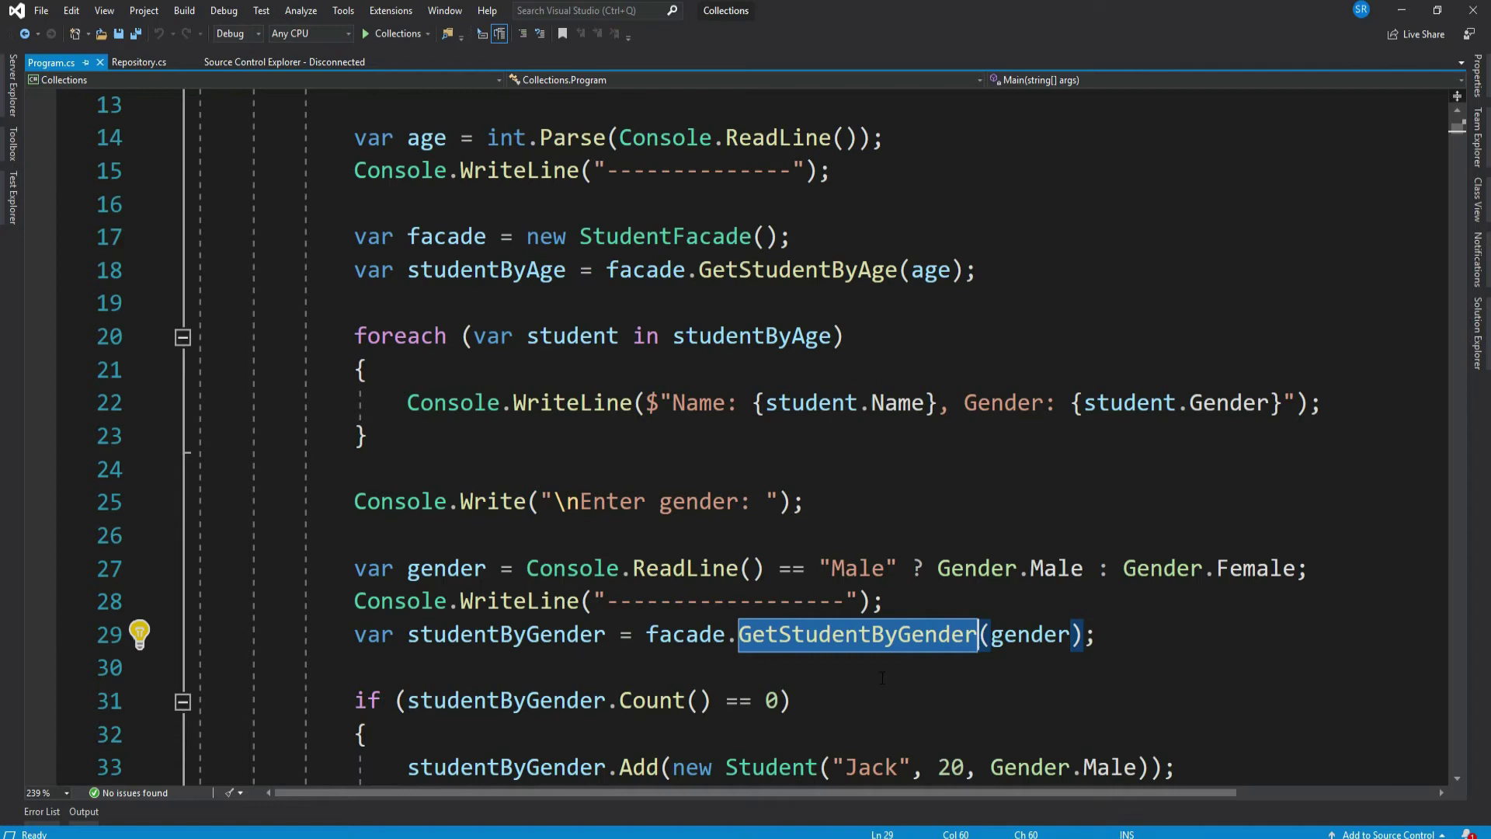
key("shift+Down")
key("shift+Down")
key("shift+Down")
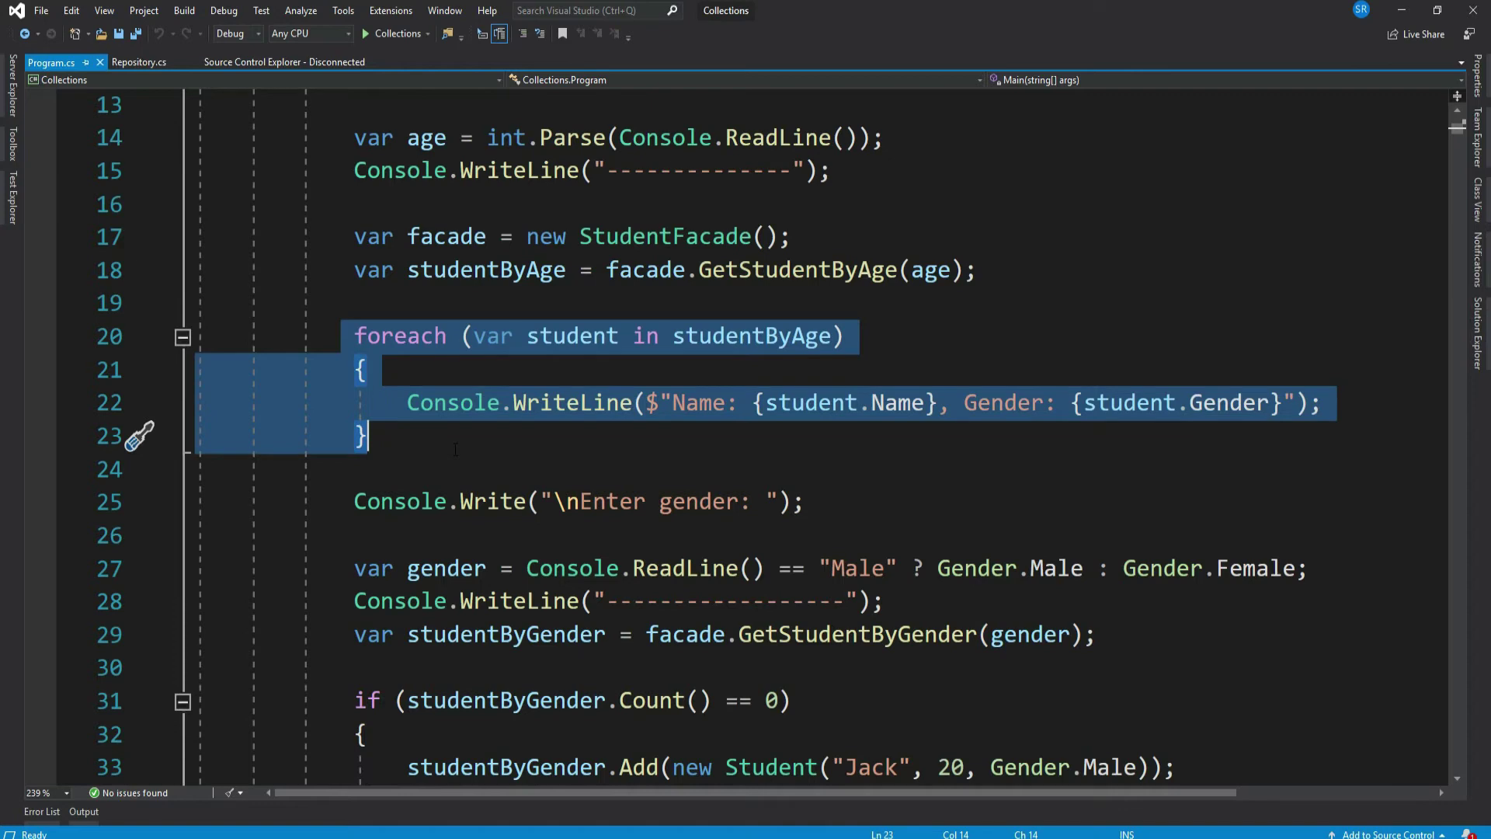
scroll(746, 466, "down", 3)
scroll(745, 466, "down", 3)
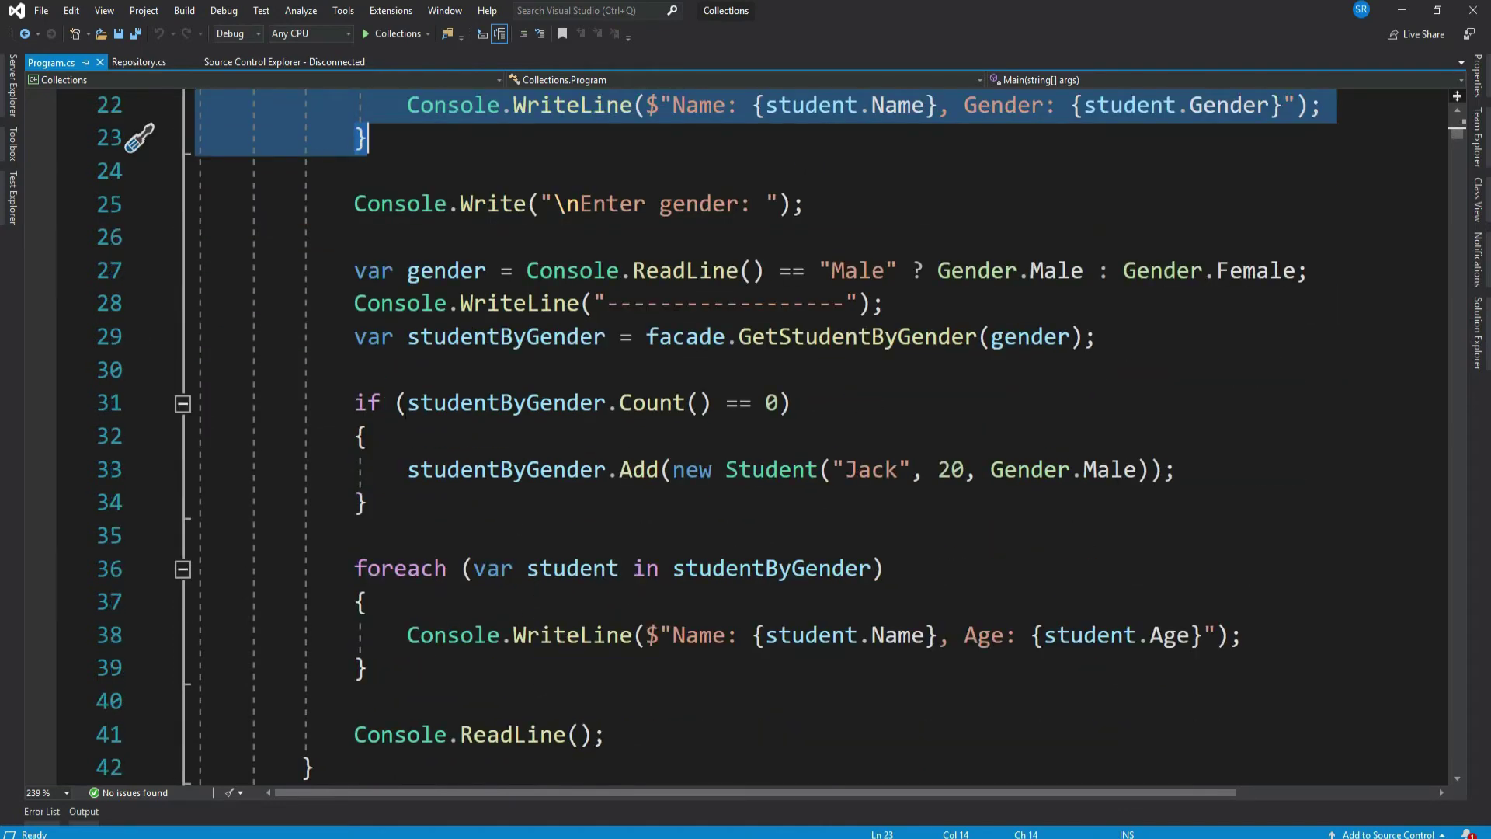
left_click_drag(354, 404, 792, 403)
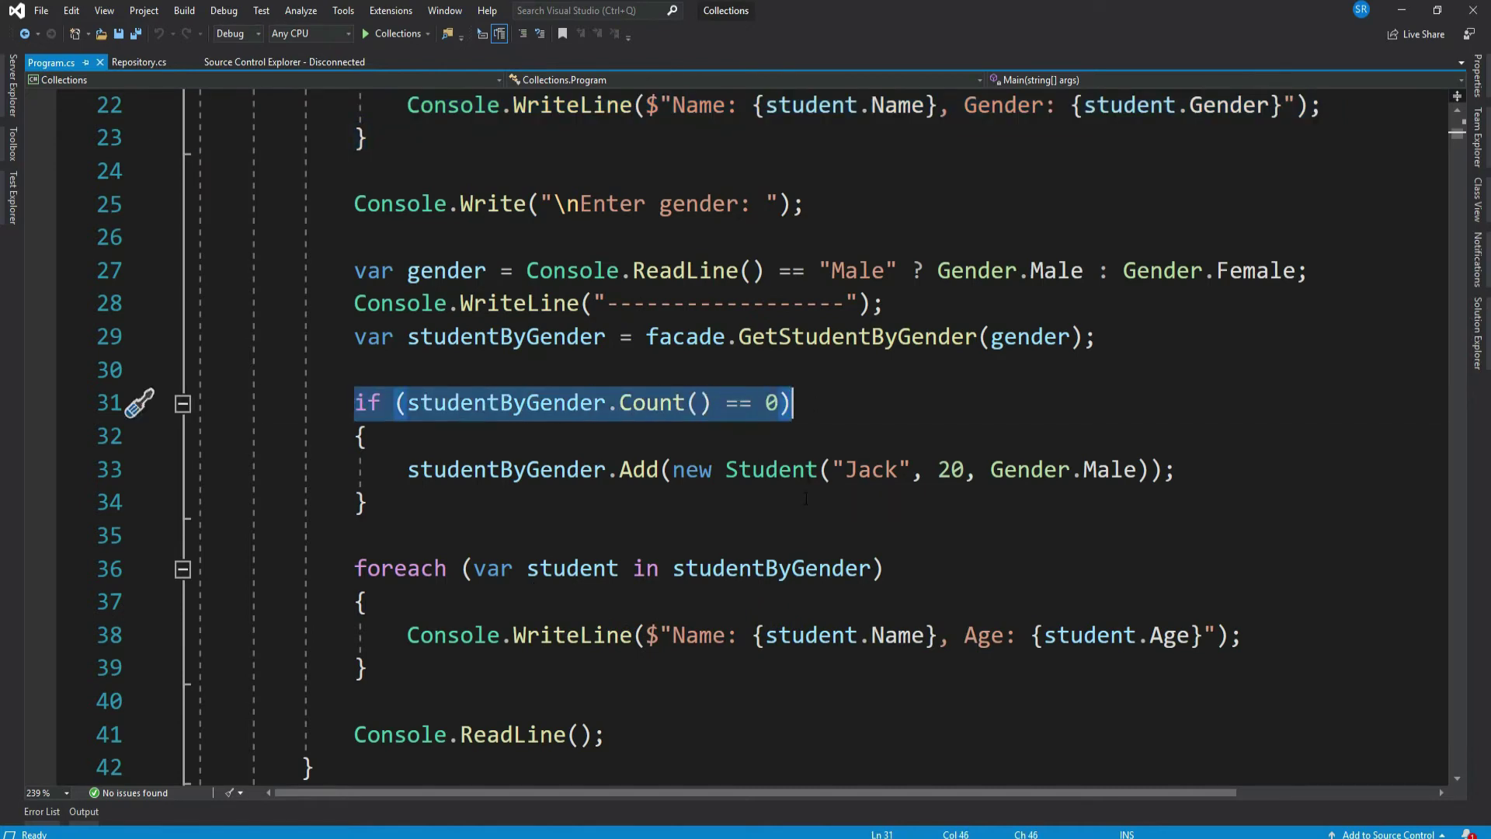
left_click_drag(408, 470, 1177, 469)
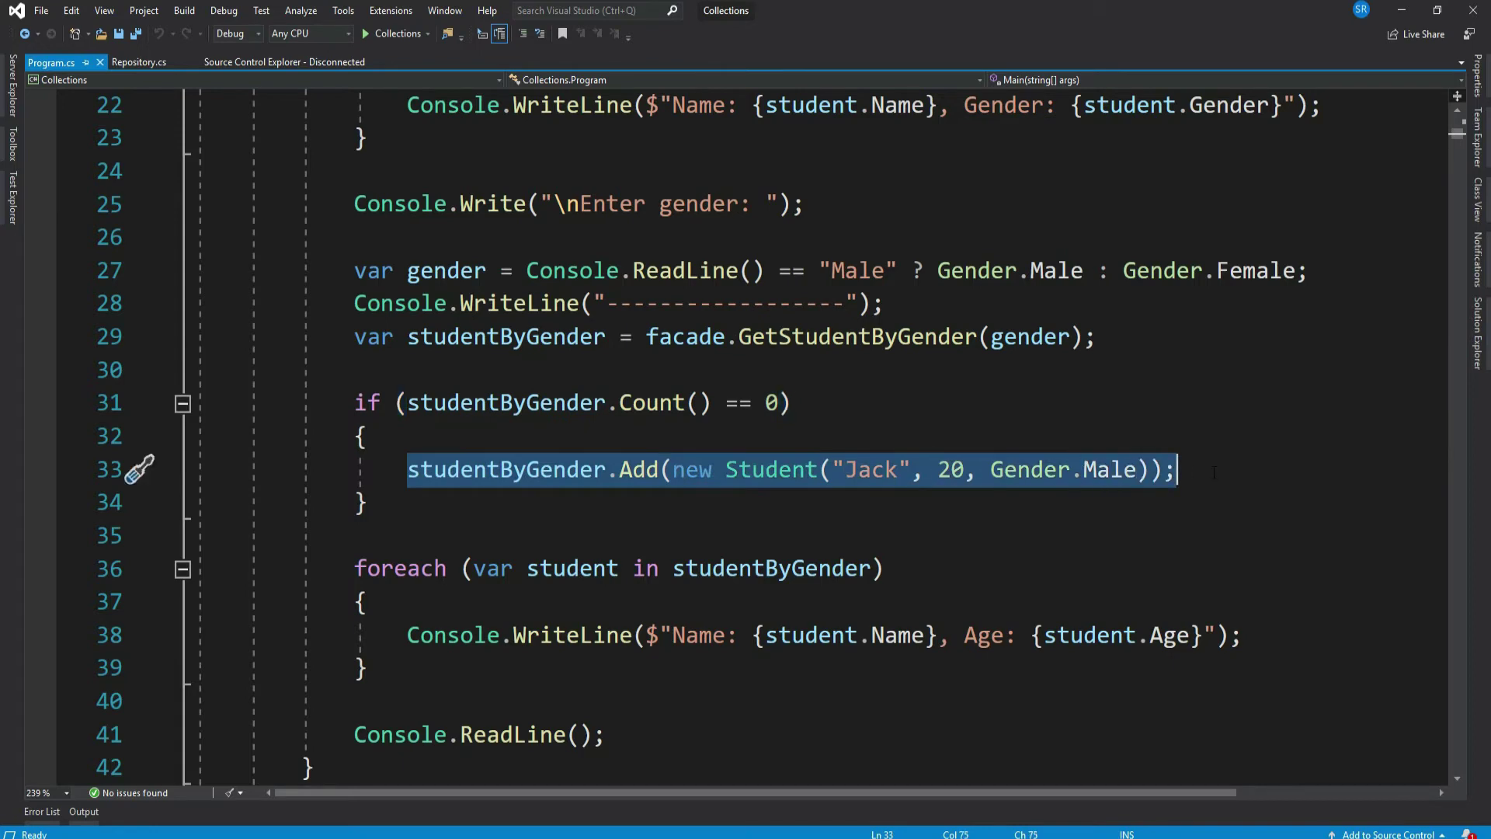
left_click_drag(355, 569, 354, 700)
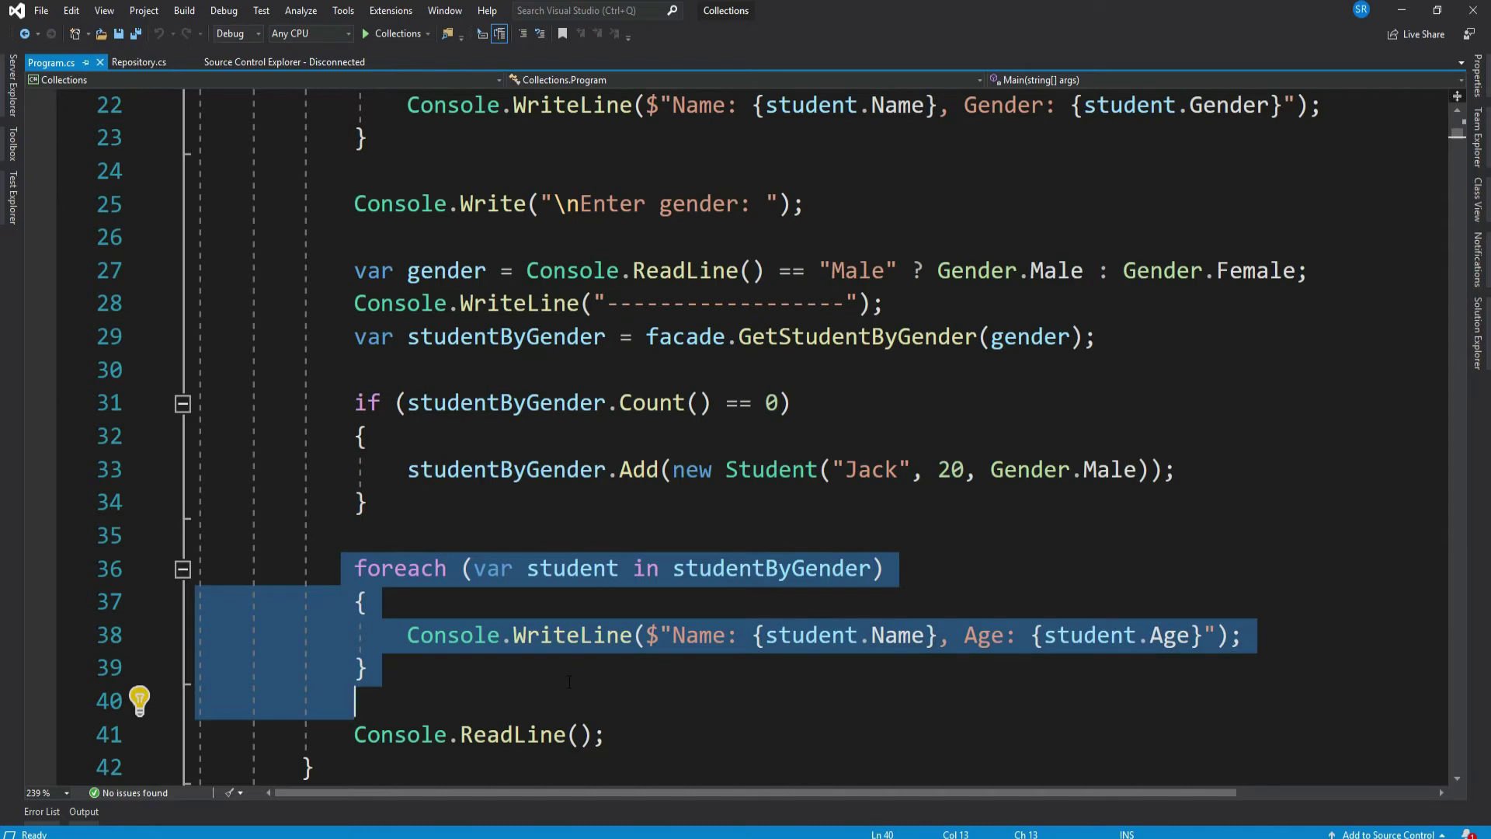
left_click(138, 62)
scroll(745, 443, "down", 10)
scroll(746, 443, "down", 3)
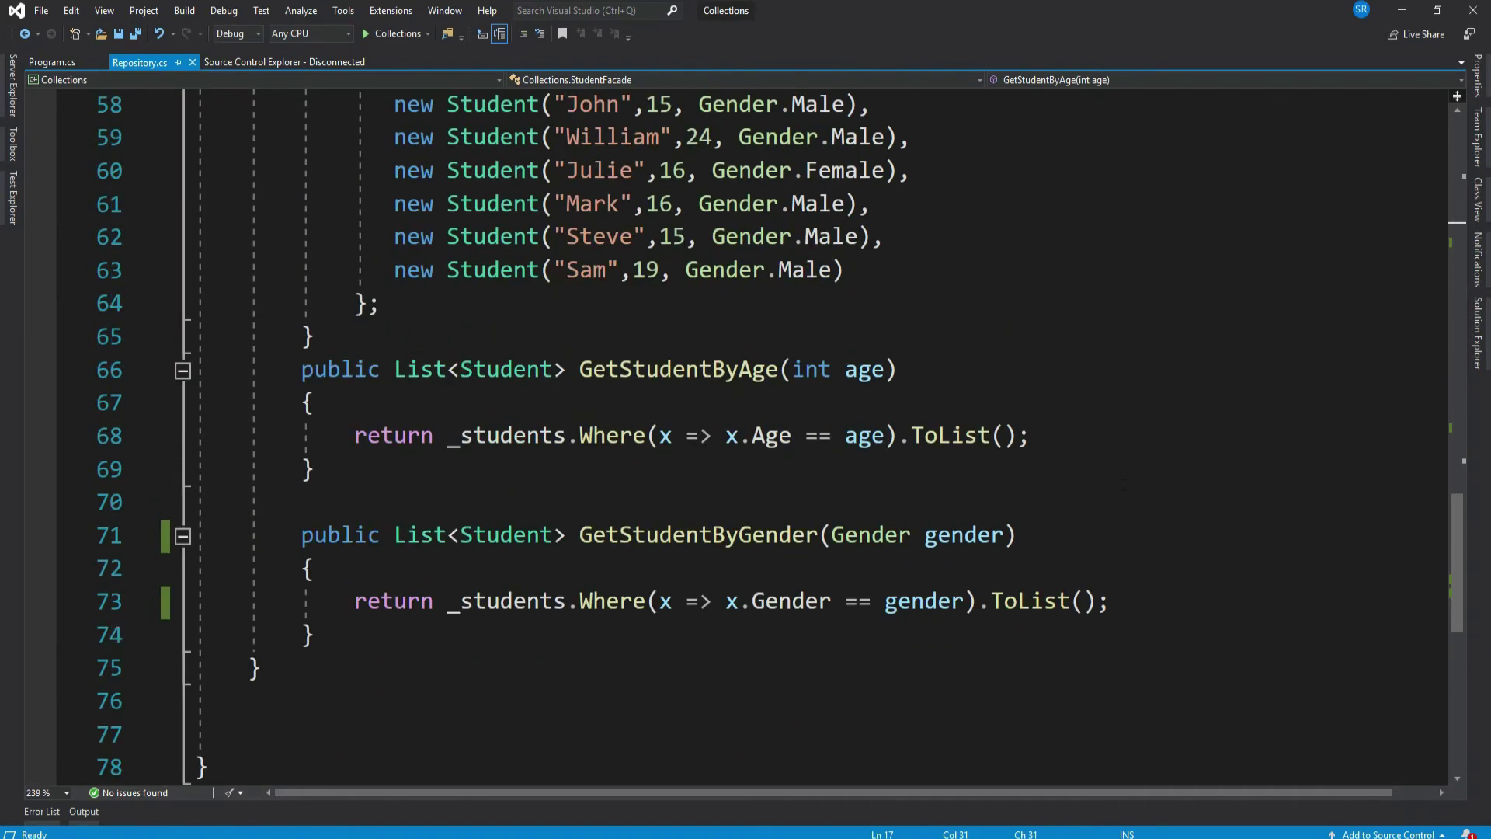
double_click(950, 437)
double_click(1031, 601)
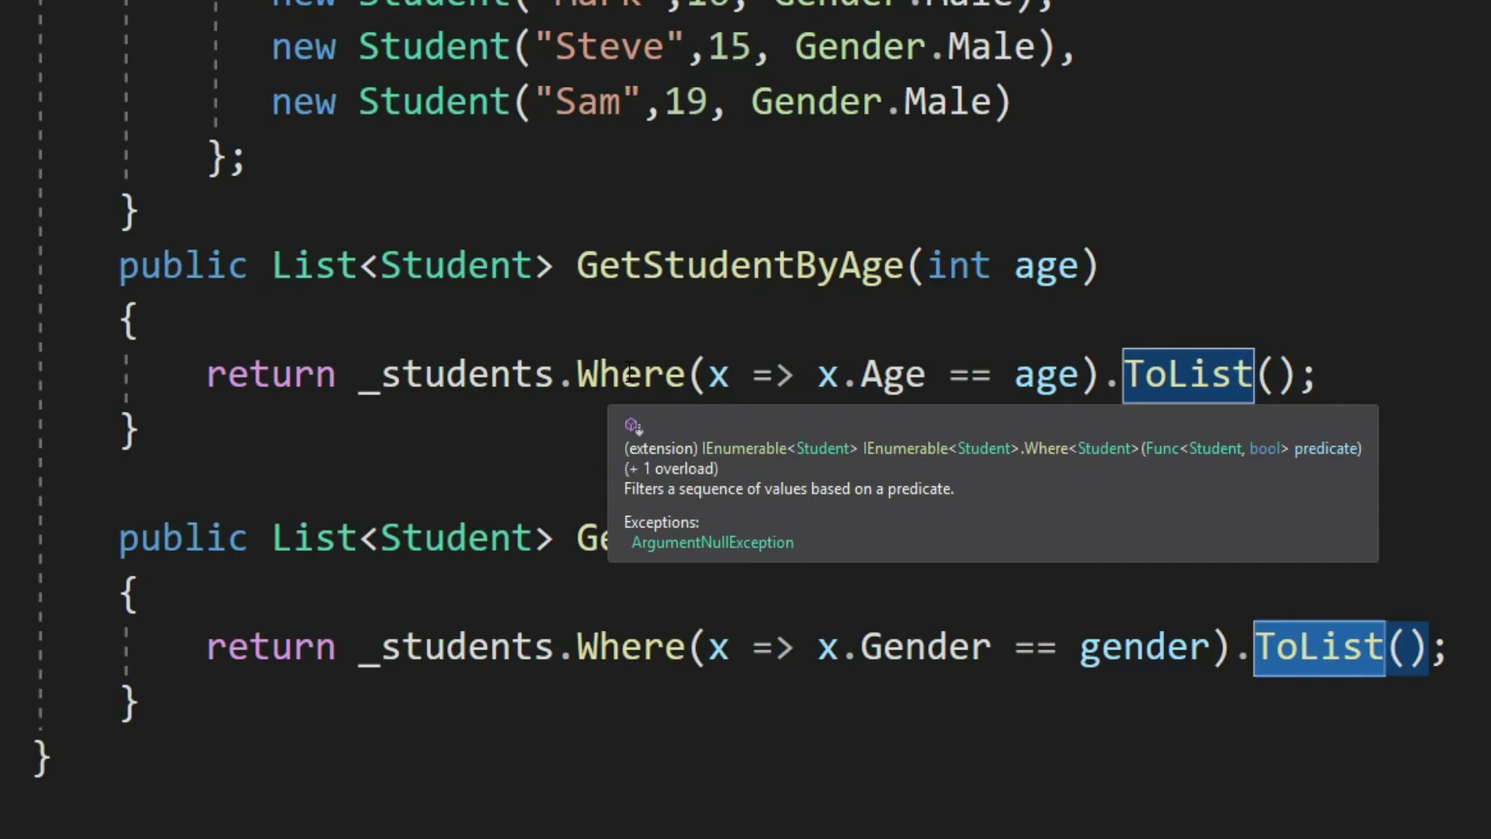
mouse_move(679, 369)
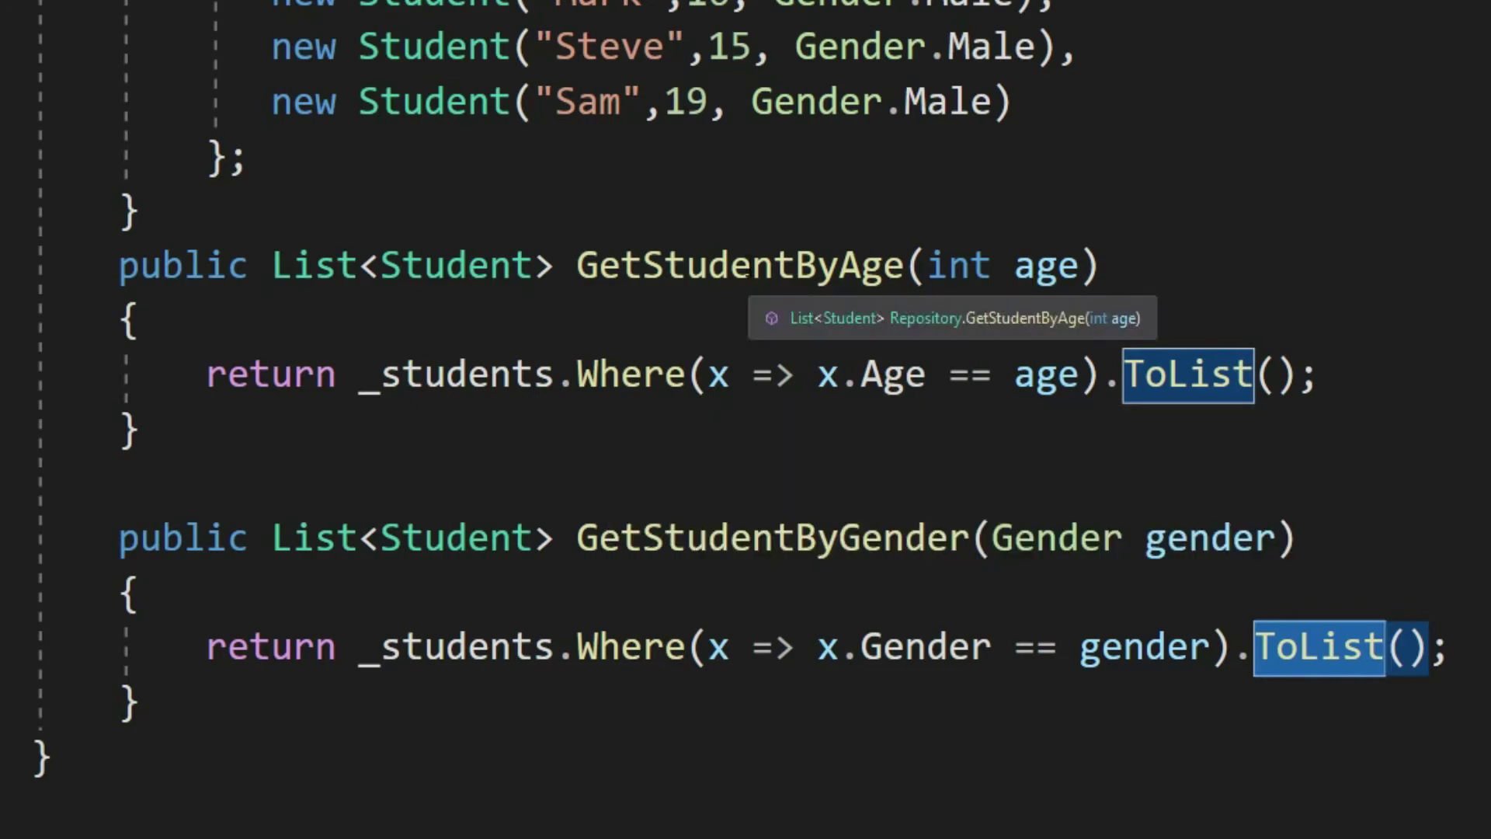
double_click(744, 270)
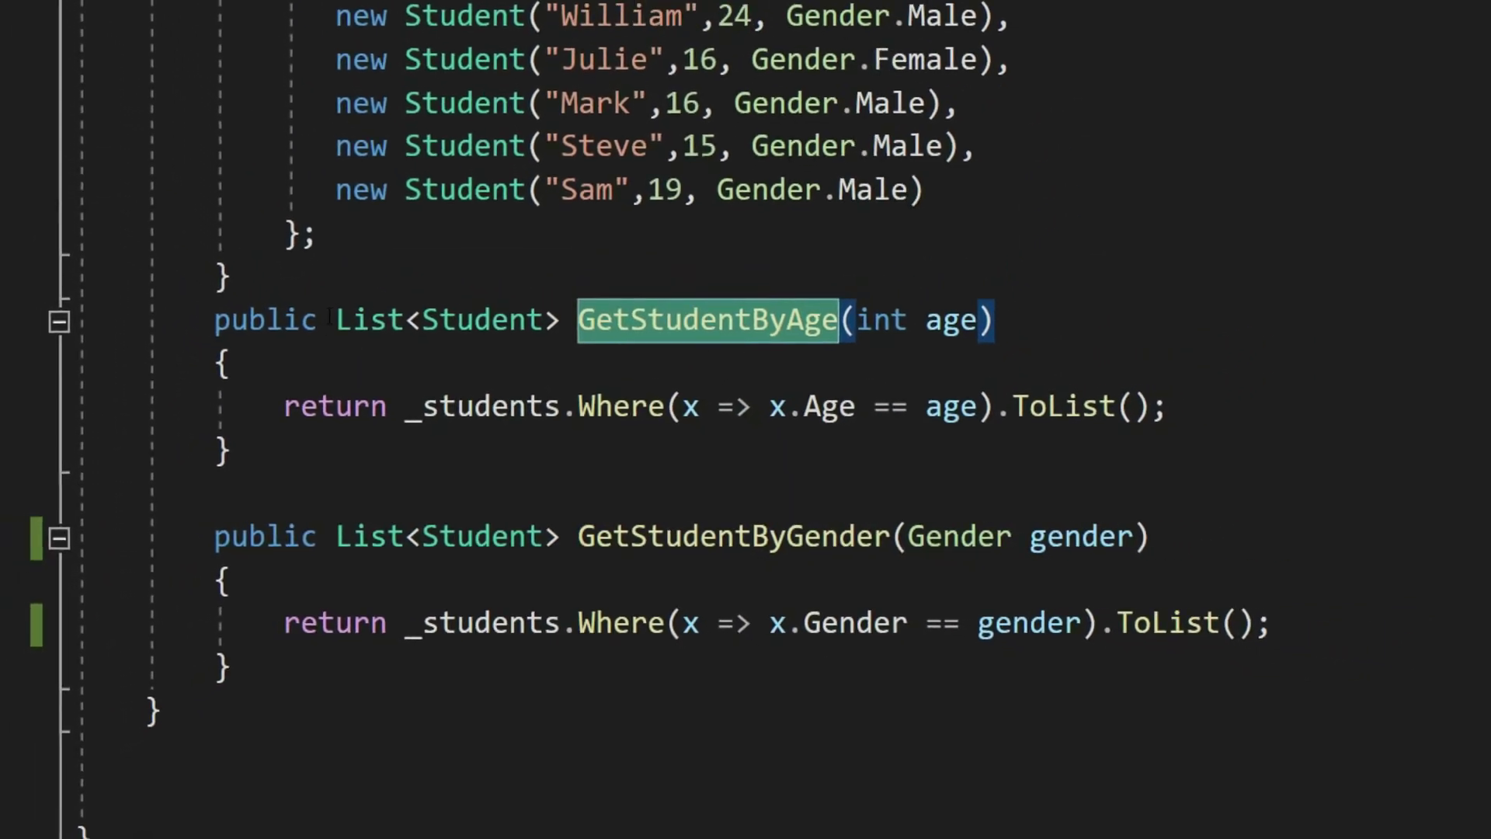
left_click(52, 63)
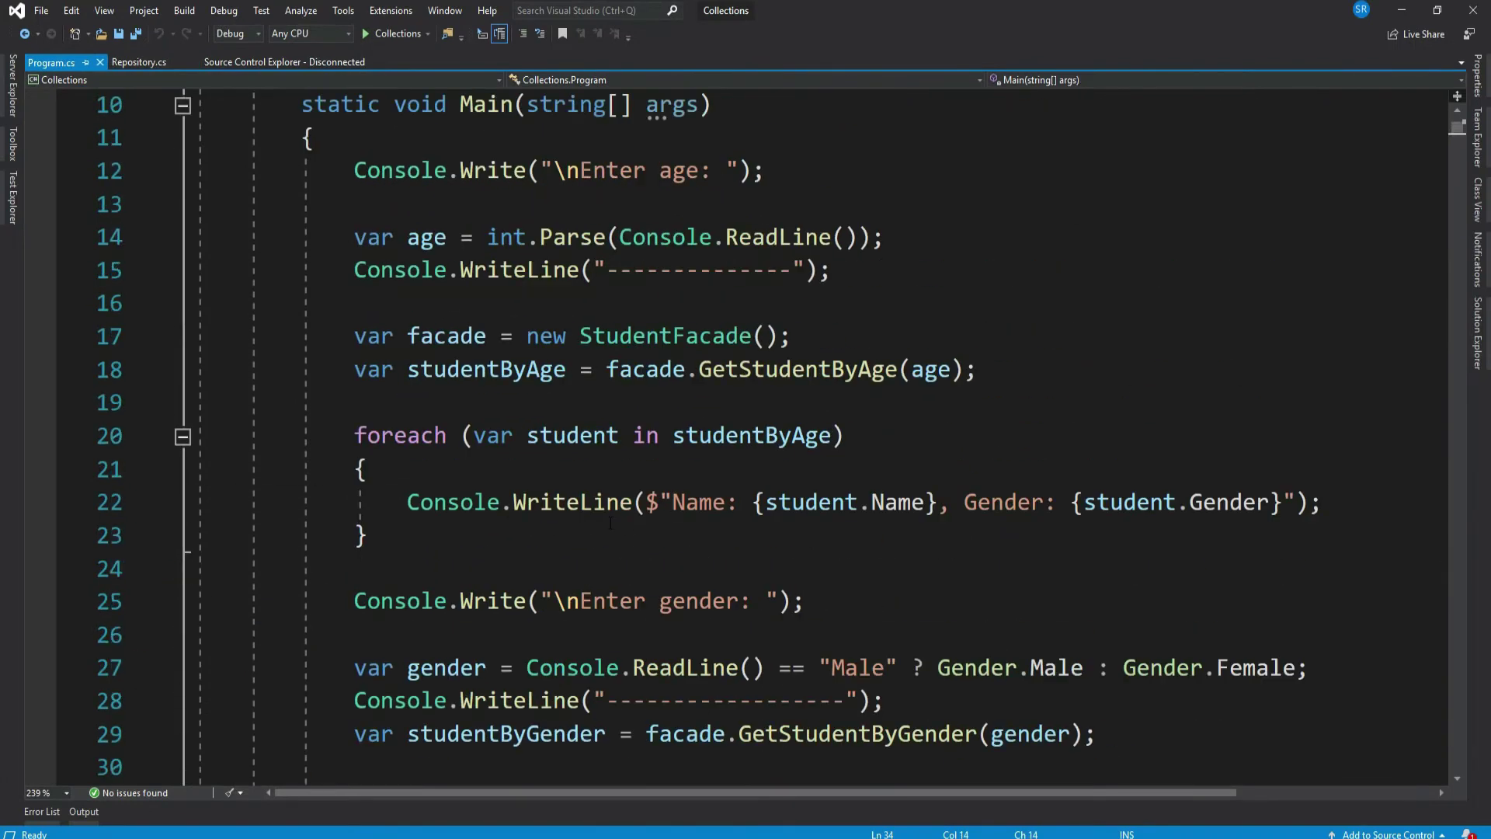
left_click_drag(138, 435, 137, 535)
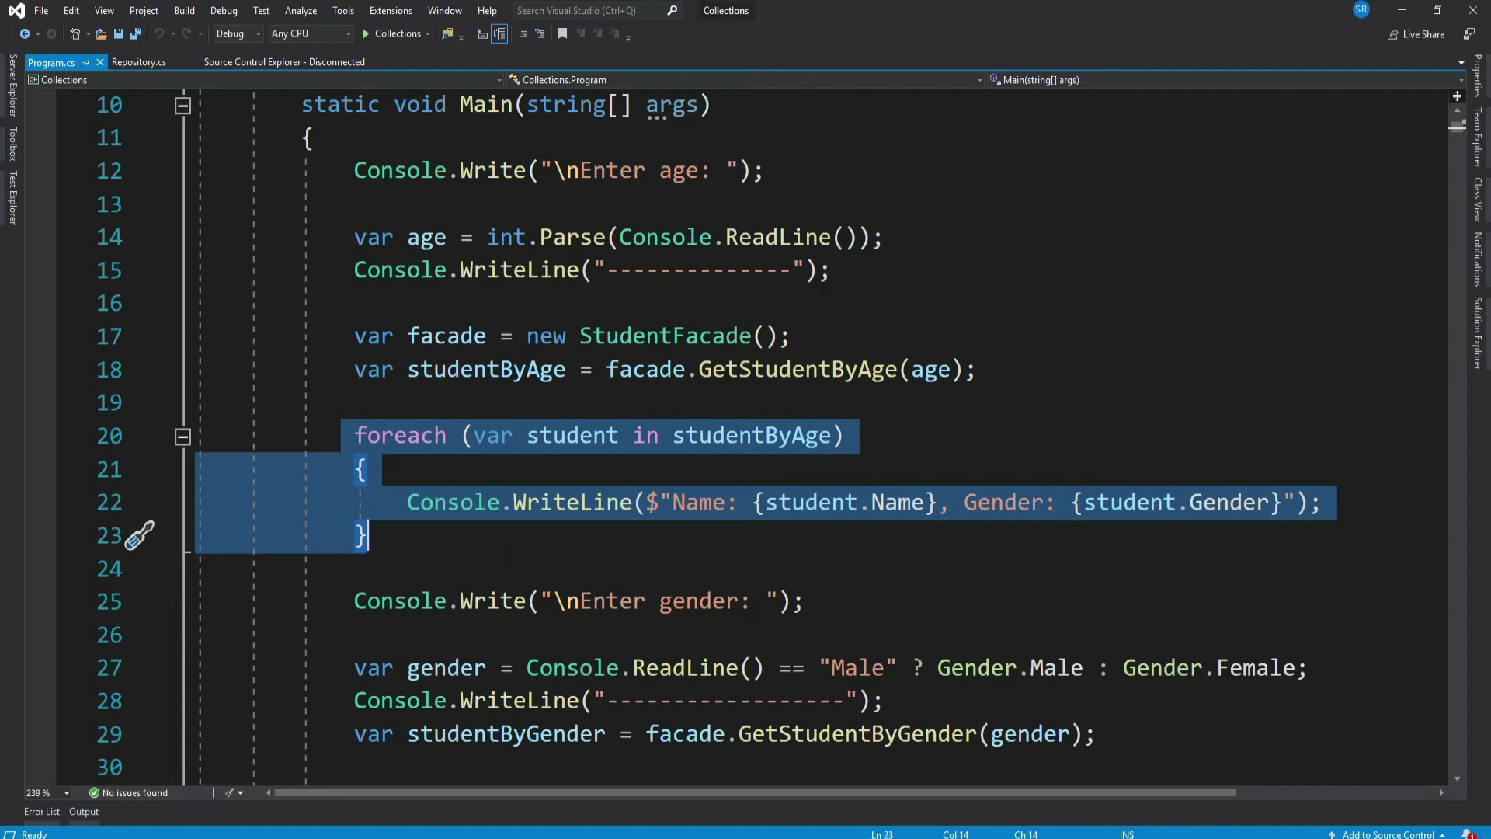
Change GetStudentByAge to IEnumerable<Student> in IRepository, Repository and StudentFacade, deleting the age query's .ToList().
left_click(139, 62)
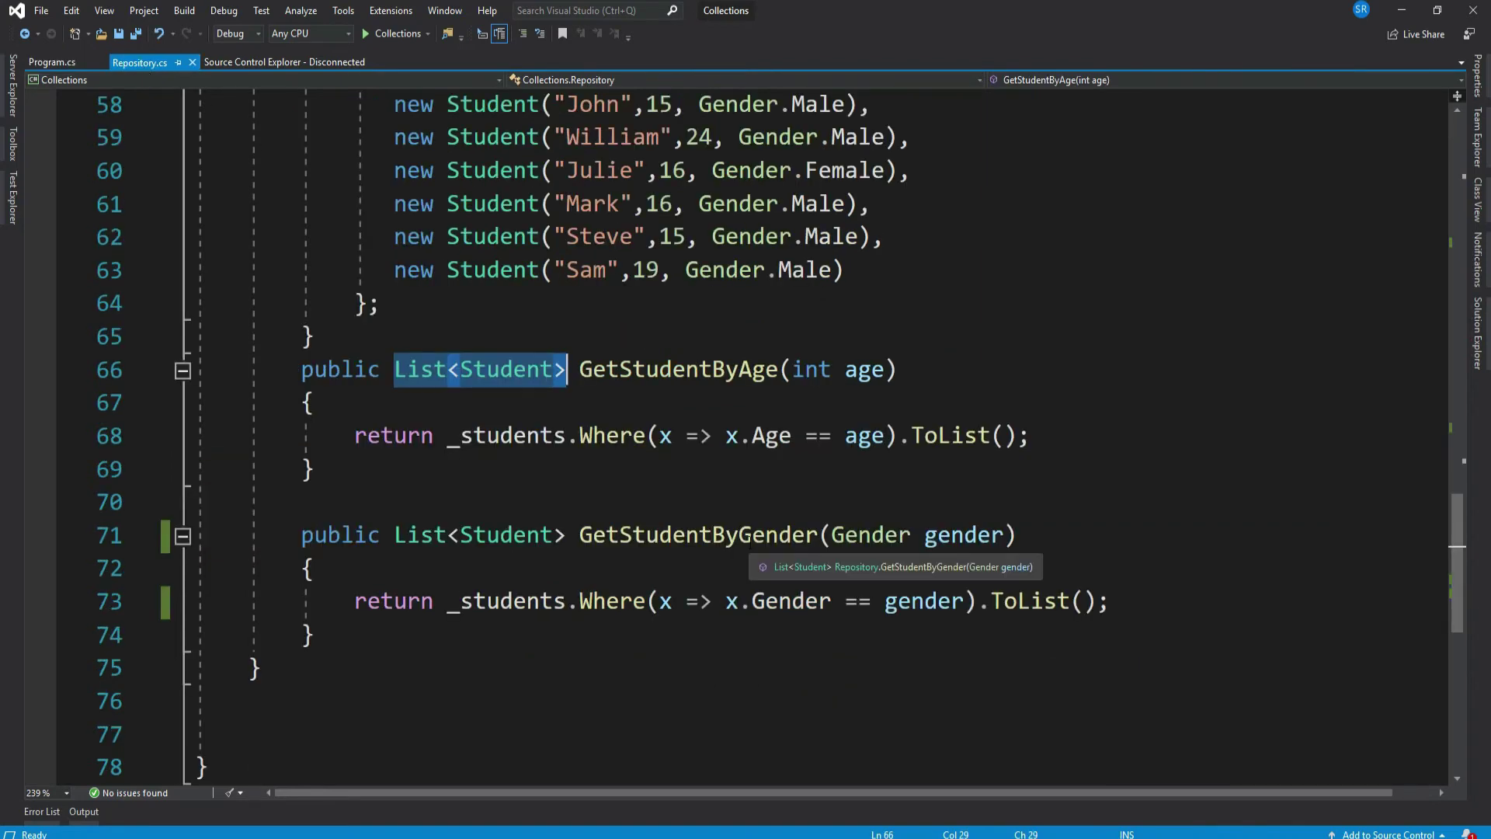
scroll(746, 466, "up", 6)
double_click(324, 331)
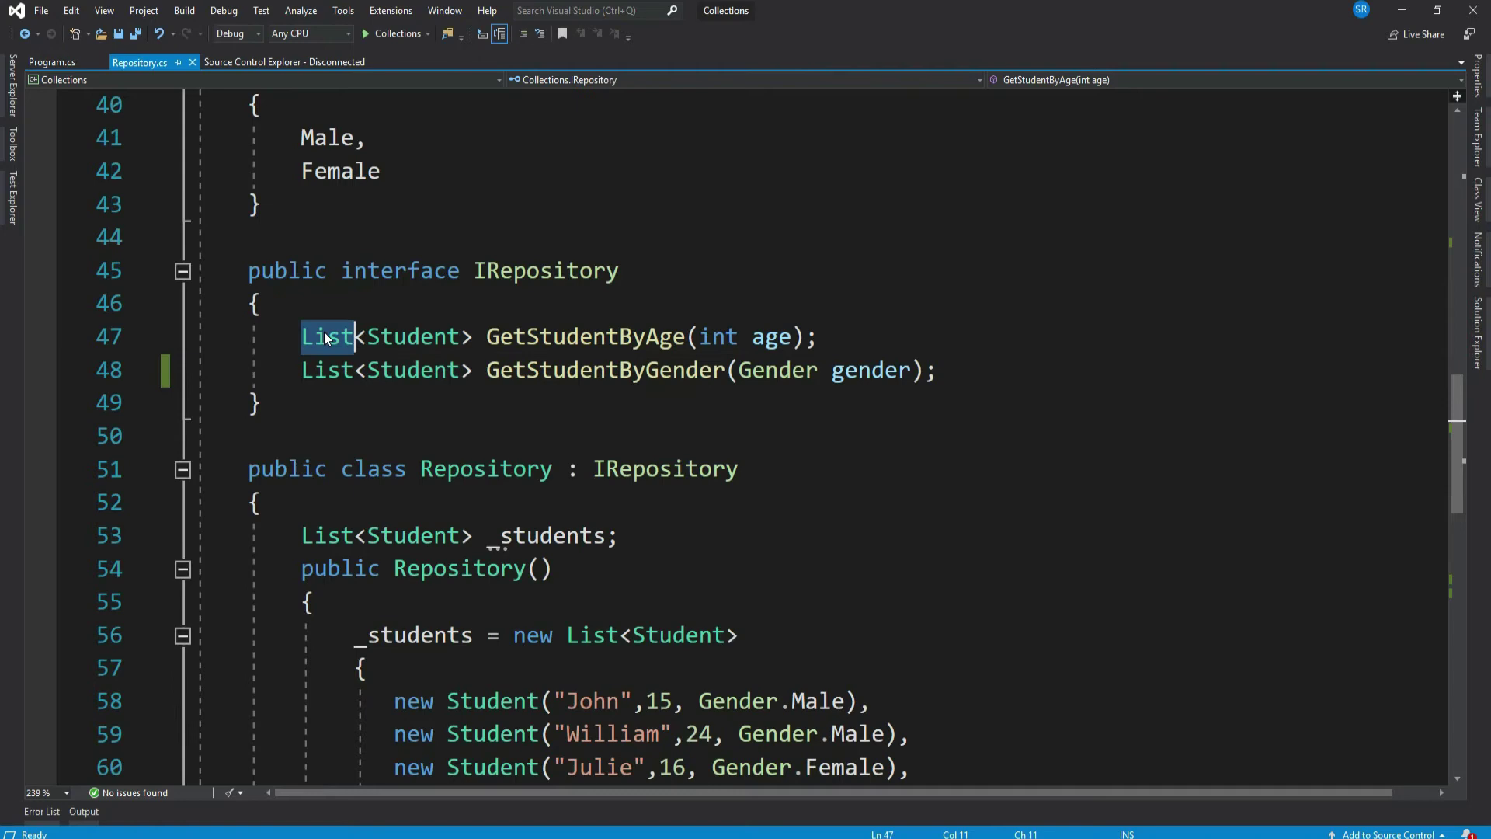
type("IEnu")
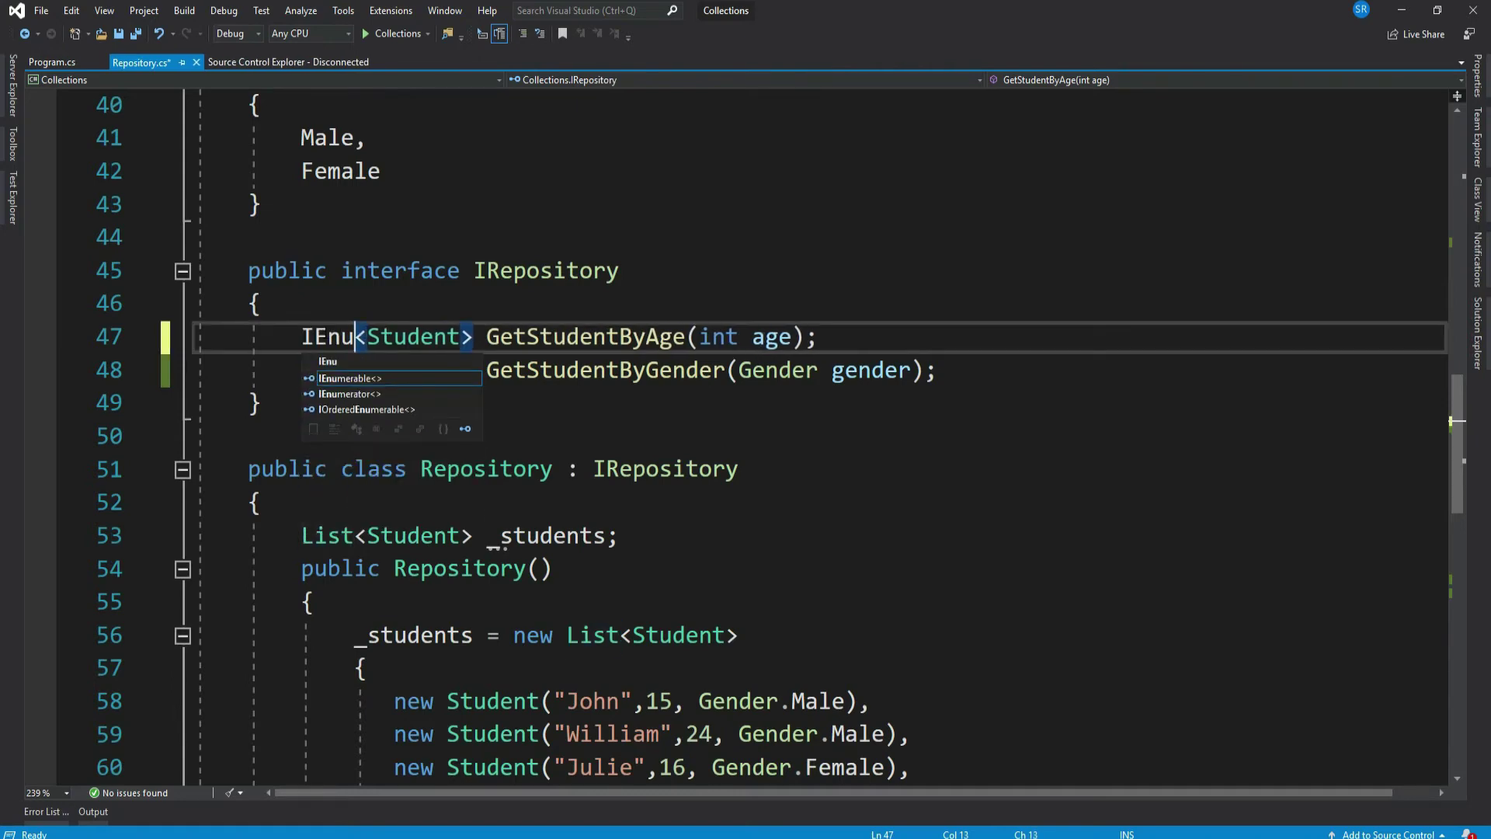
key("Tab")
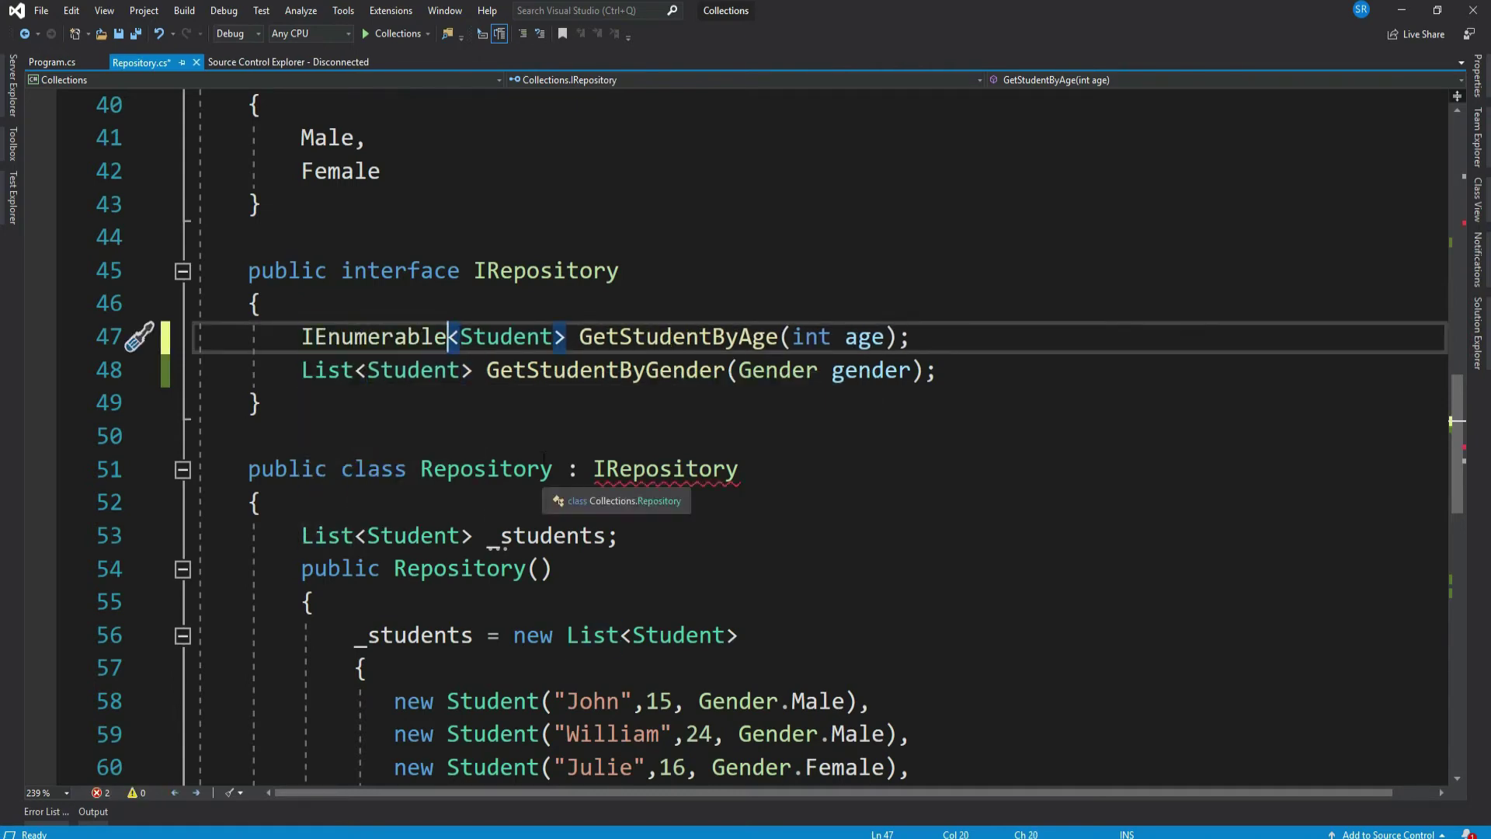
scroll(588, 496, "down", 3)
scroll(588, 495, "down", 3)
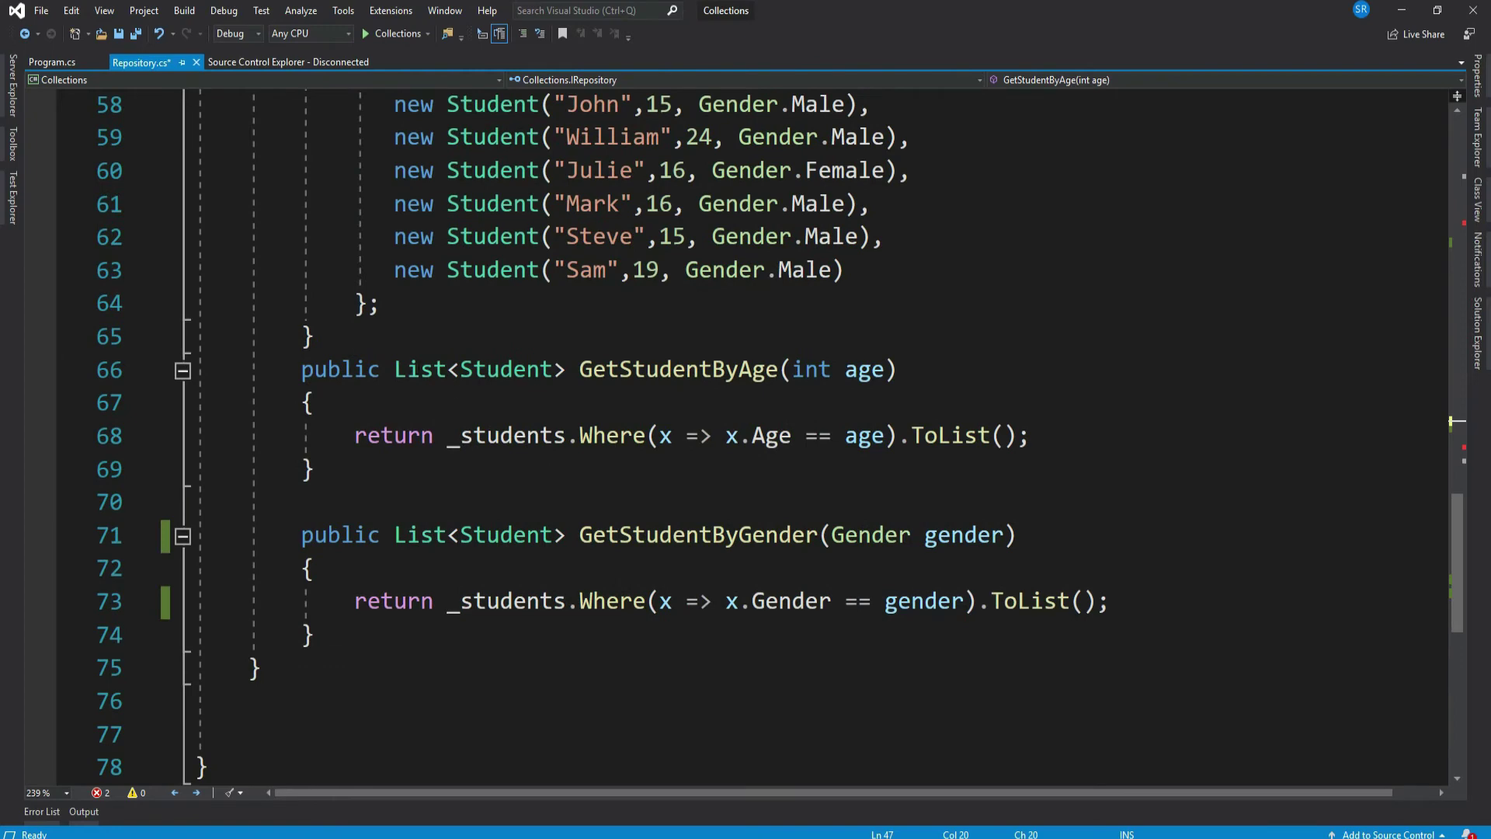
double_click(417, 368)
type("IEnu")
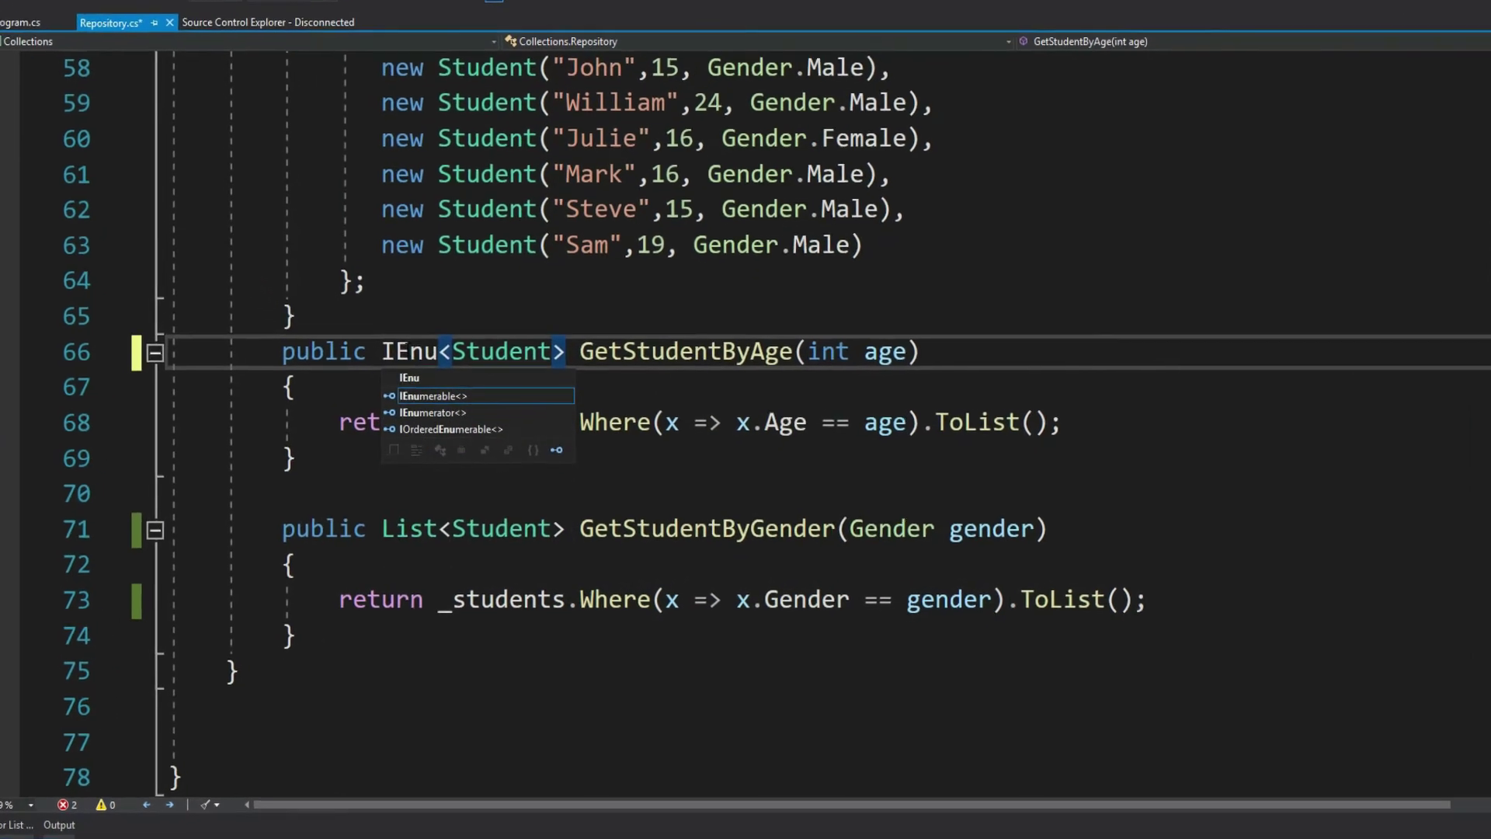
key("Tab")
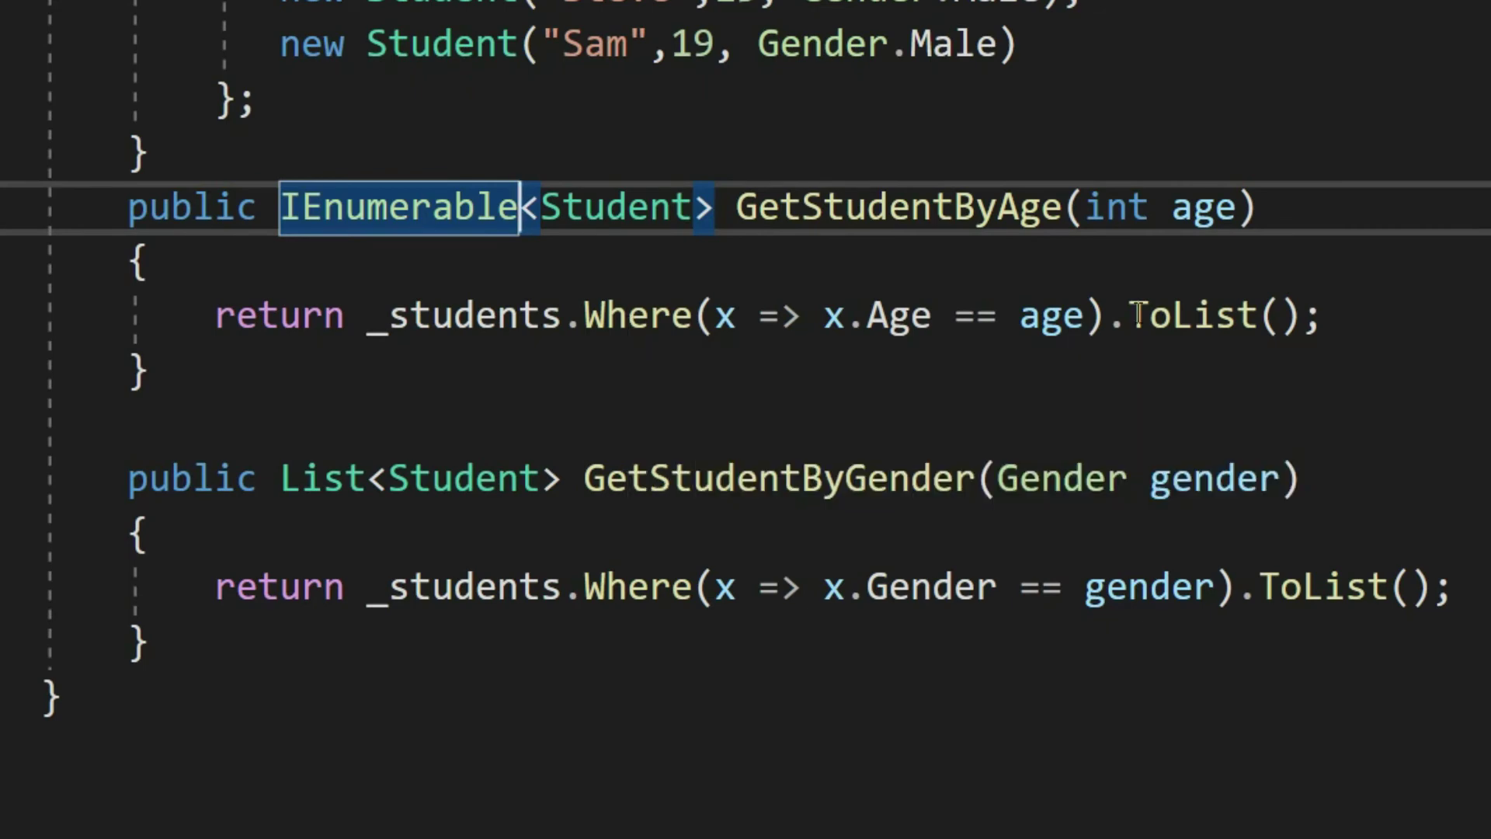
left_click_drag(1113, 316, 1303, 317)
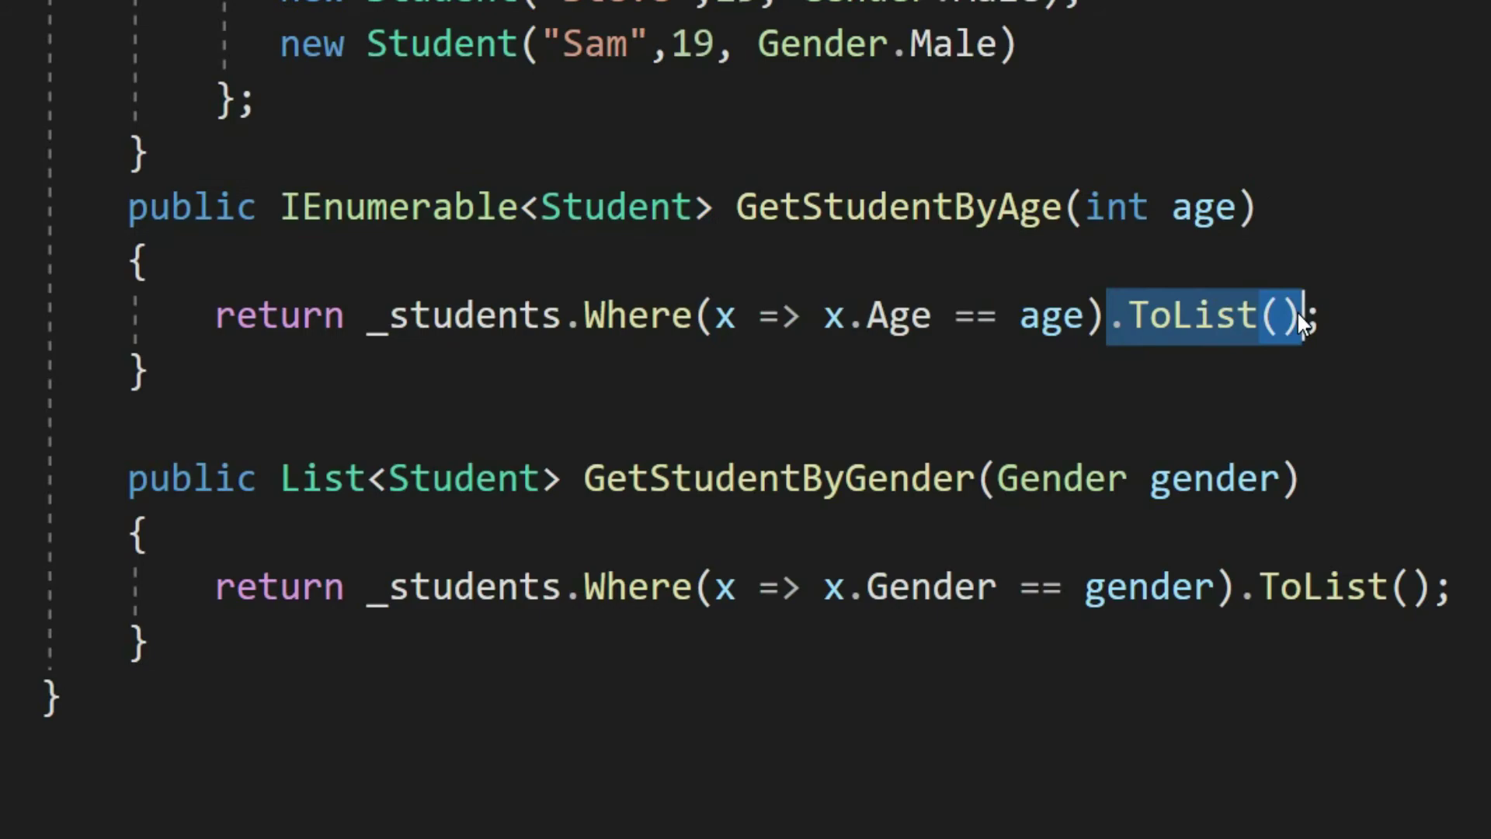
key("Delete")
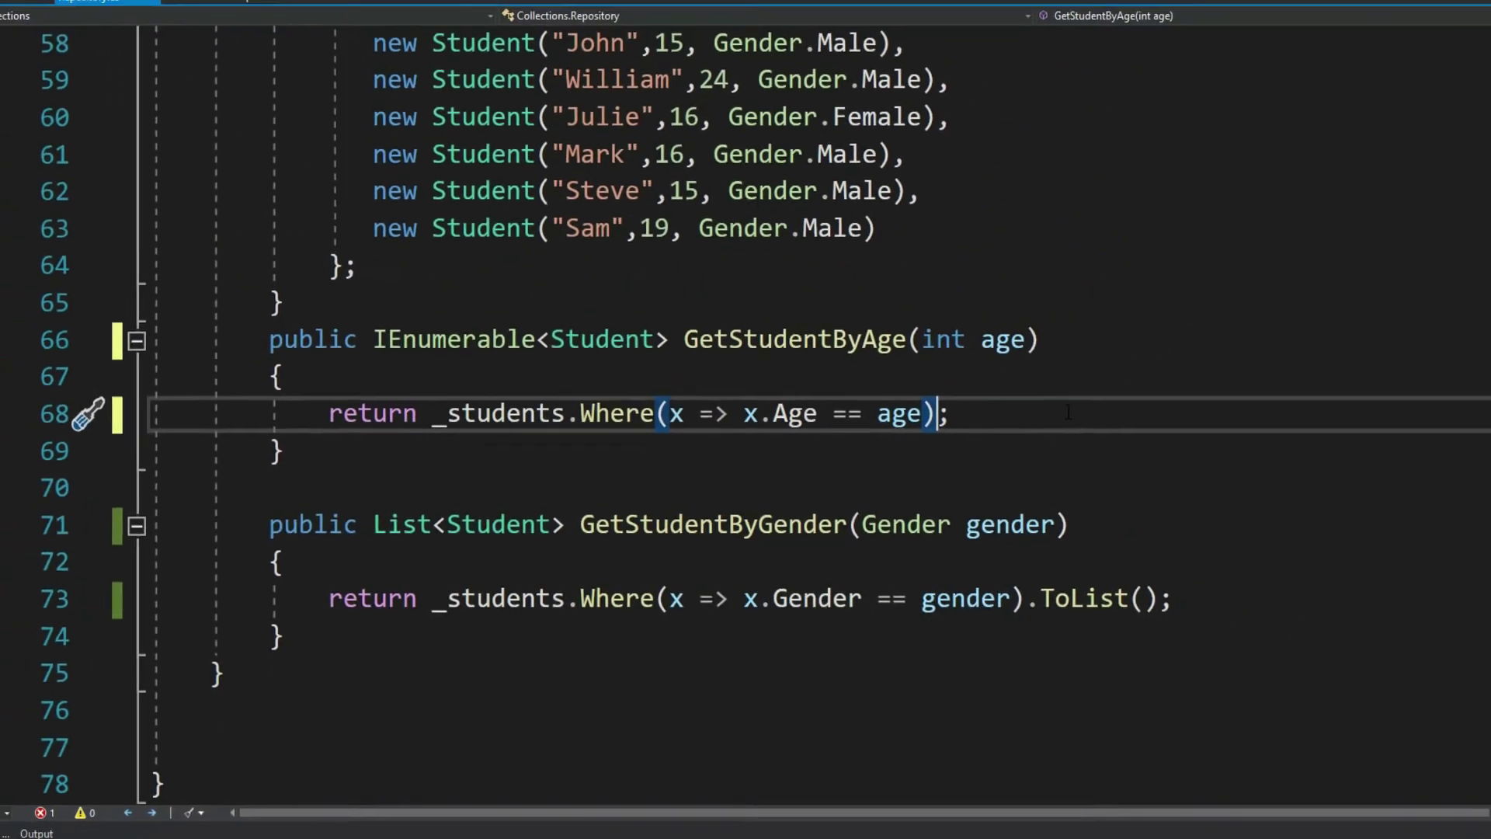
scroll(1016, 434, "up", 10)
scroll(1017, 434, "up", 5)
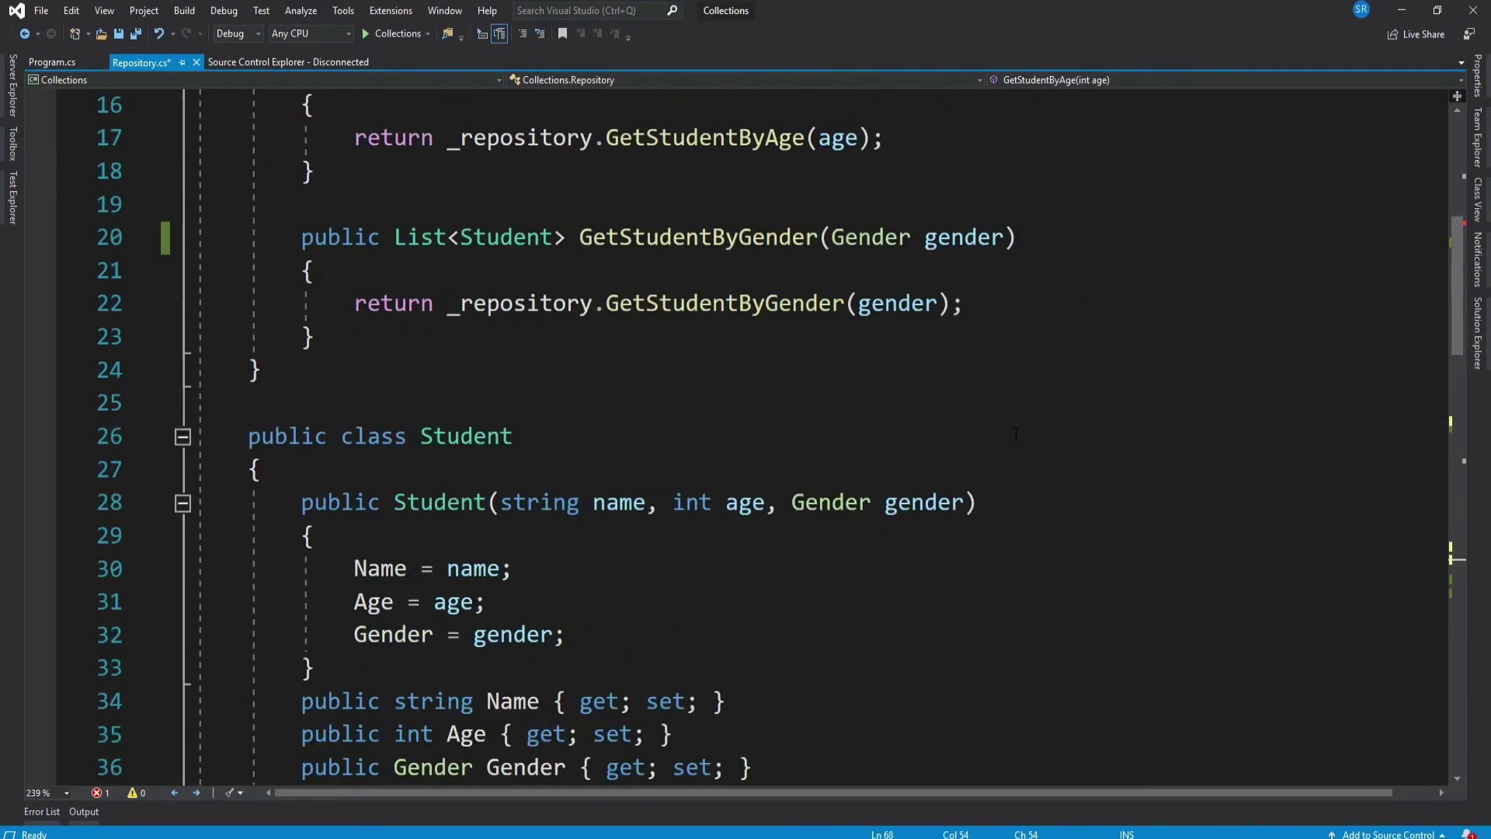
scroll(1017, 434, "up", 5)
scroll(1016, 433, "down", 1)
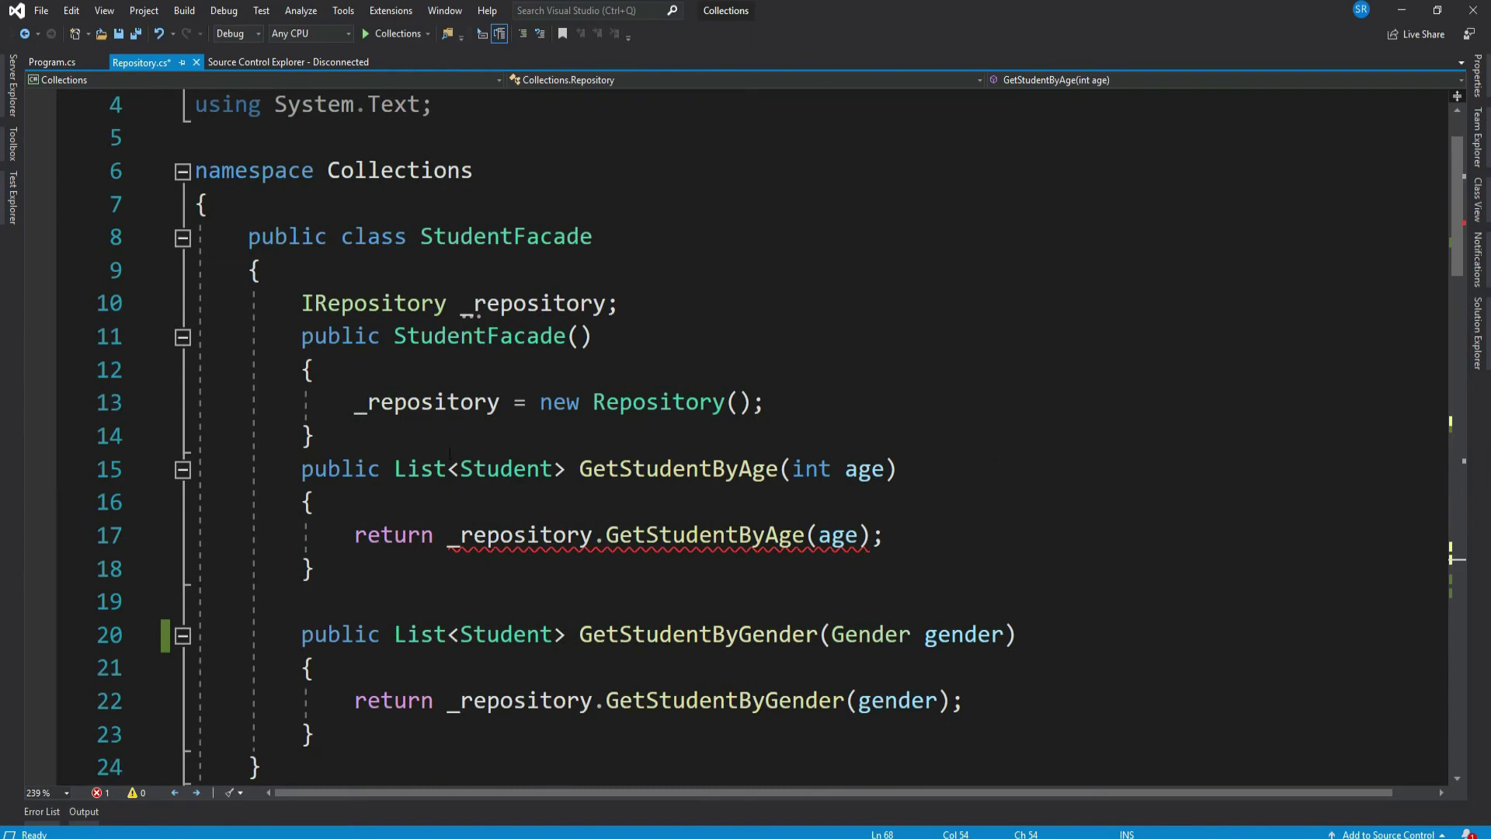
double_click(419, 469)
type("IE")
key("Tab")
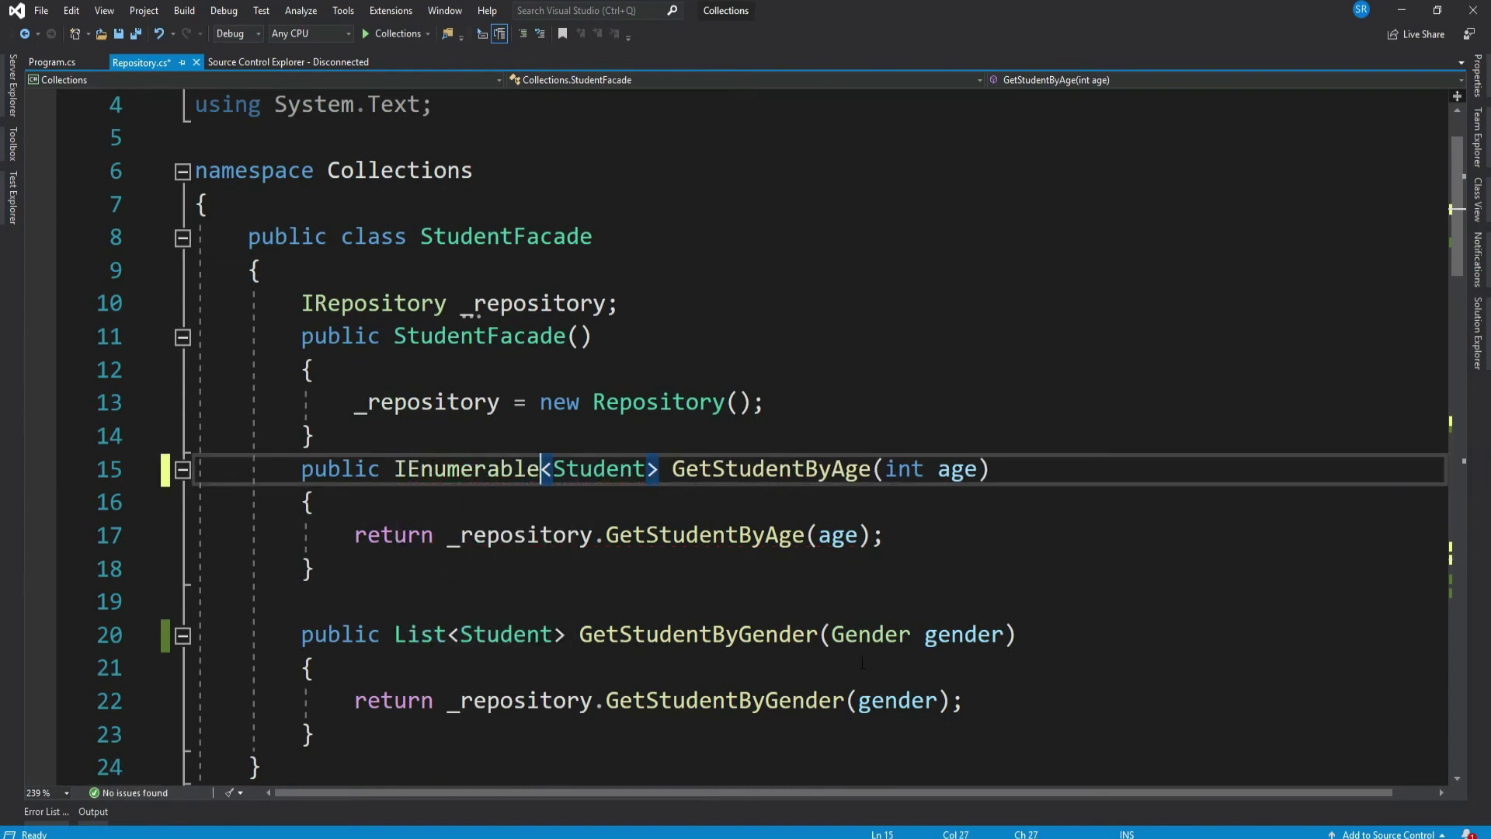
Save the repository changes and build the project from Program.cs.
key("ctrl+s")
left_click(53, 62)
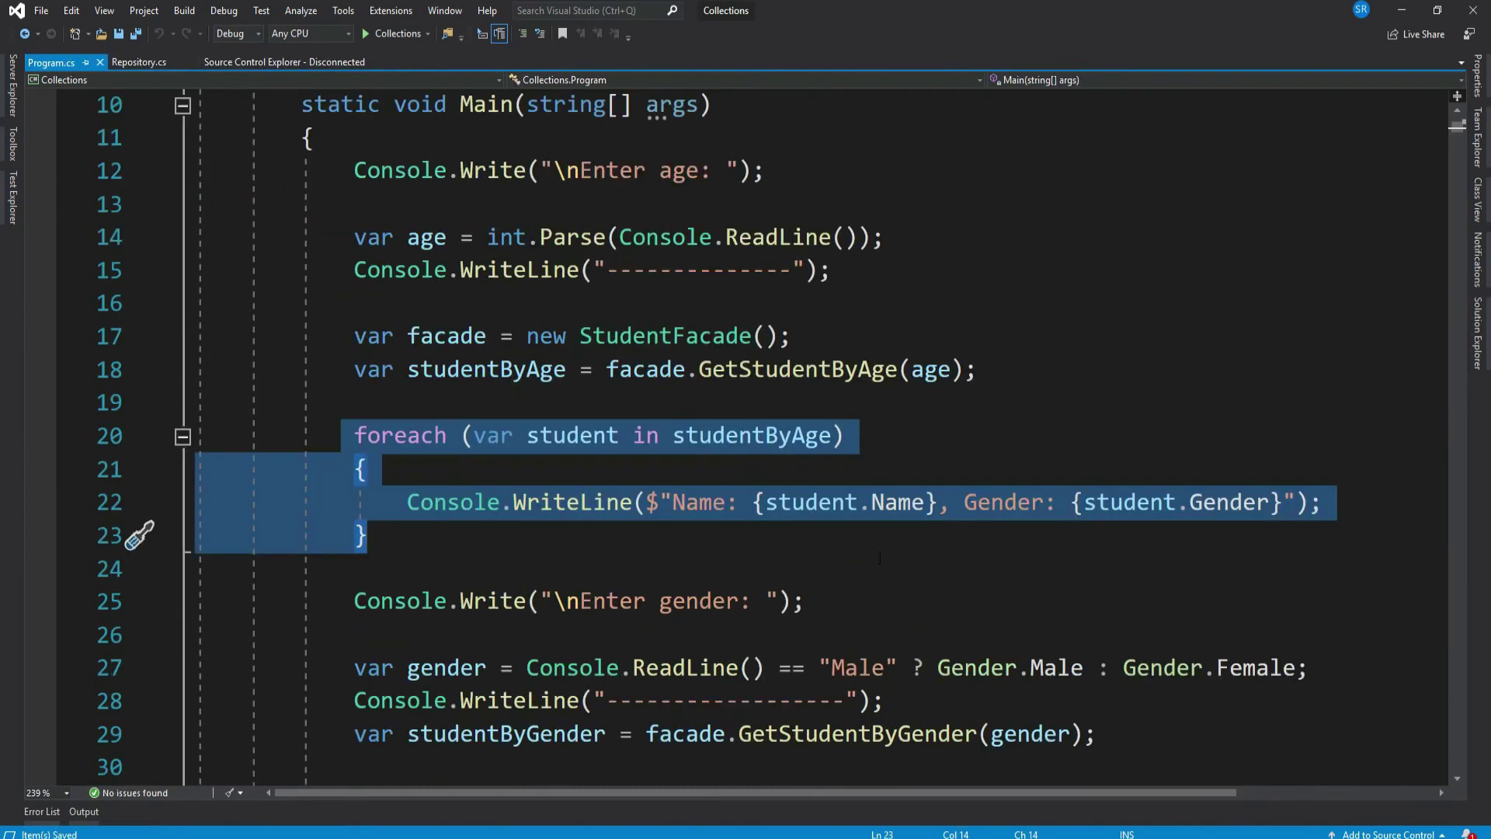
left_click(880, 557)
scroll(880, 557, "down", 1)
key("ctrl+F5")
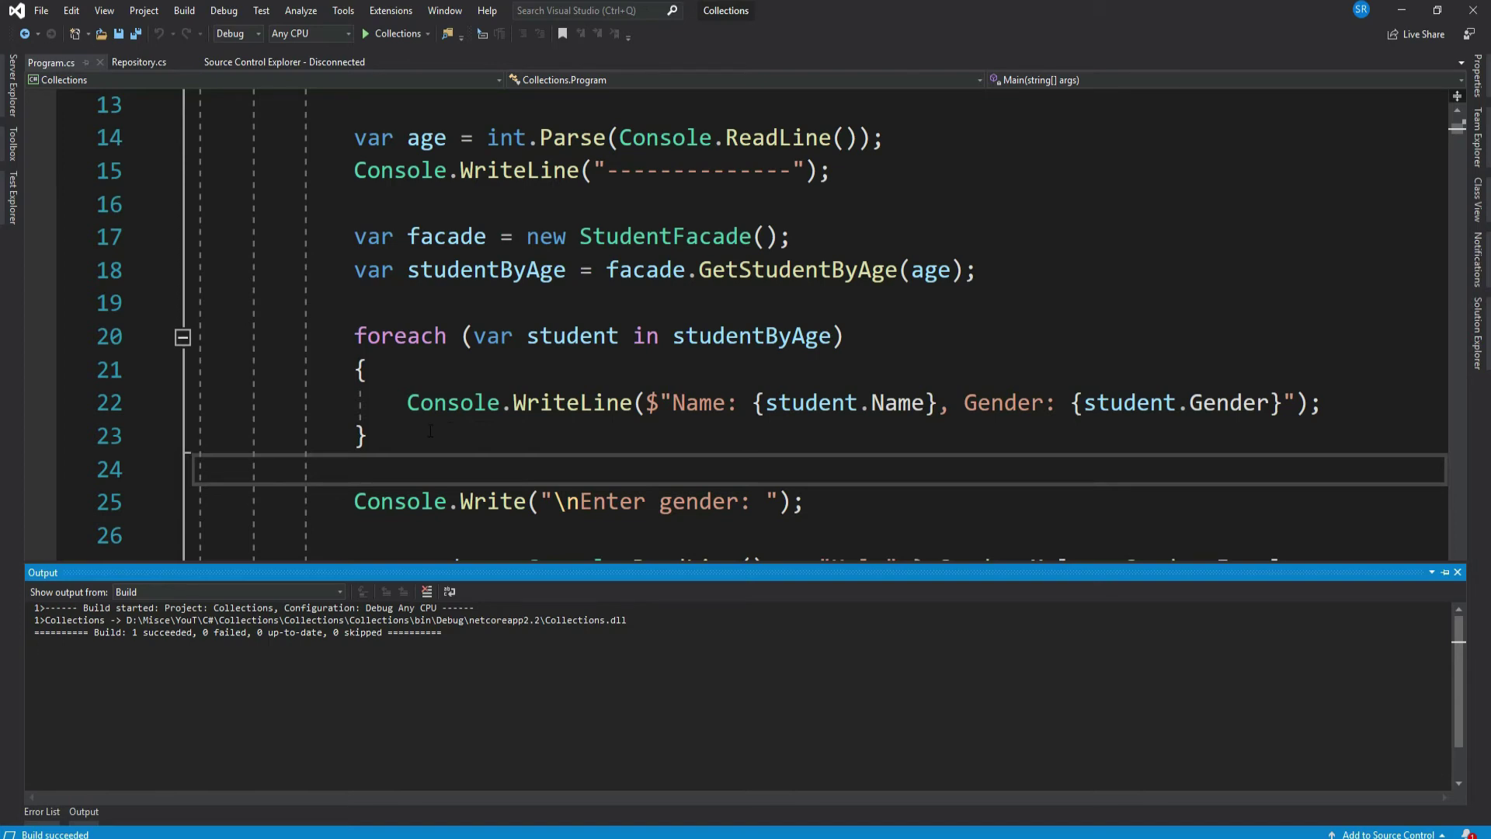
left_click(429, 435)
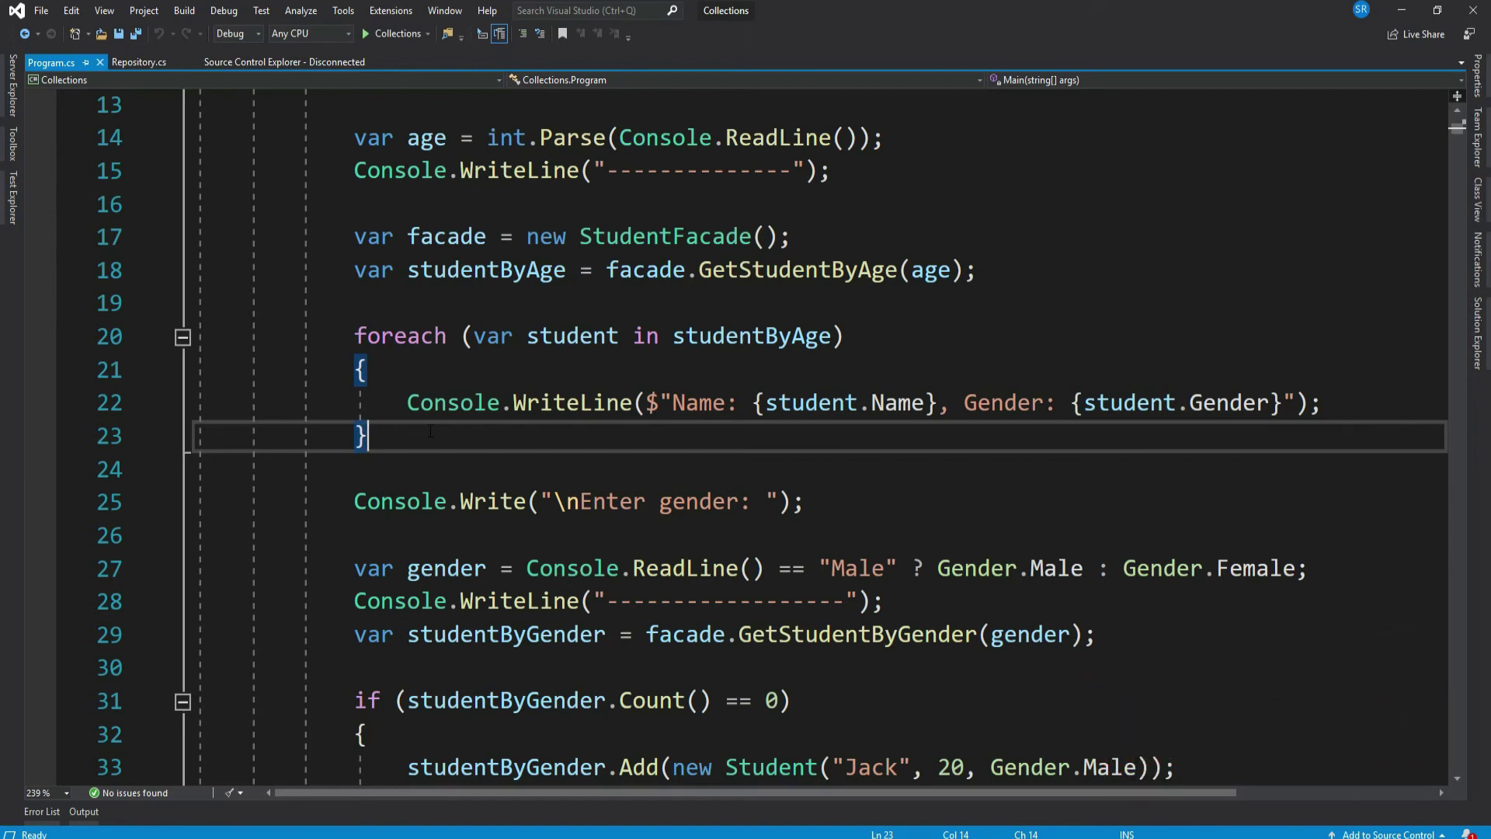
Run the program with age 16 and gender Male, then close the console.
key("ctrl+F5")
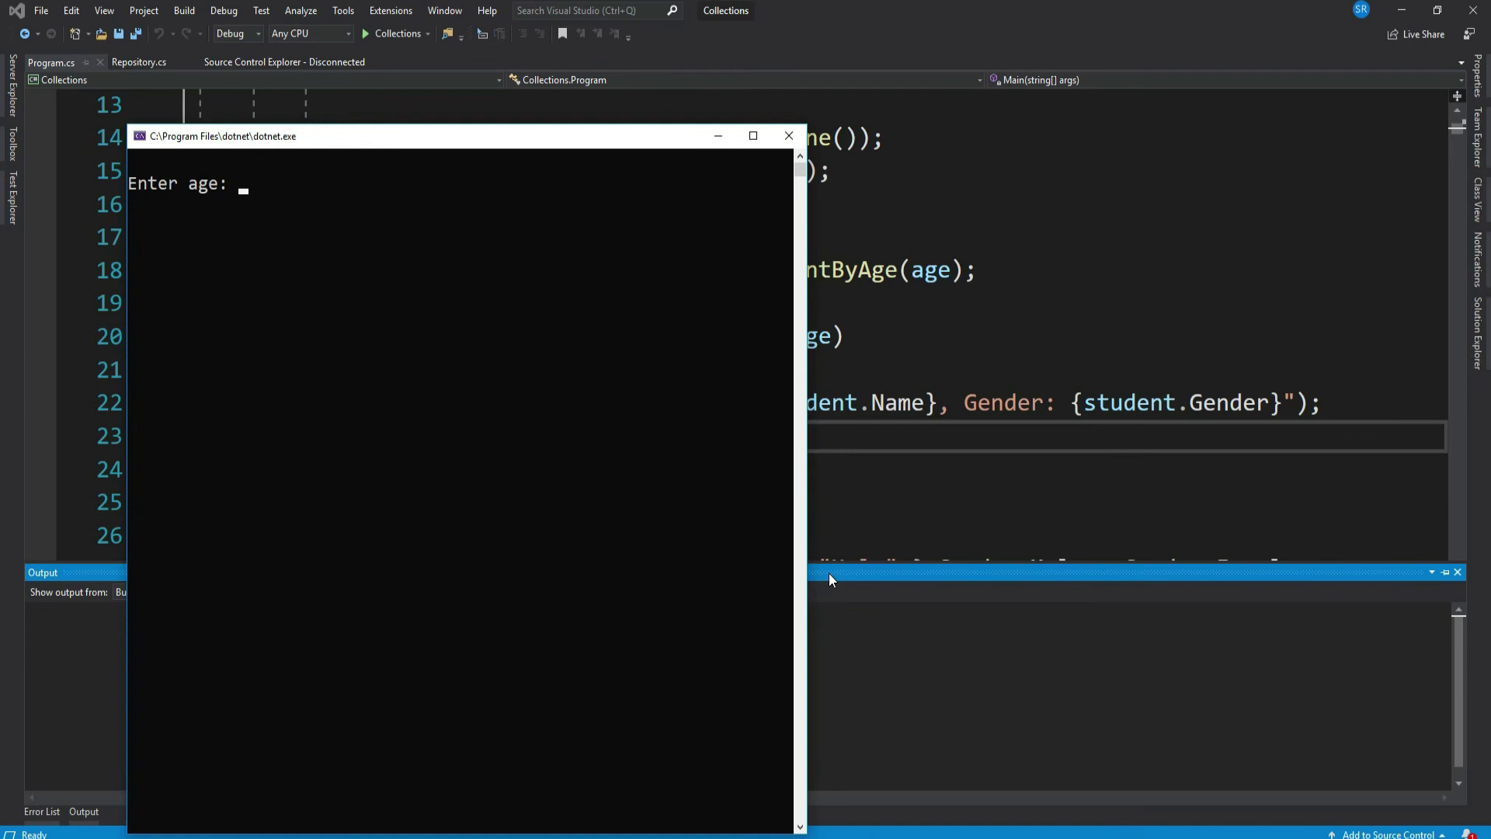
type("16")
key("Return")
type("Ma")
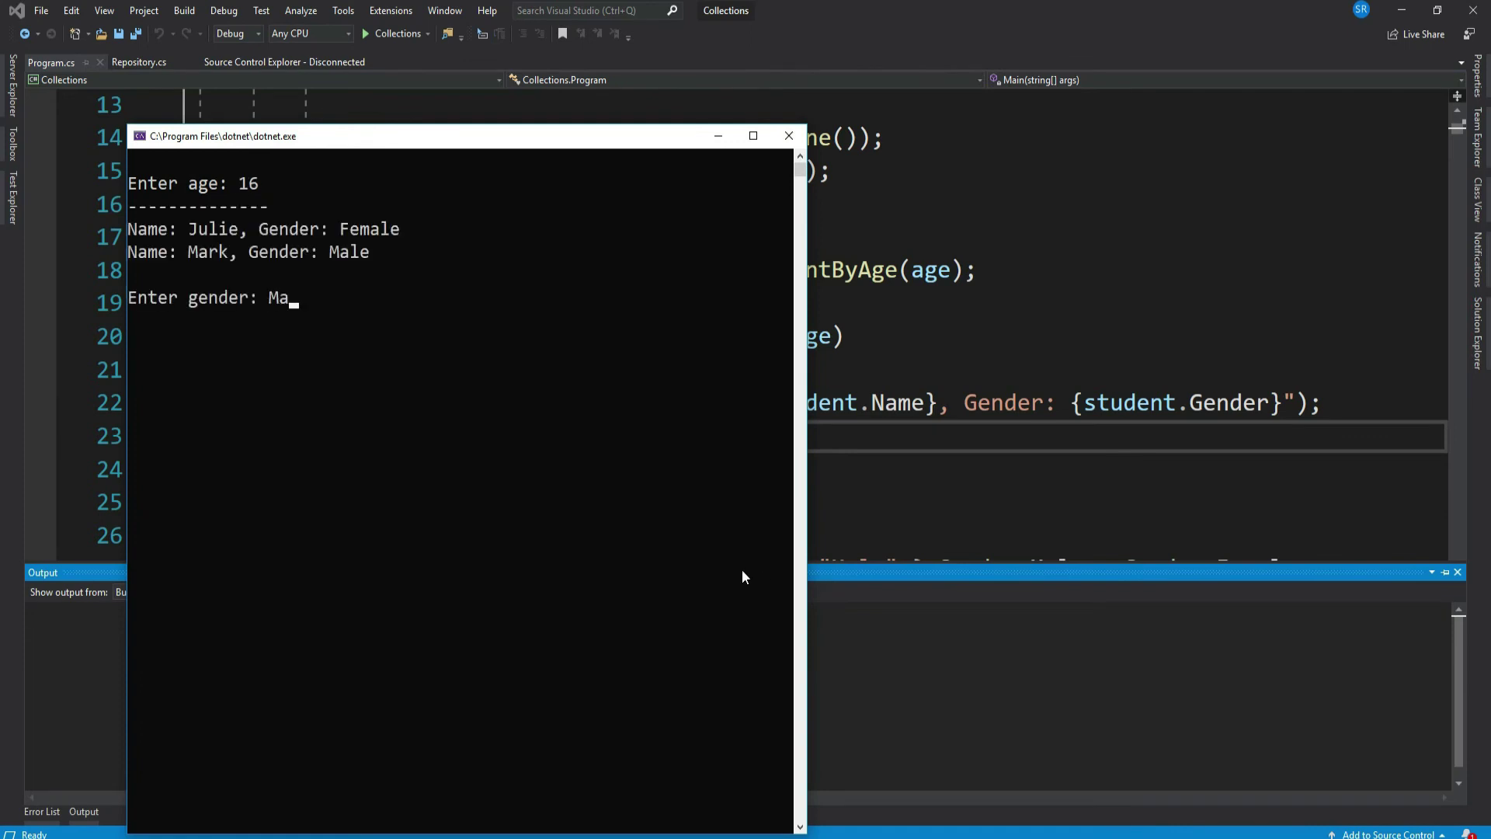
type("le")
key("Return")
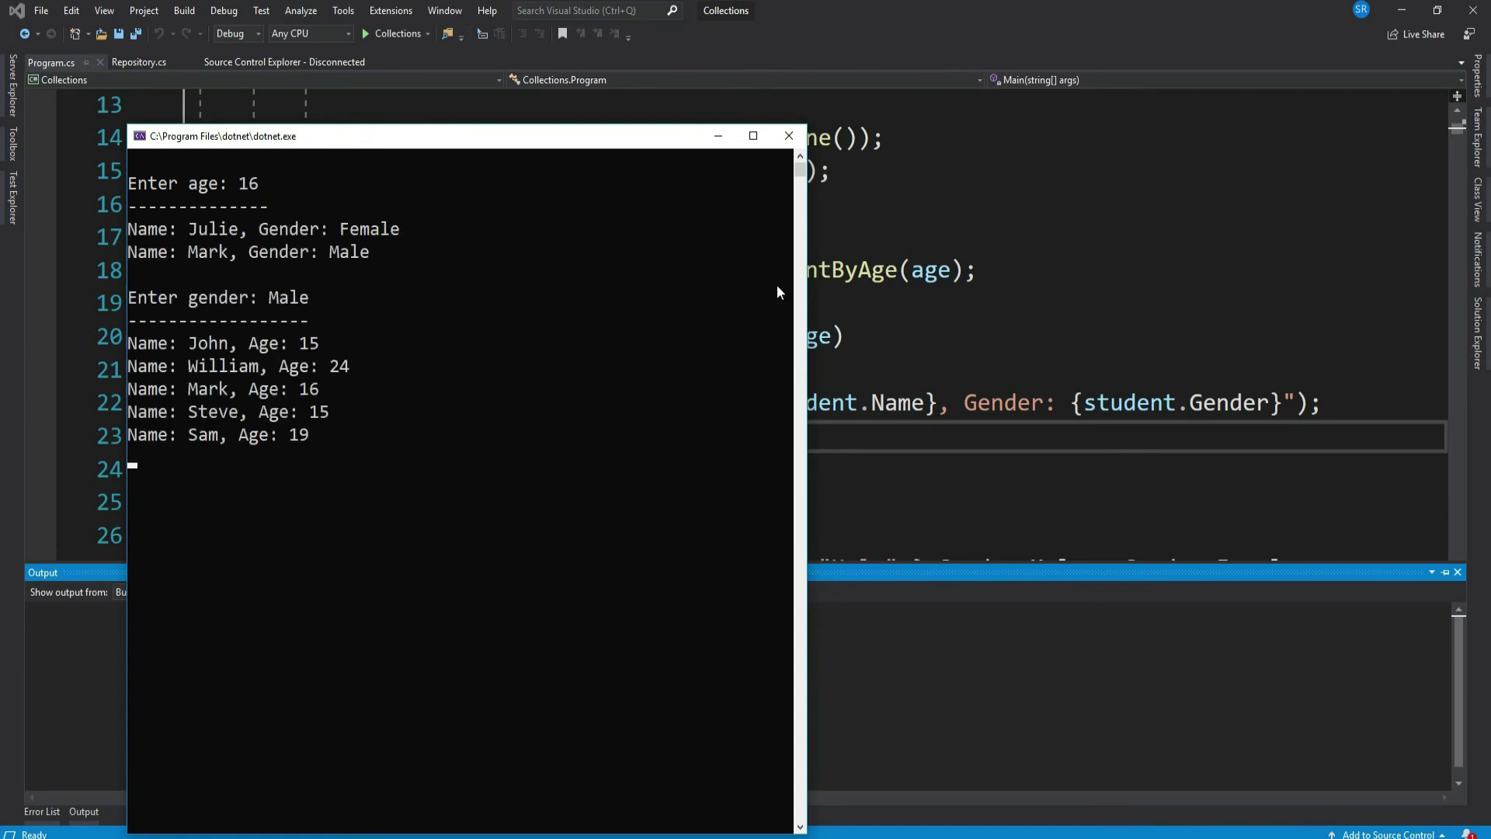
left_click(791, 136)
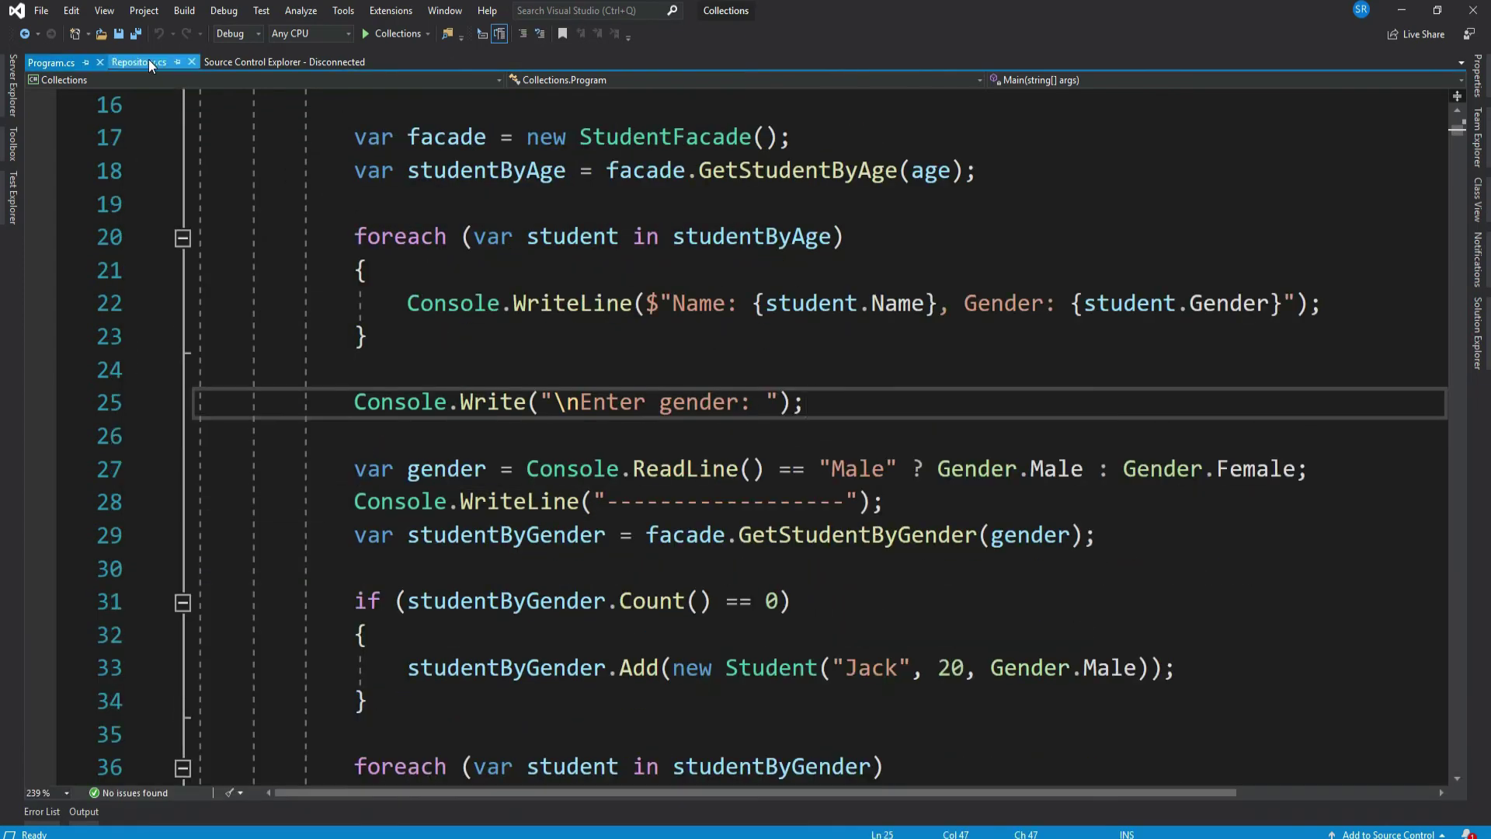
Change GetStudentByGender to IEnumerable<Student> on lines 48, 71 and 20, deleting .ToList() from line 73.
left_click(147, 59)
scroll(747, 444, "down", 8)
scroll(746, 443, "down", 4)
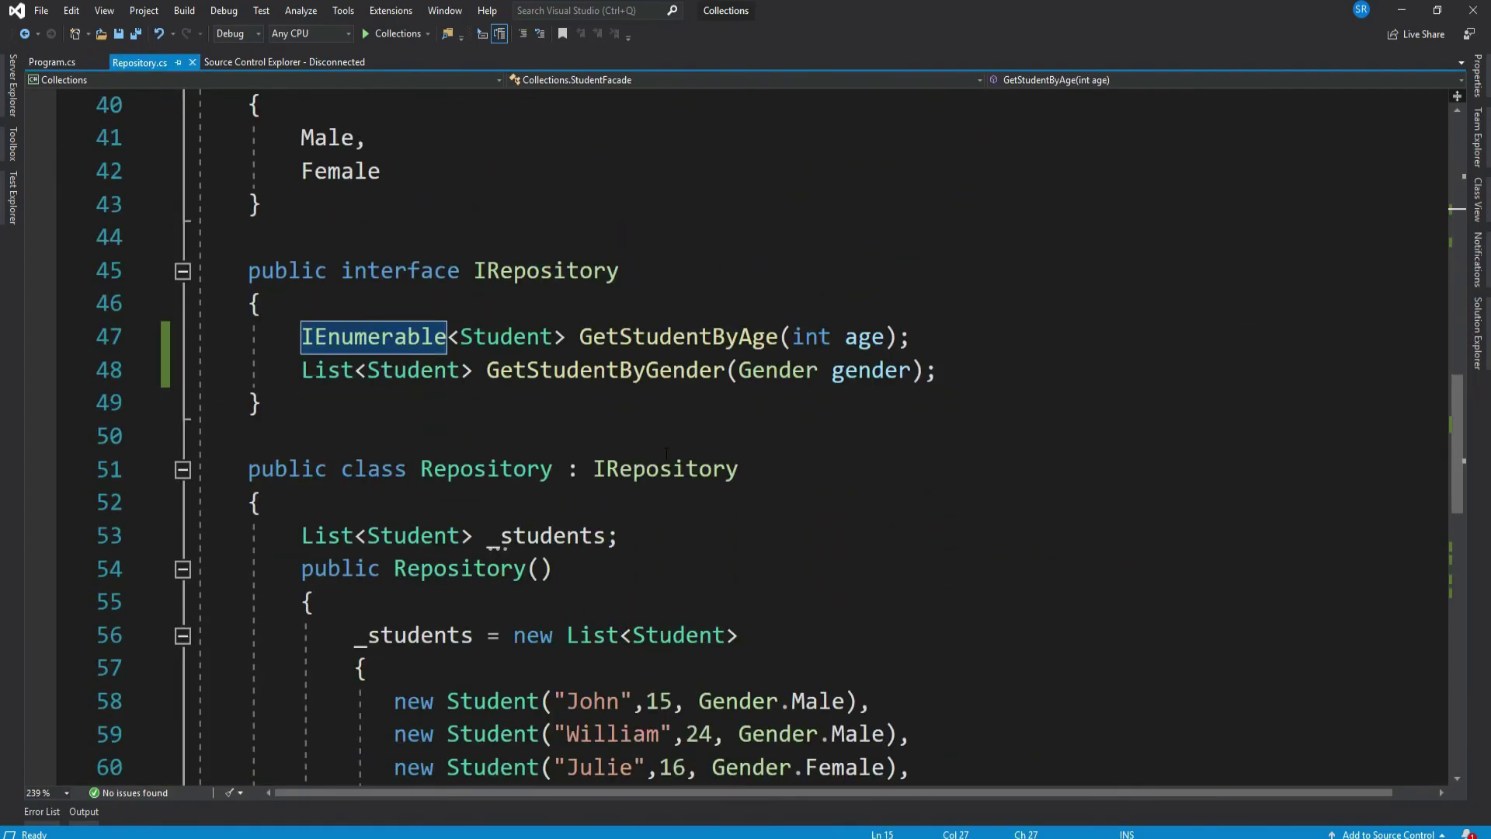
double_click(606, 369)
left_click(330, 370)
double_click(330, 369)
type("IEnu")
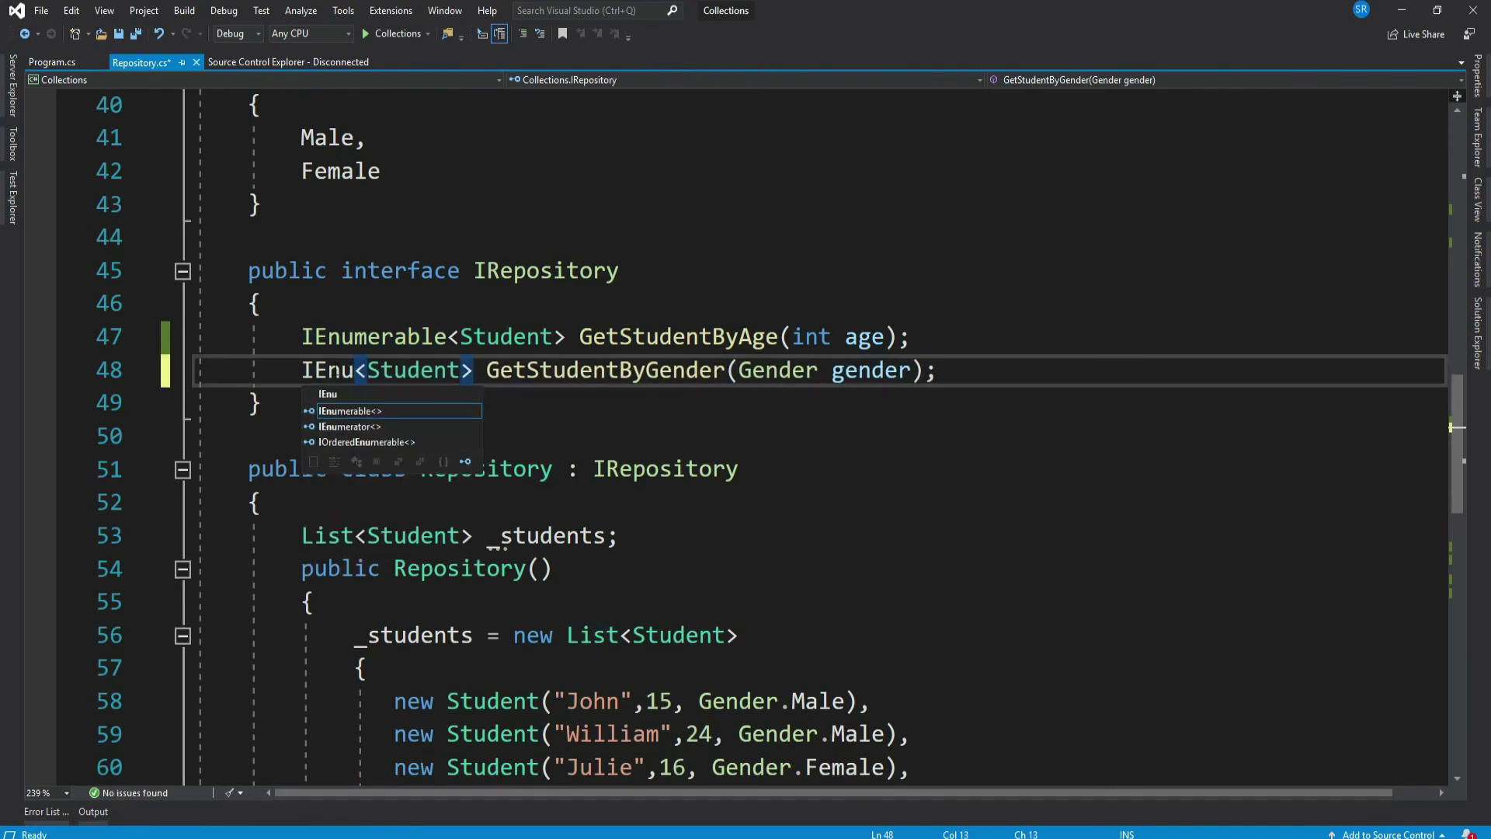
type("merable")
scroll(746, 442, "down", 6)
scroll(746, 443, "down", 2)
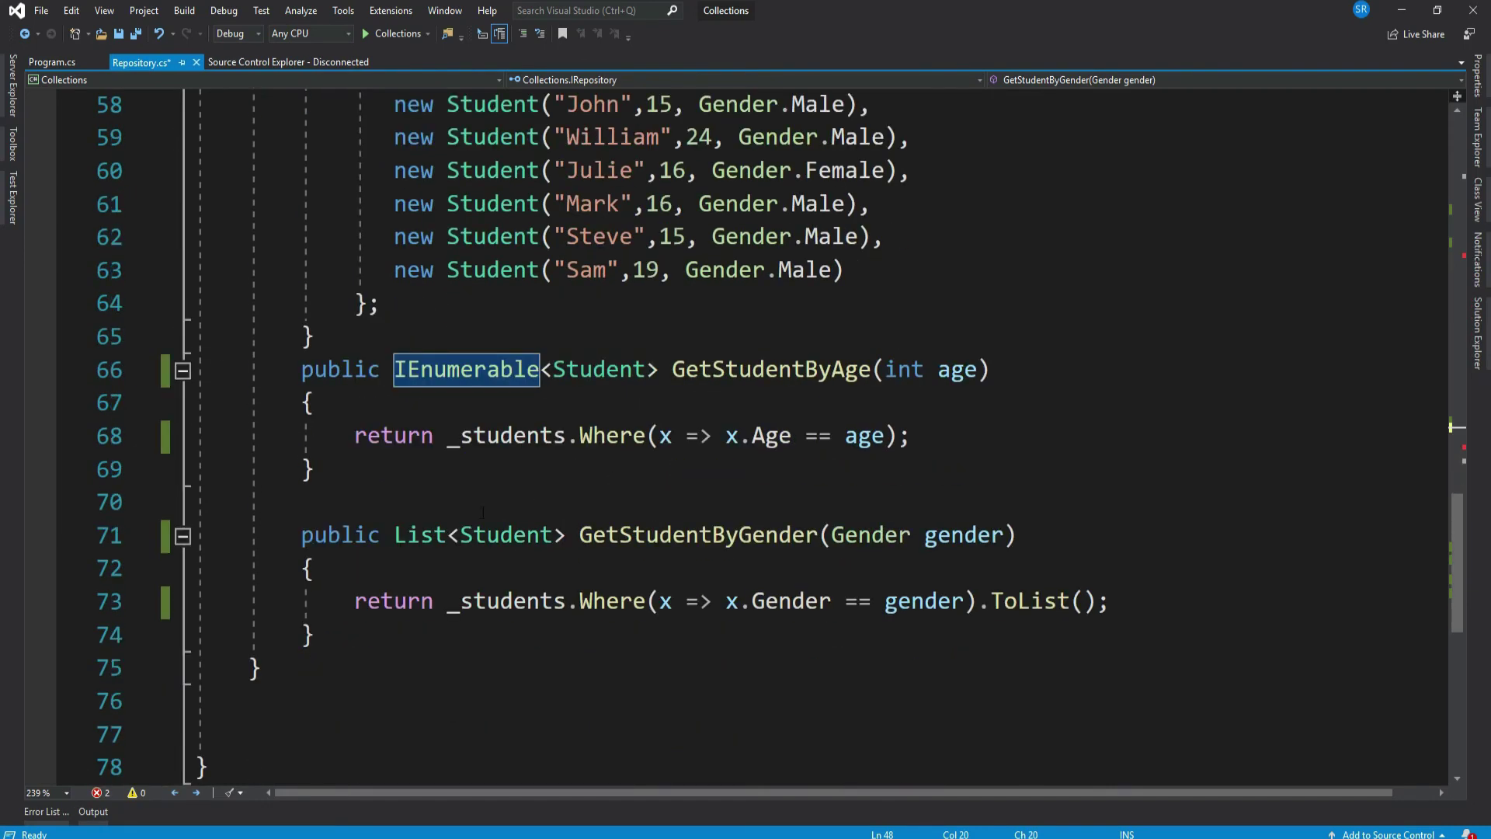
double_click(408, 535)
type("IEnumerable")
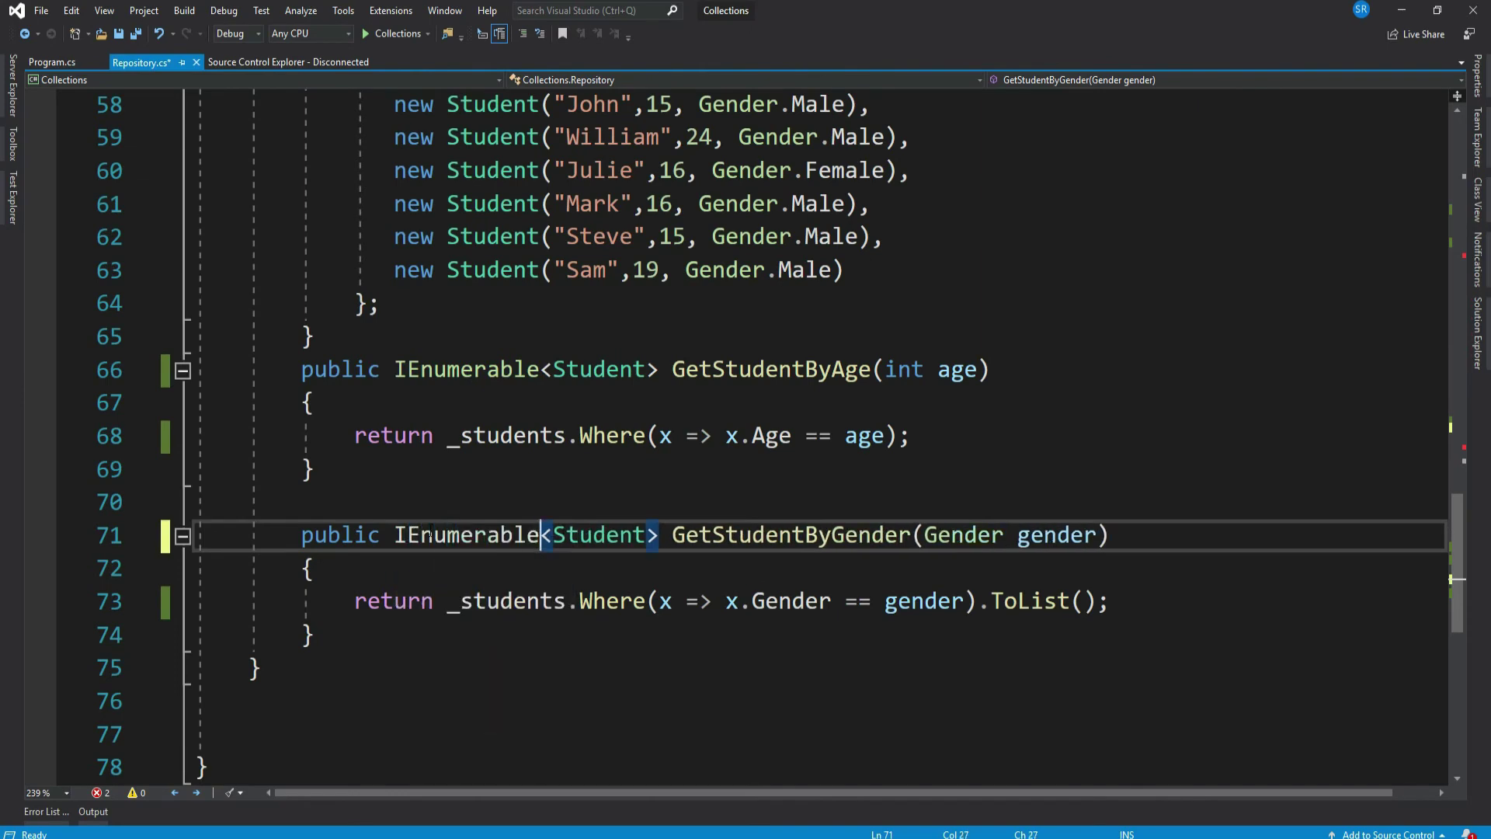
left_click_drag(979, 601, 1095, 602)
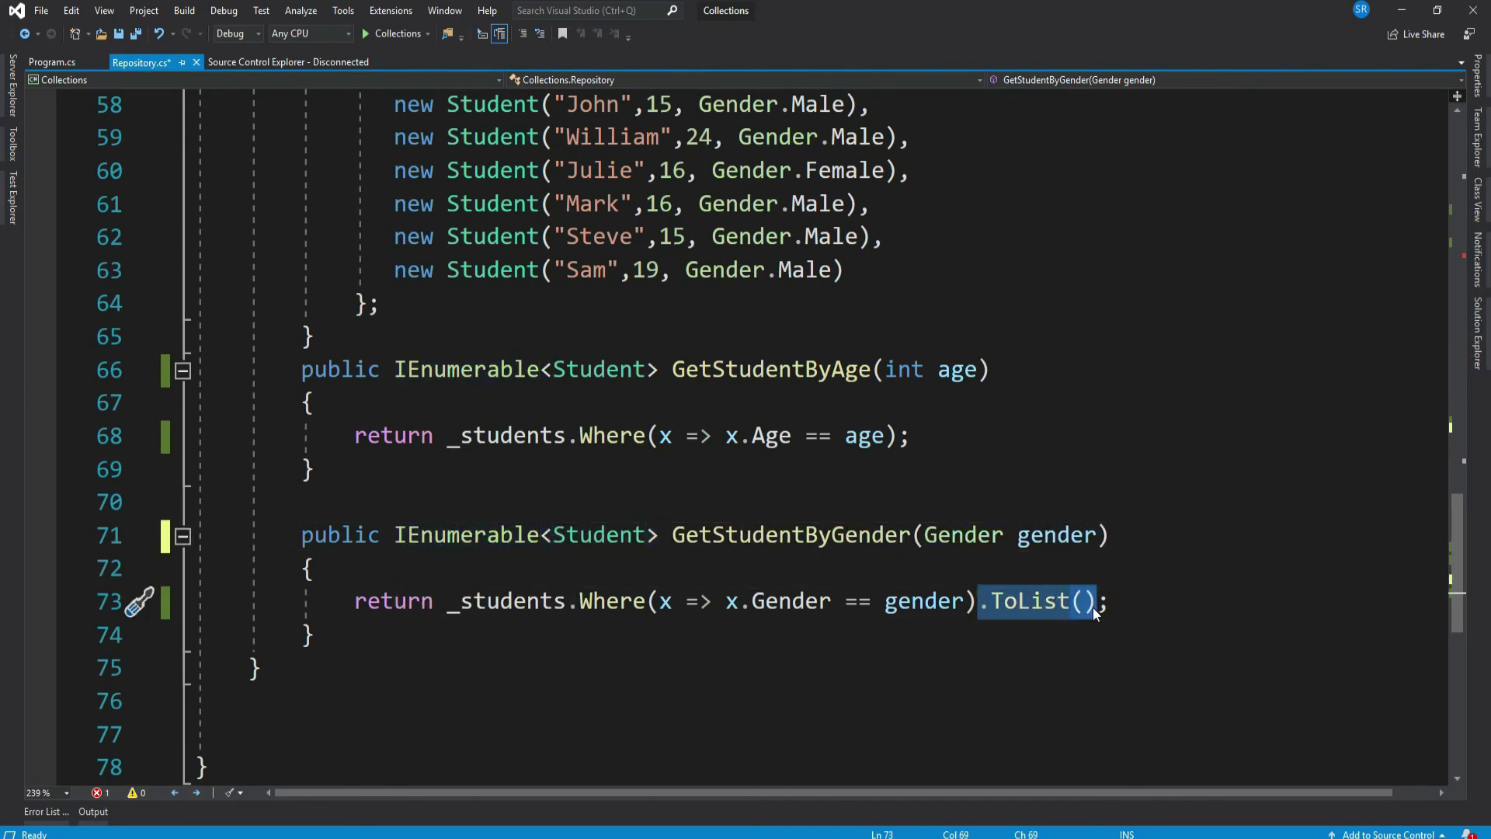
key("Delete")
scroll(830, 604, "up", 8)
scroll(831, 604, "up", 10)
scroll(830, 603, "up", 5)
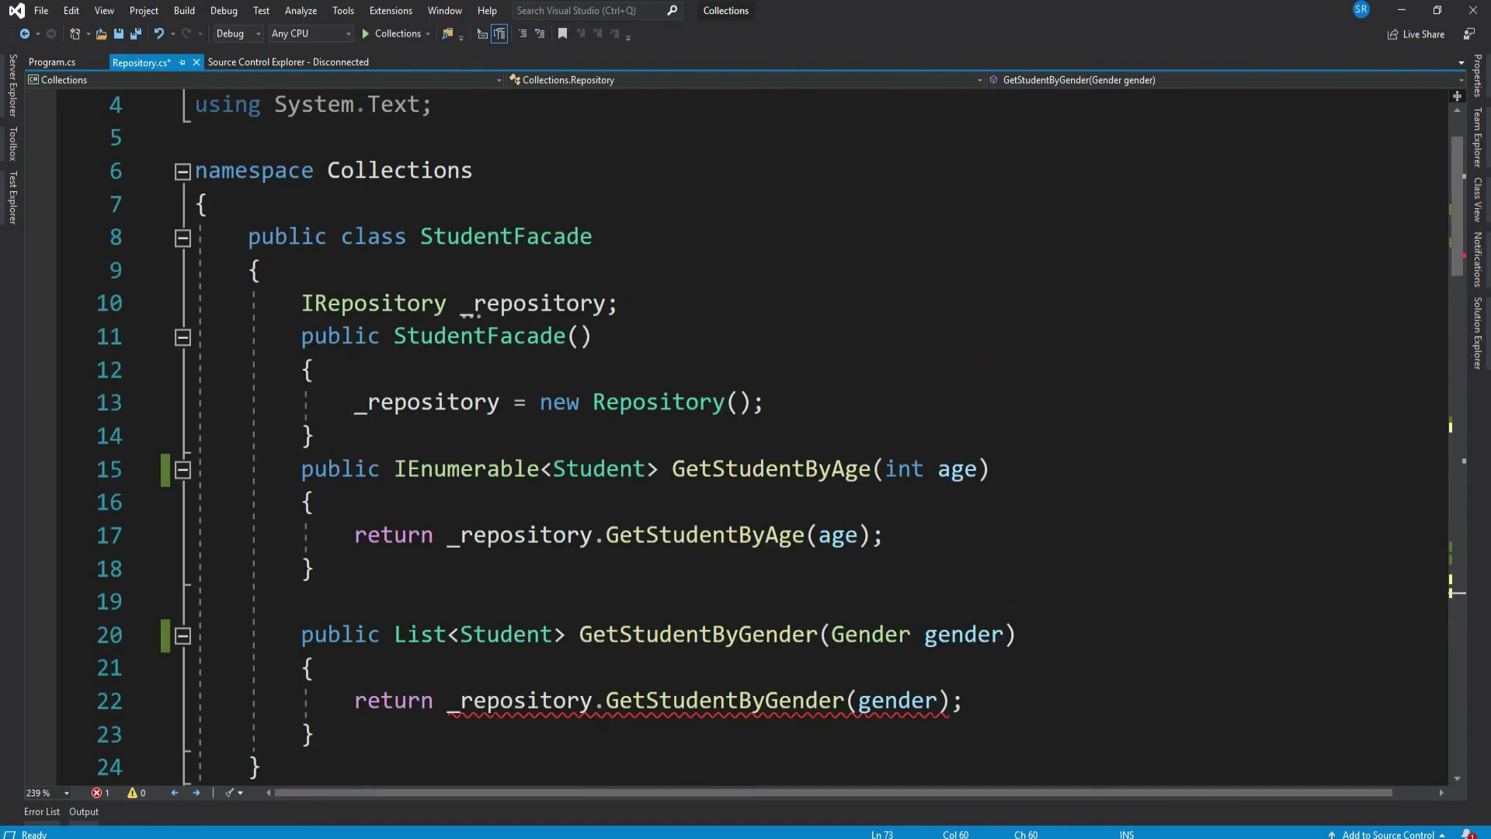
double_click(409, 634)
type("IENu")
key("Tab")
key("ctrl+s")
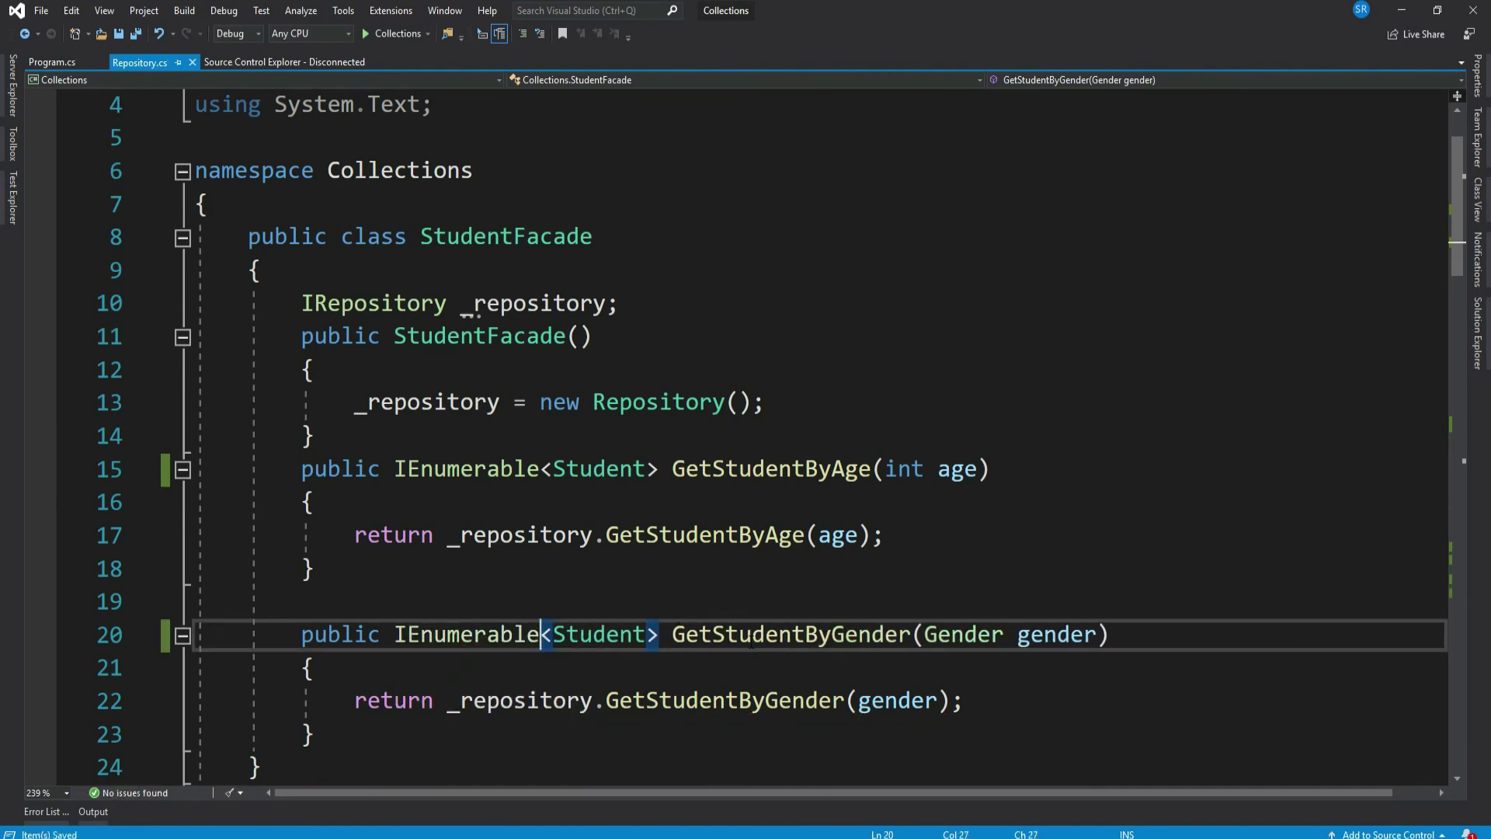
Append .ToList() to the GetStudentByGender call on line 29 of Program.cs.
left_click(52, 63)
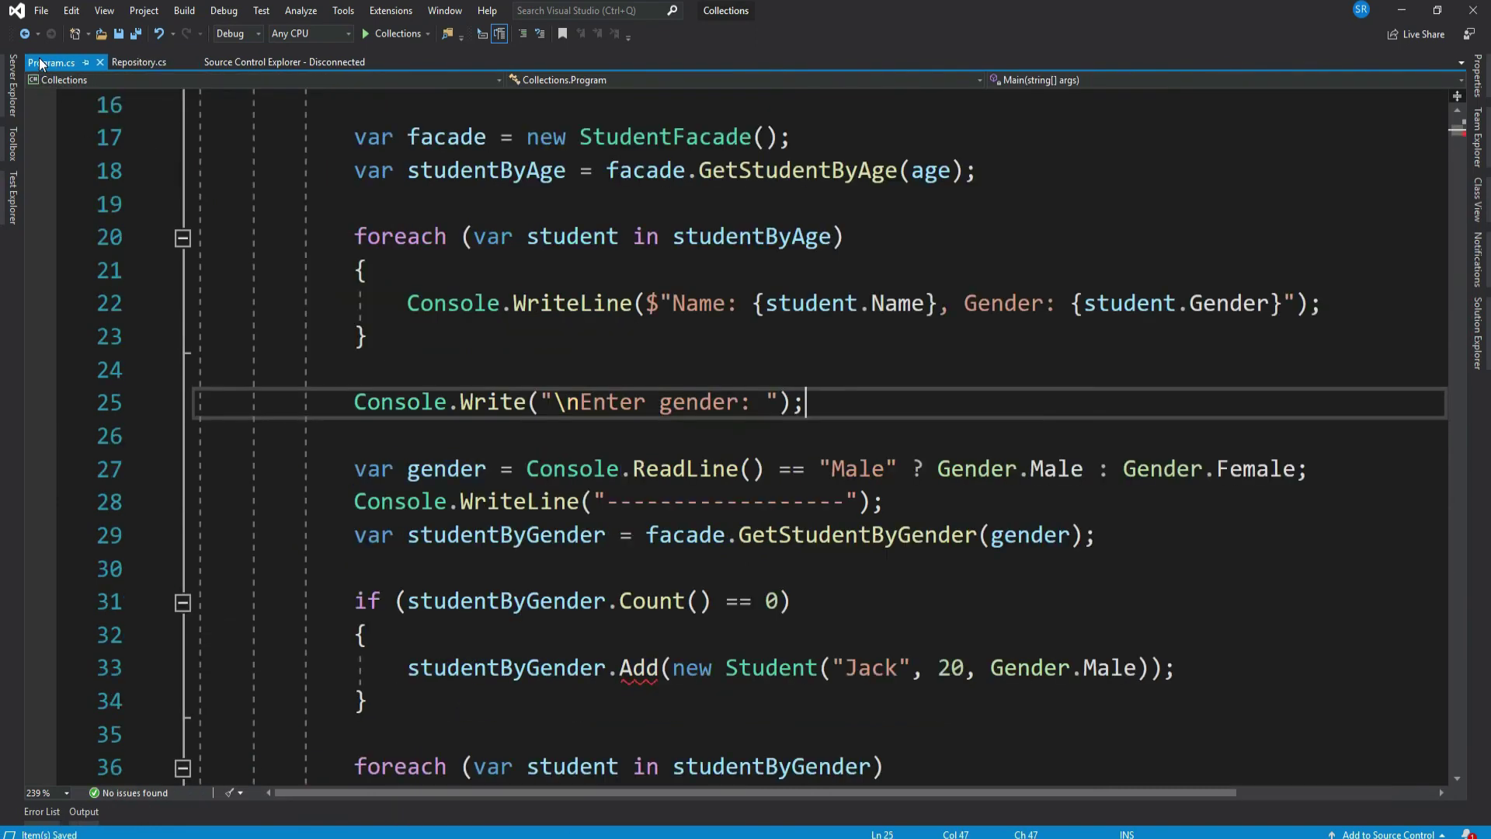
scroll(747, 579, "down", 3)
scroll(748, 579, "down", 6)
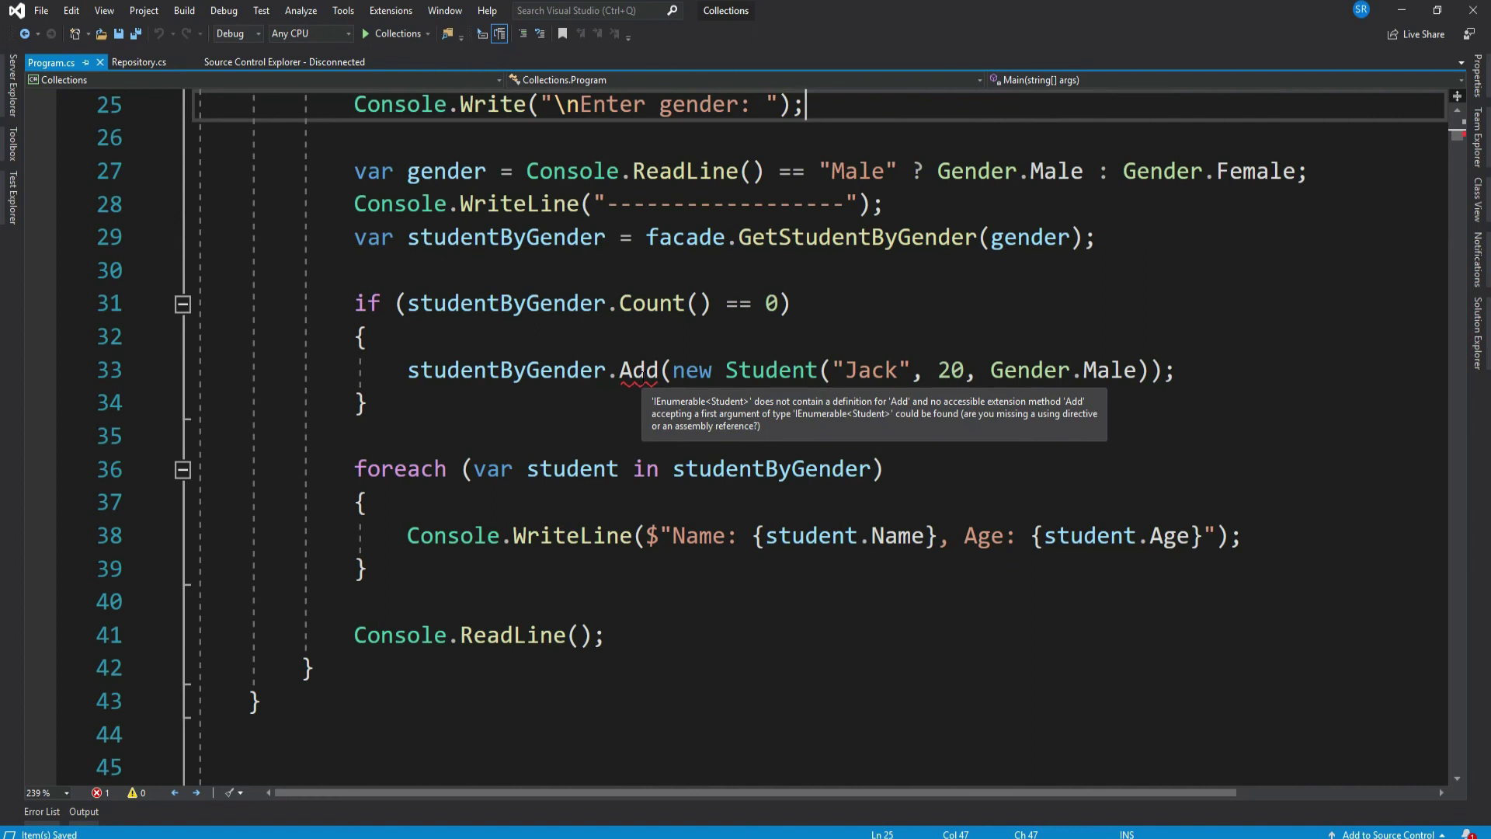
left_click(1083, 236)
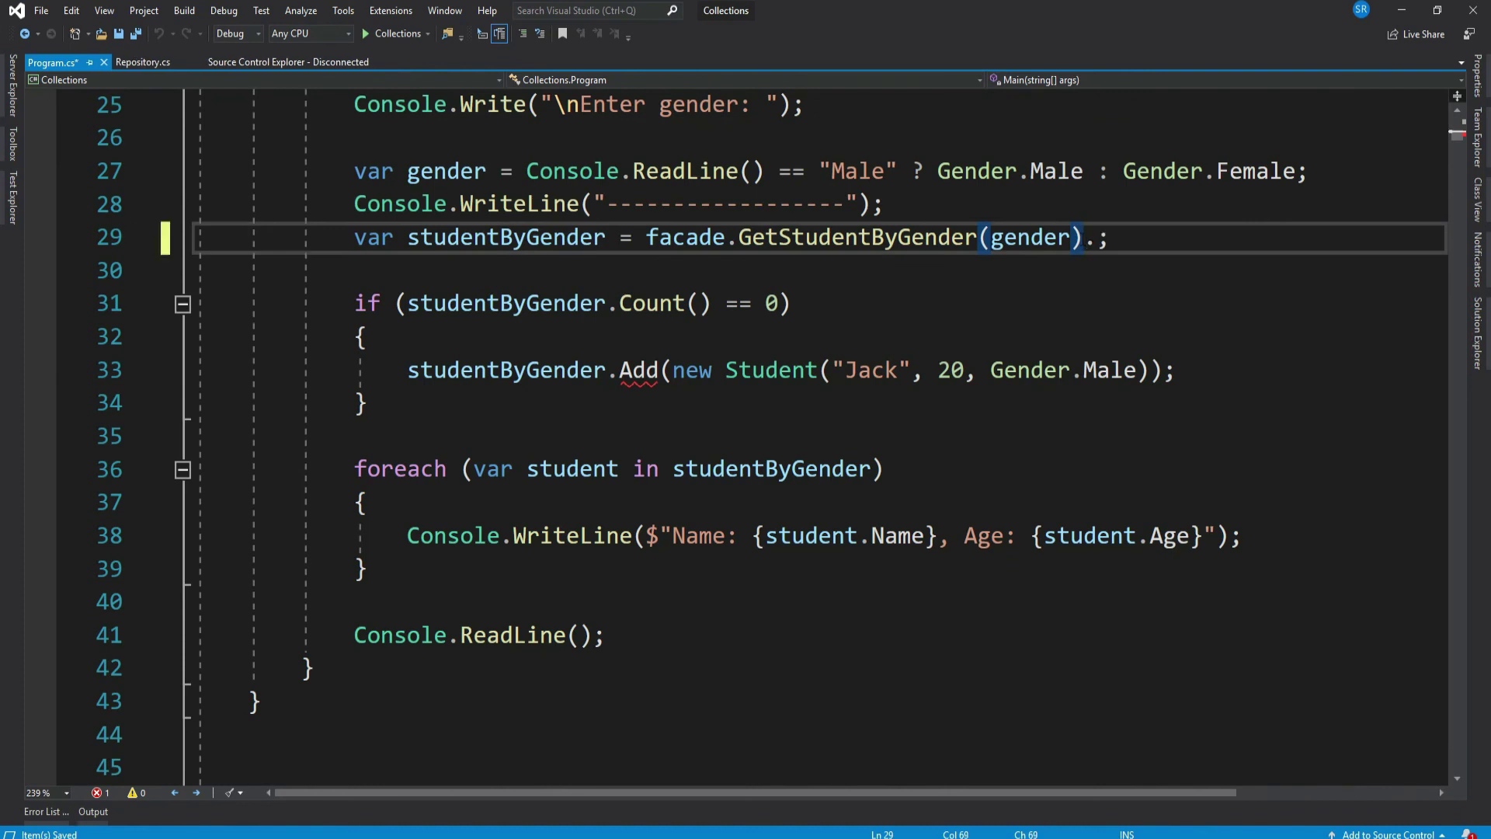
type(".ToLi")
key("Tab")
type("()")
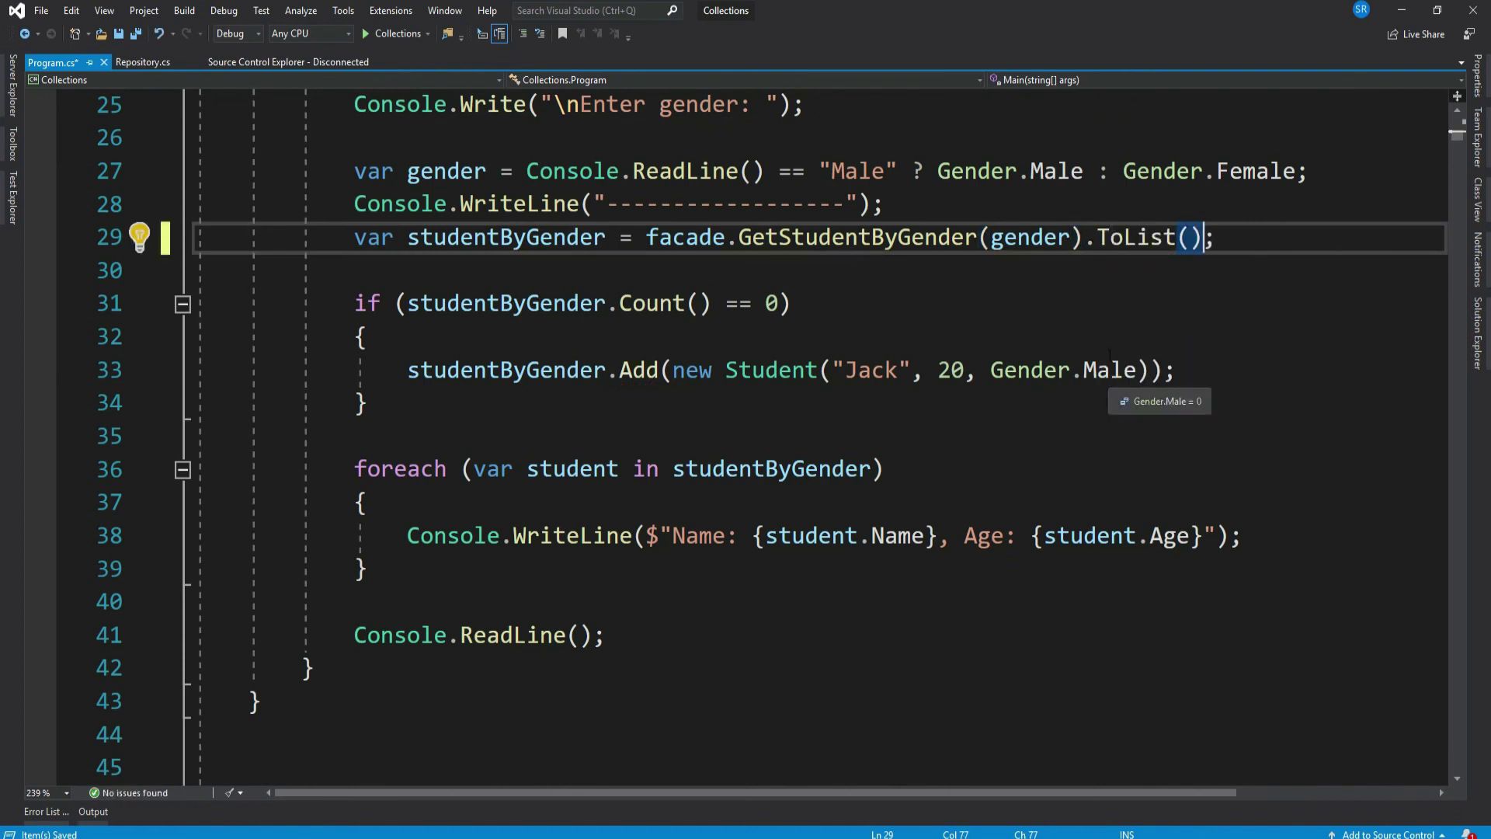
Rerun with age 16 (Julie, Mark) and Male (five students), then close the console.
key("F5")
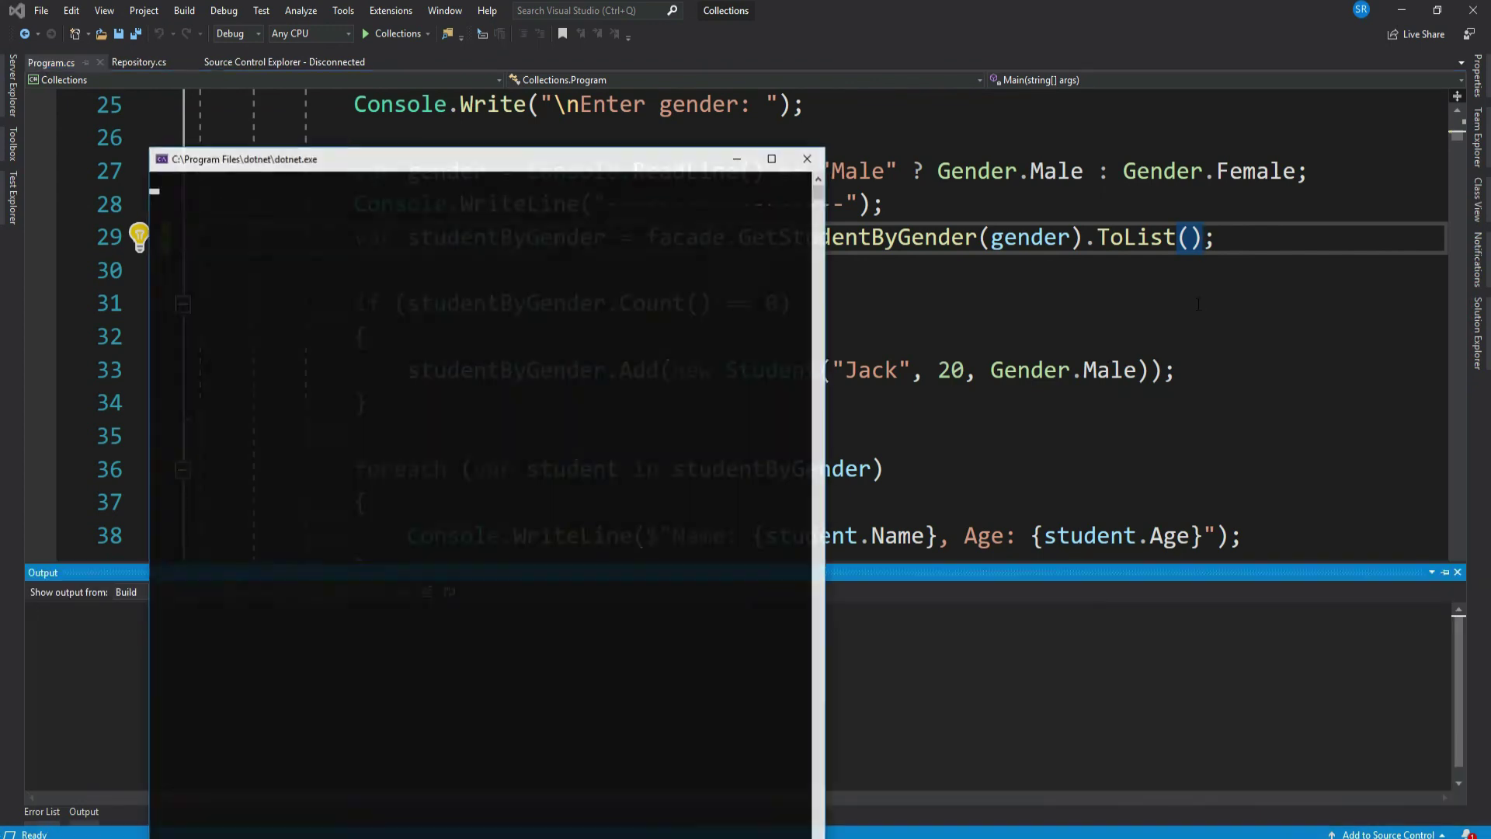
type("16")
key("Return")
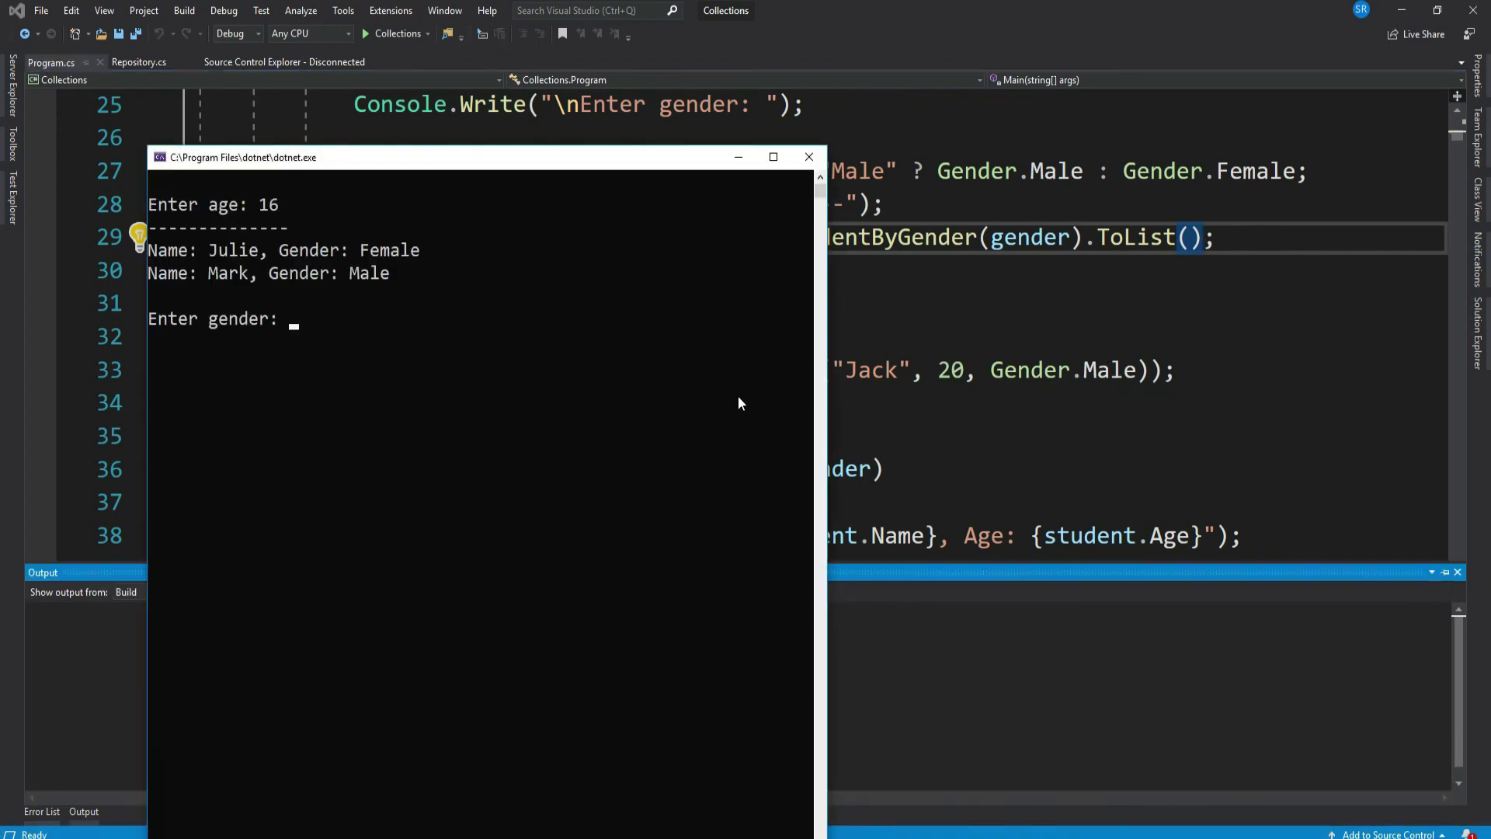
type("Male")
key("Return")
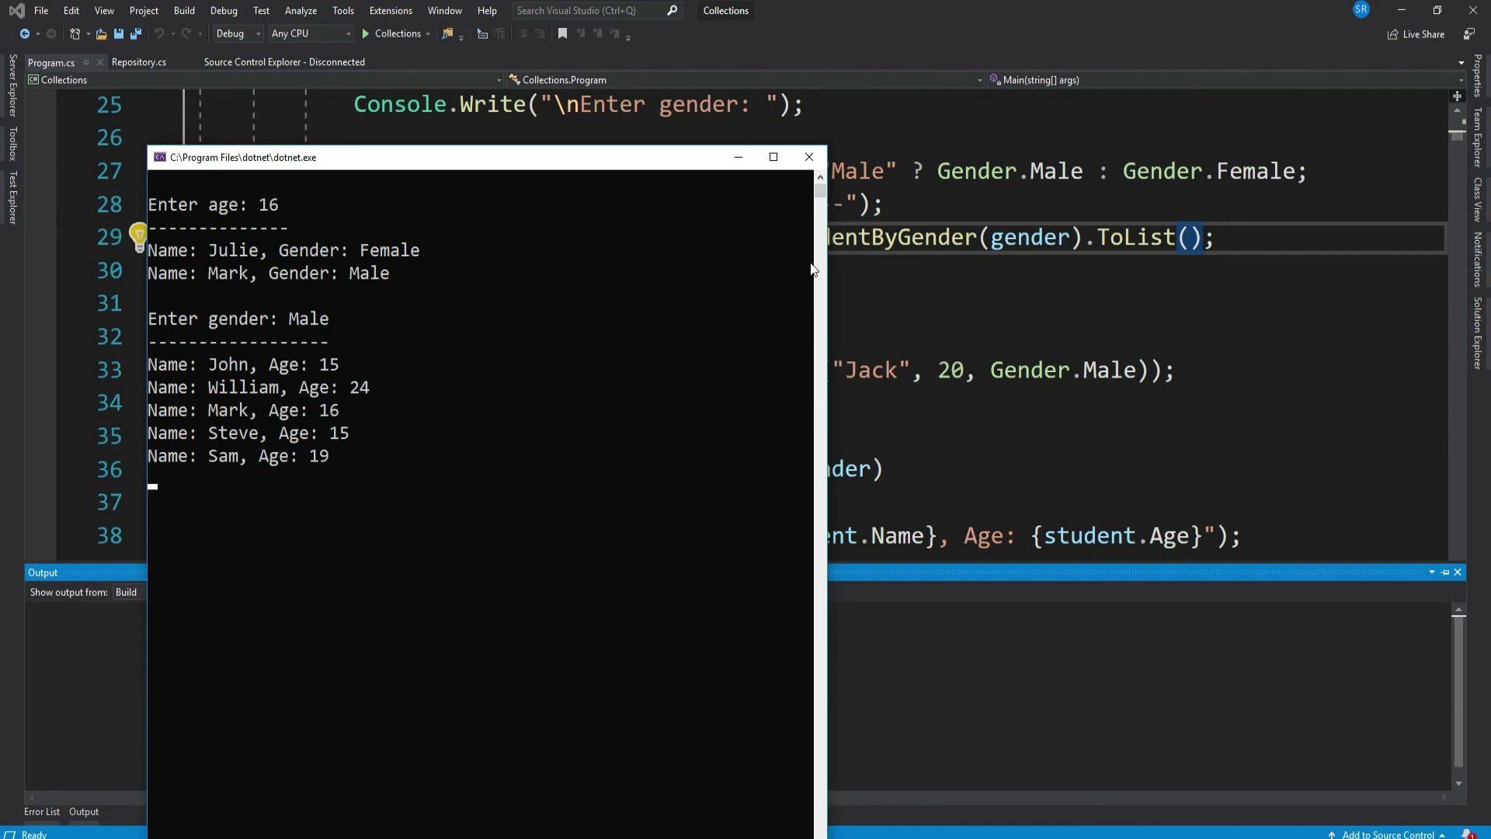
left_click(809, 156)
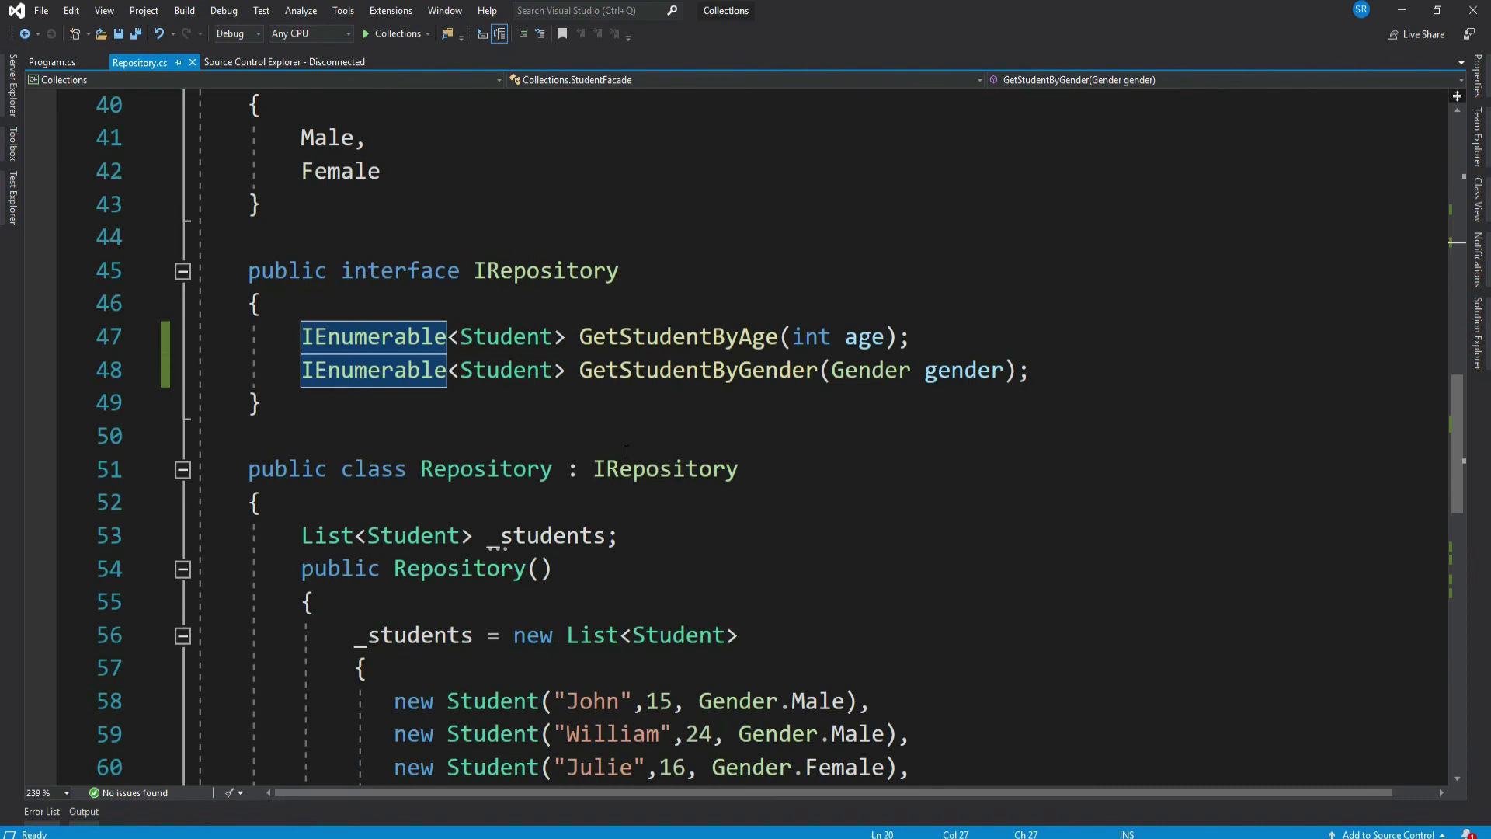
left_click(627, 437)
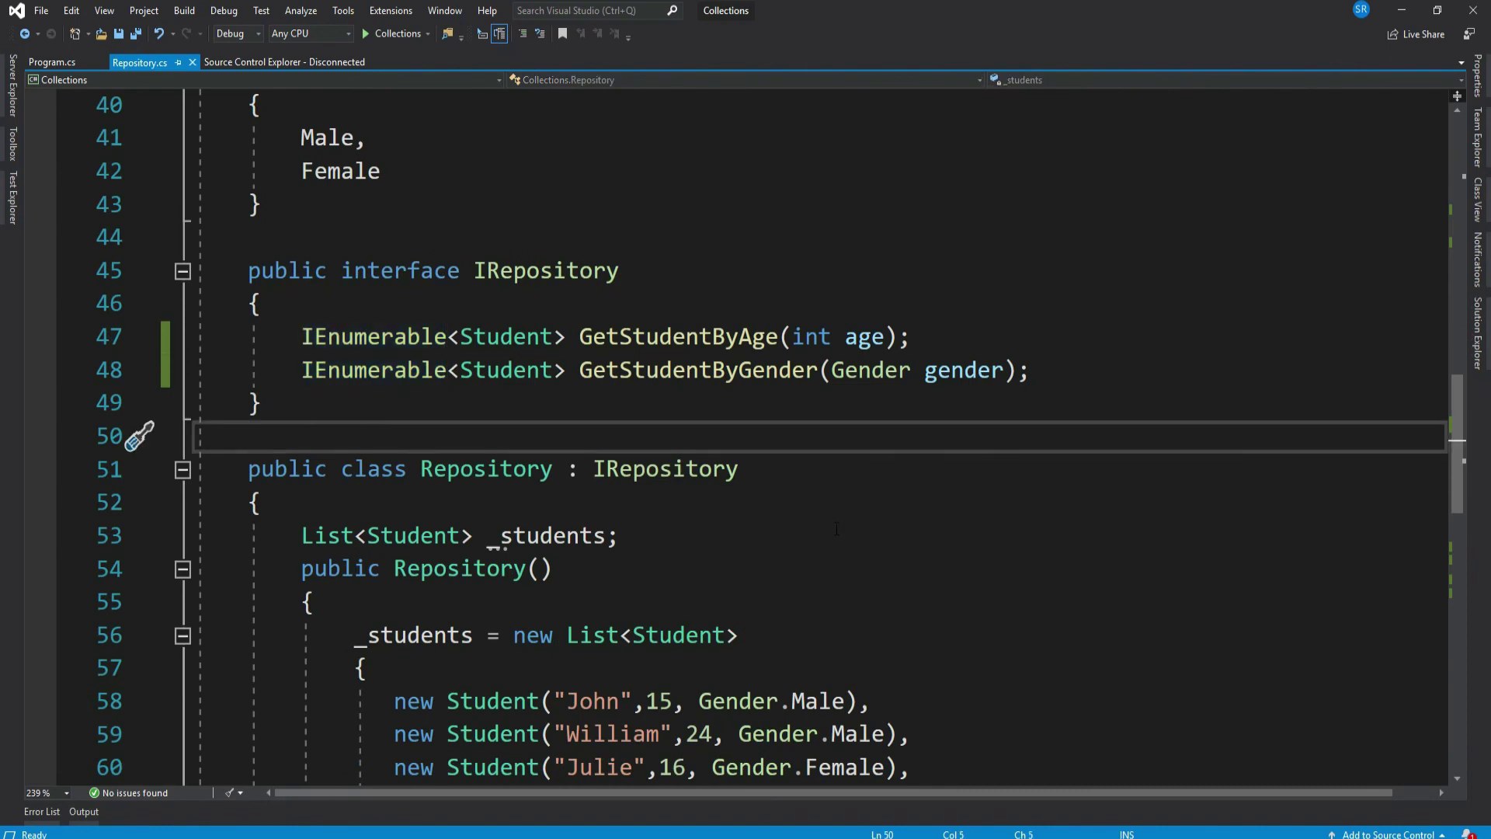